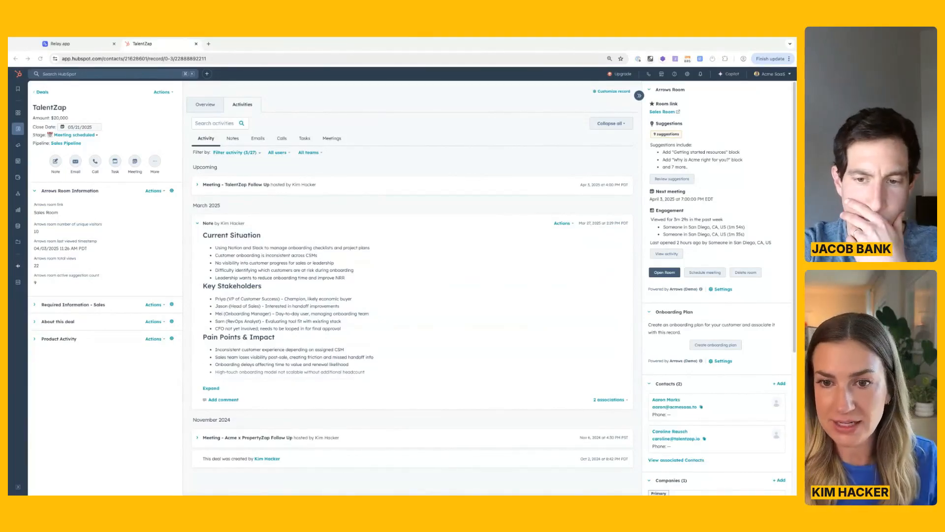
Open the TalentZap deal's Arrows sales room to review its contents, and close it again.
click(402, 360)
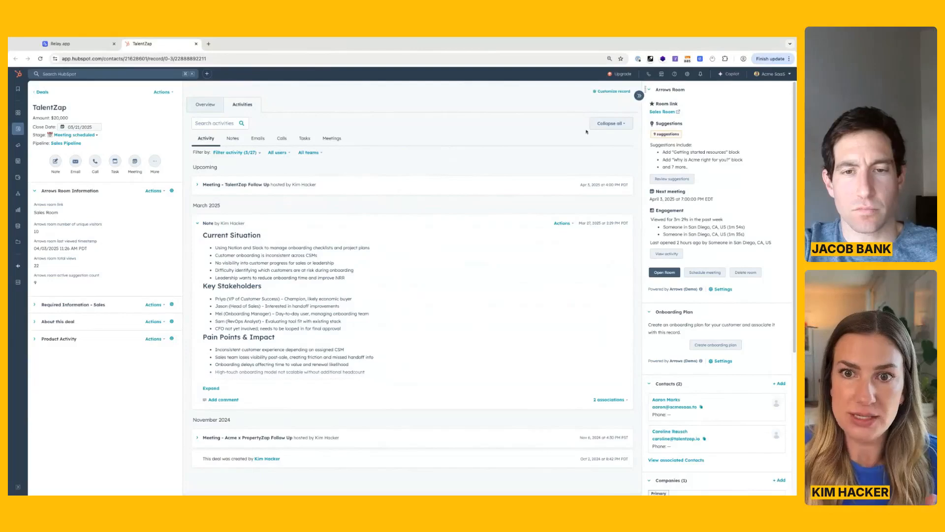
click(661, 274)
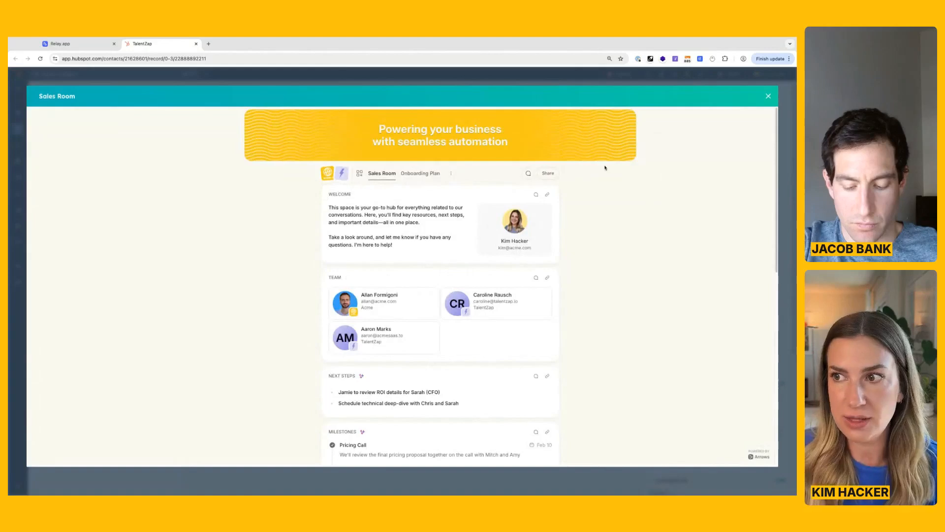
click(768, 96)
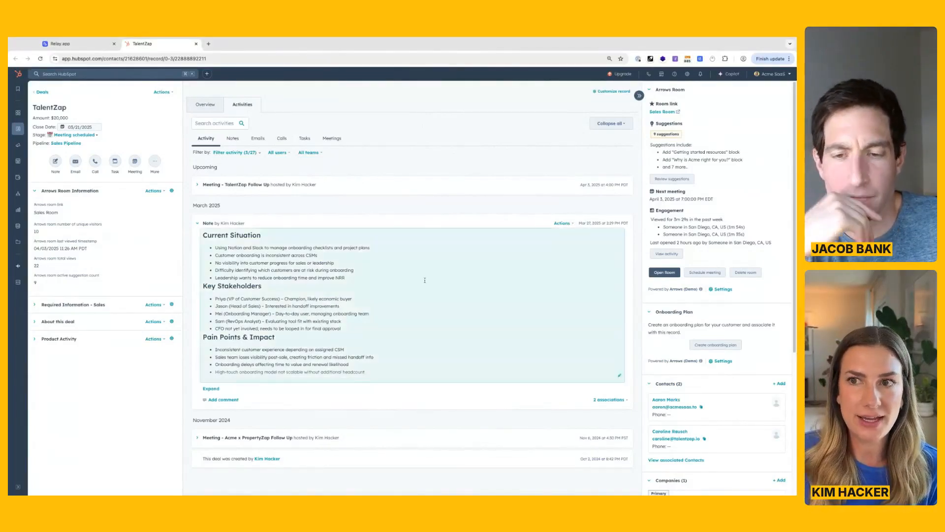
Switch to Relay.app and create a new blank workflow.
click(91, 48)
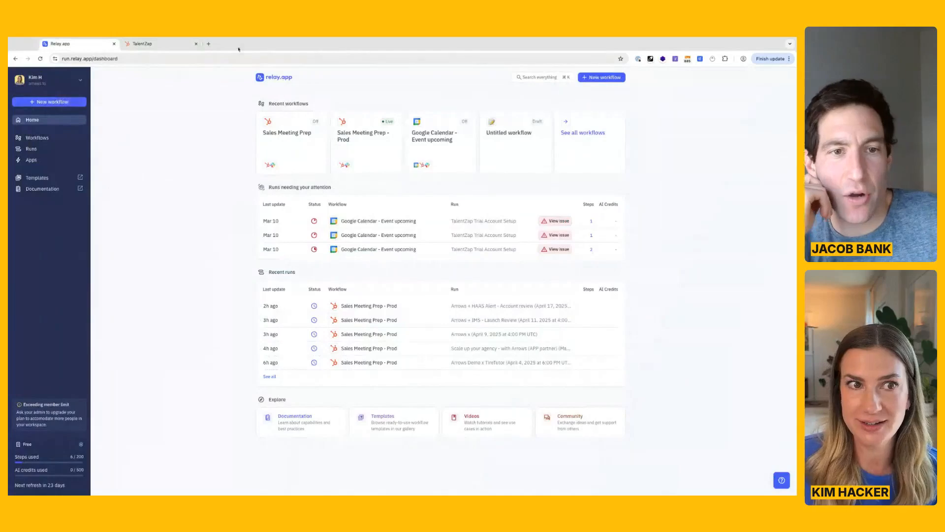
click(64, 103)
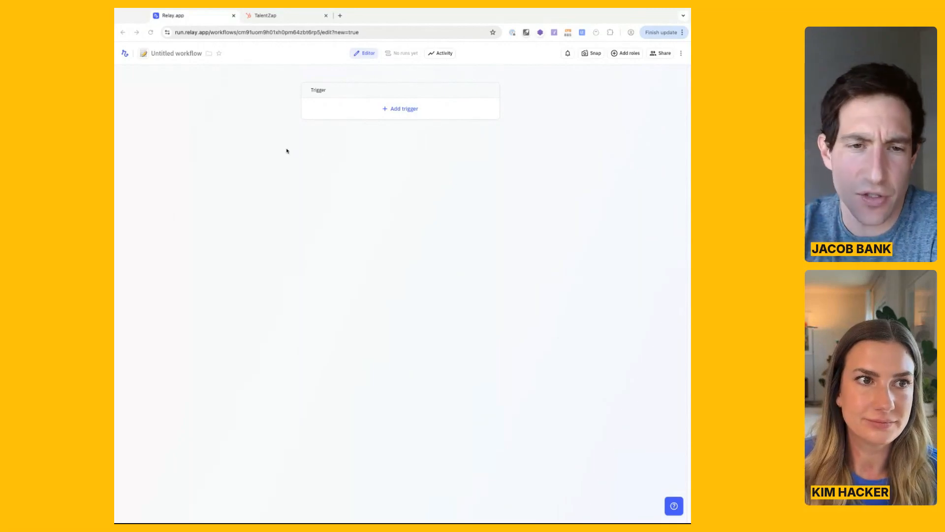
click(123, 32)
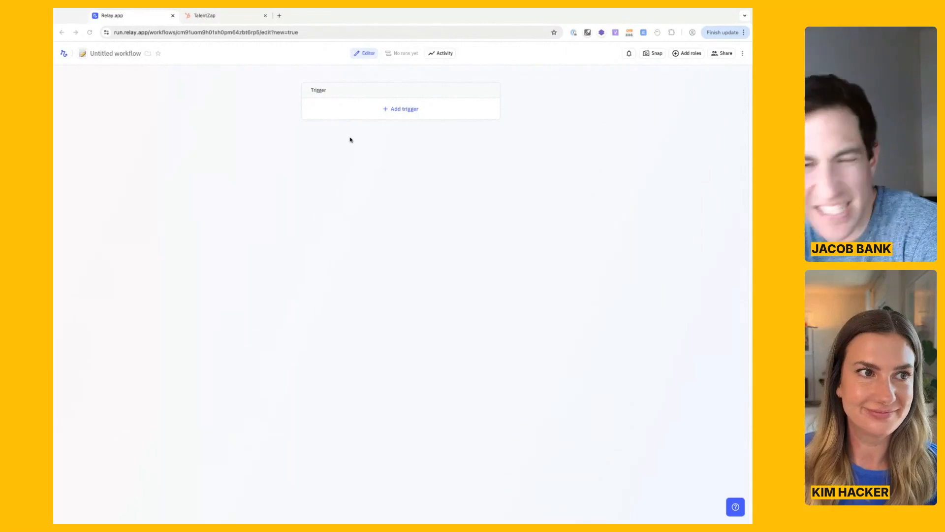
Name the untitled workflow "Meeting Prep from HubSpot data".
click(102, 54)
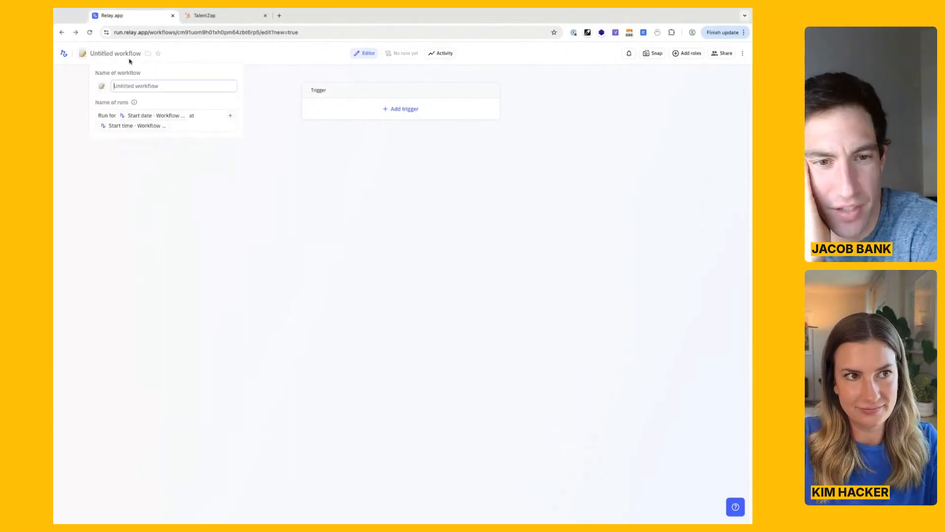
text(Meeting Prep from Hu)
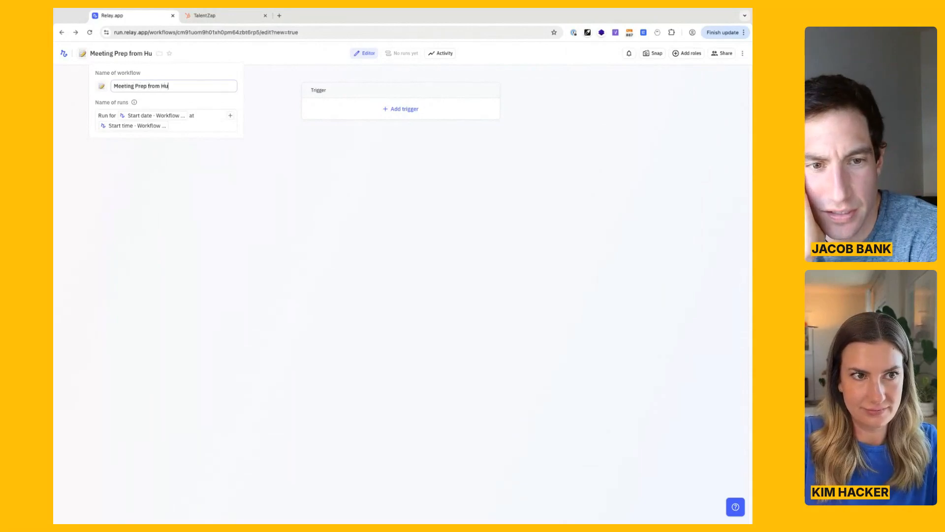
text(bSpot datat)
key(Return)
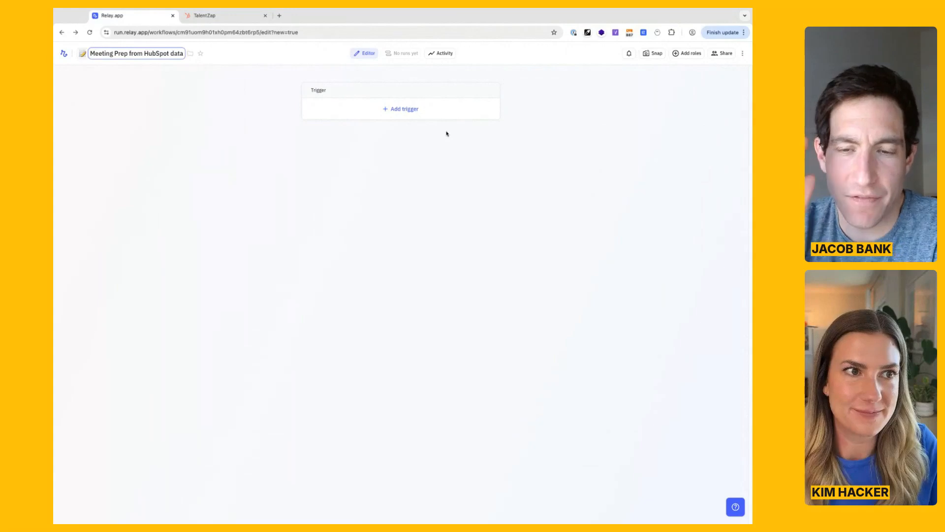
Capitalize the last word of the workflow name so it reads "Meeting Prep from HubSpot Data".
click(173, 54)
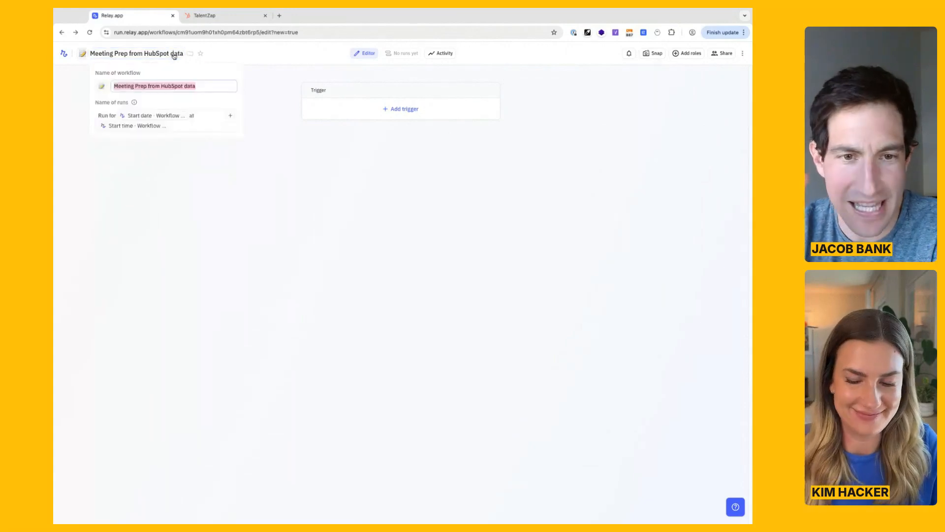
click(186, 87)
key(BackSpace)
text(D)
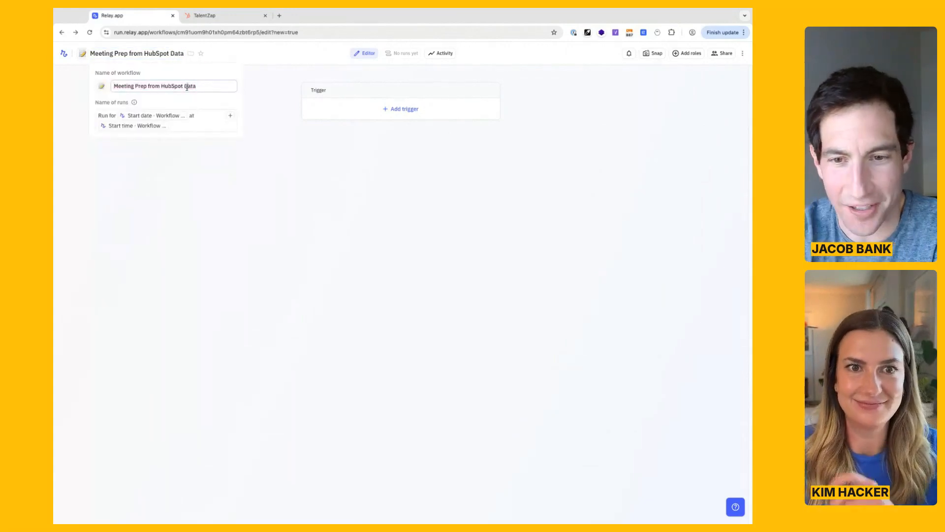
click(255, 90)
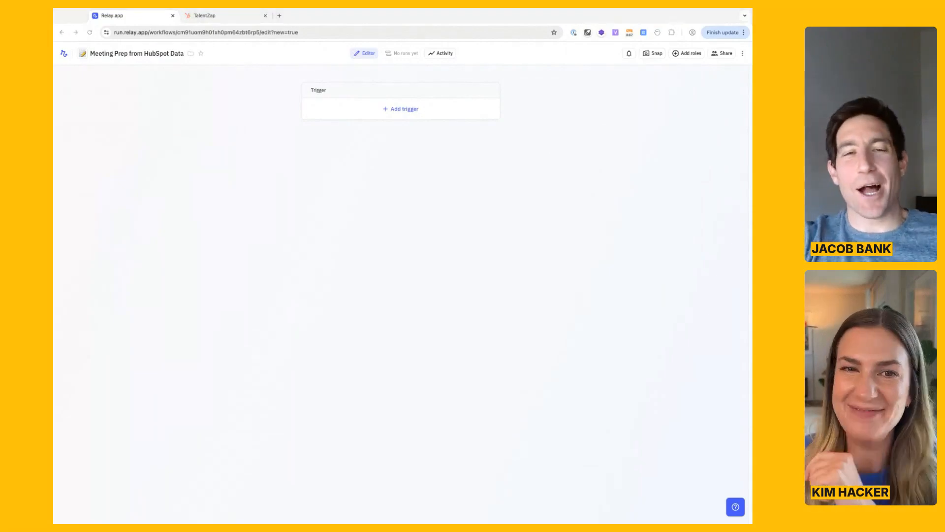
click(590, 359)
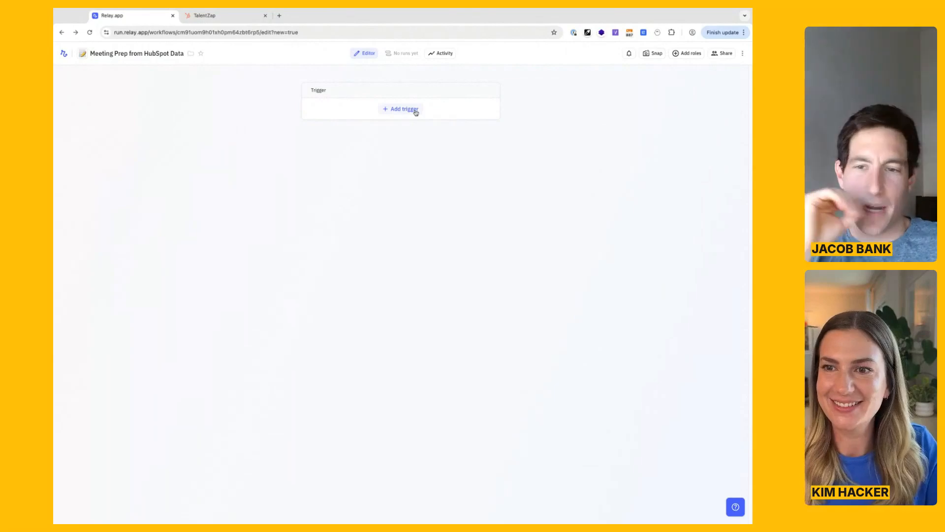
click(287, 143)
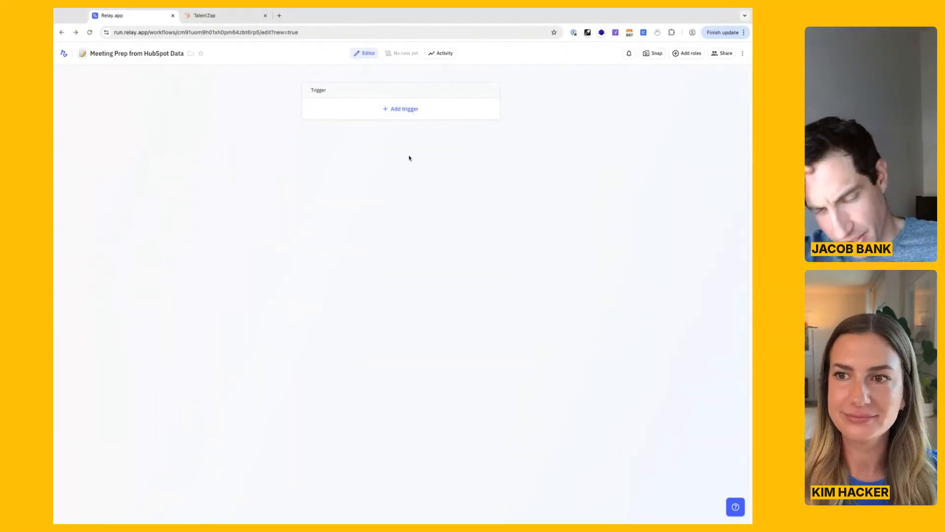
click(740, 8)
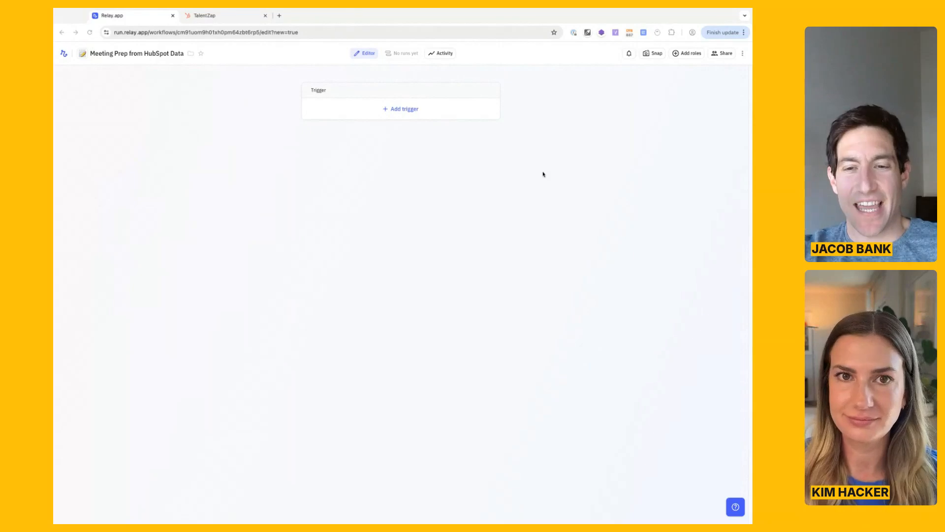
Find the HubSpot triggers and add the one that starts a run when a new record is added.
click(472, 157)
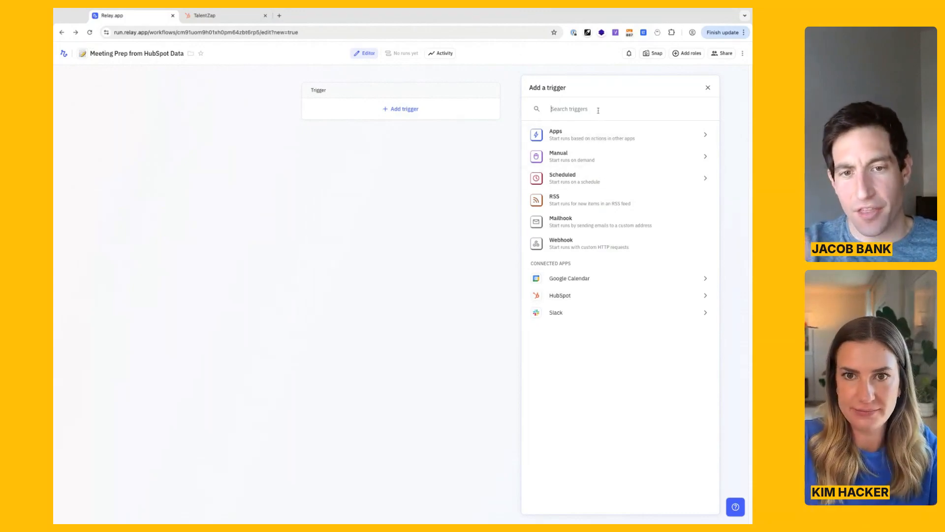
text(hubspot)
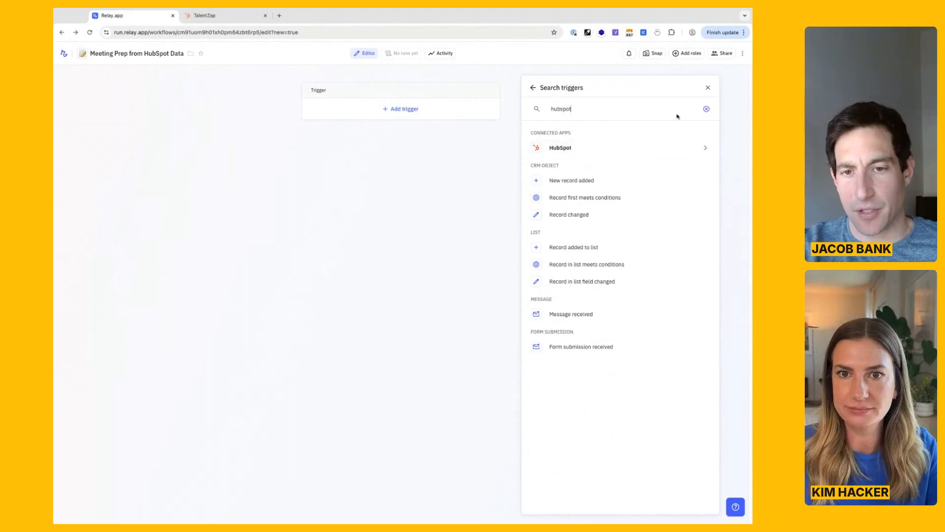
click(706, 109)
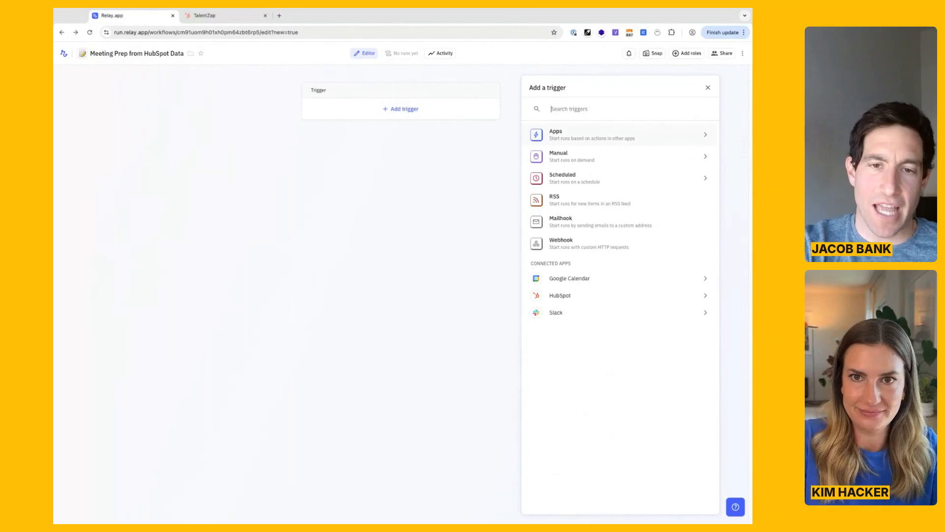
text(hubspot)
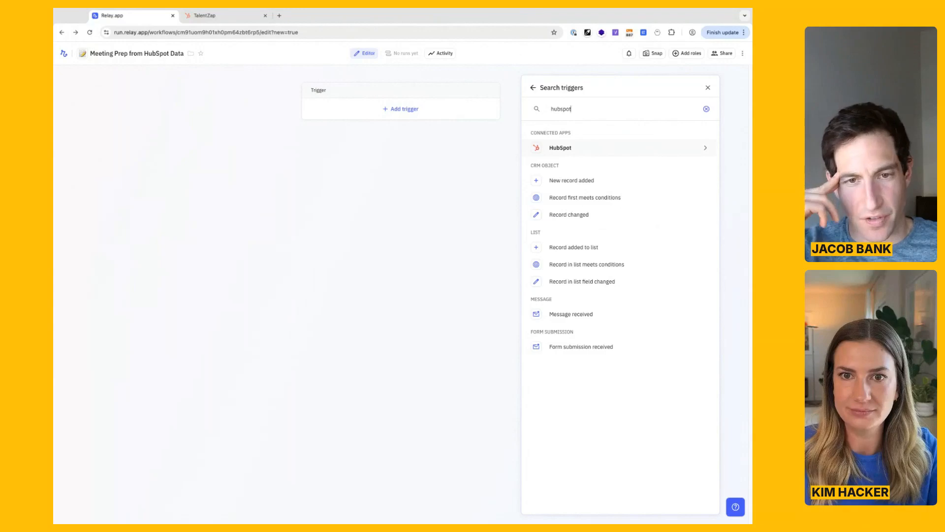
key(Return)
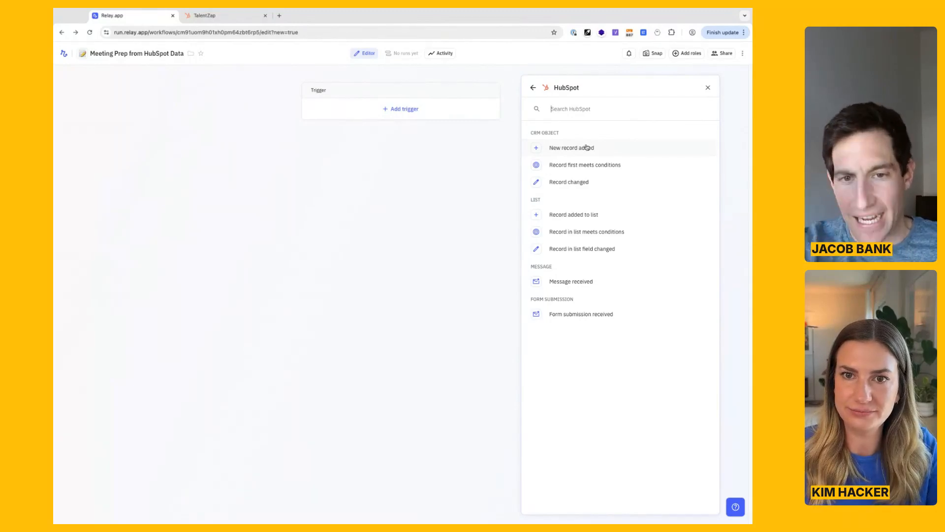
click(606, 151)
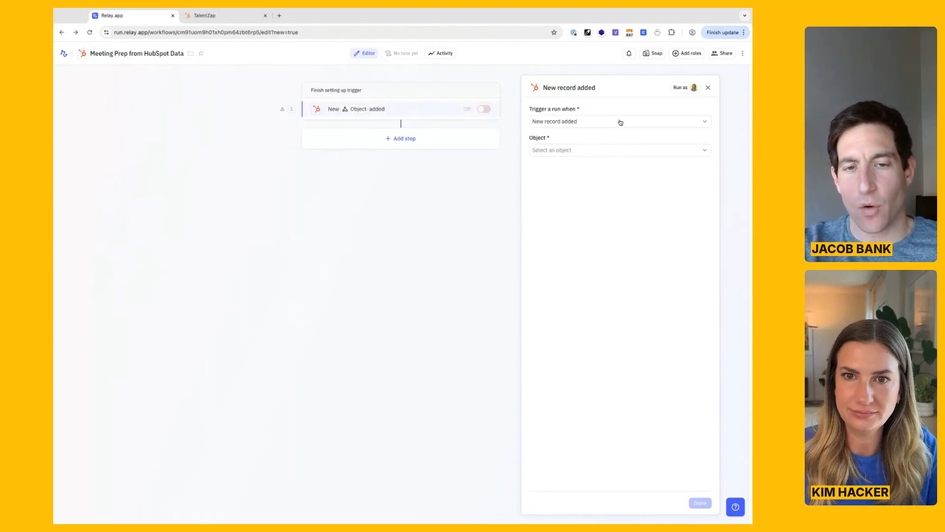
Set the HubSpot trigger's object to Meeting.
click(612, 148)
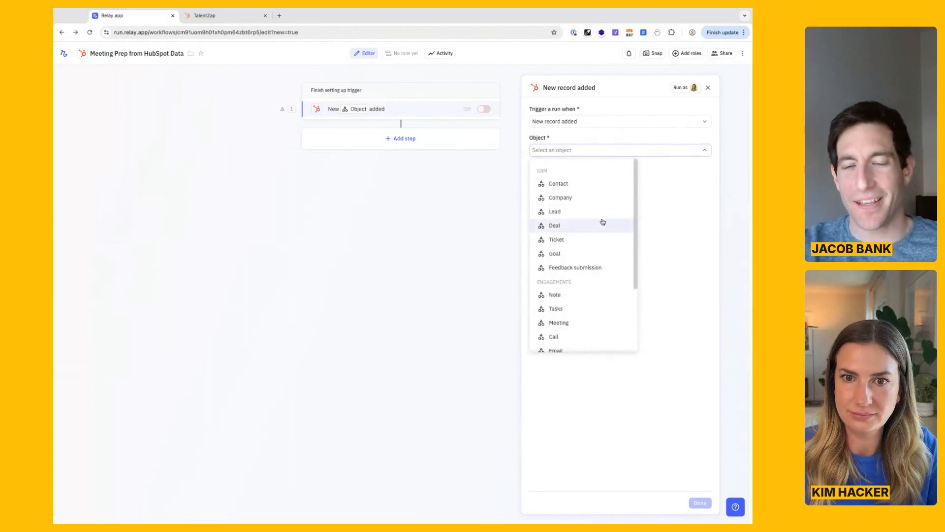
scroll(599, 226, down, 2)
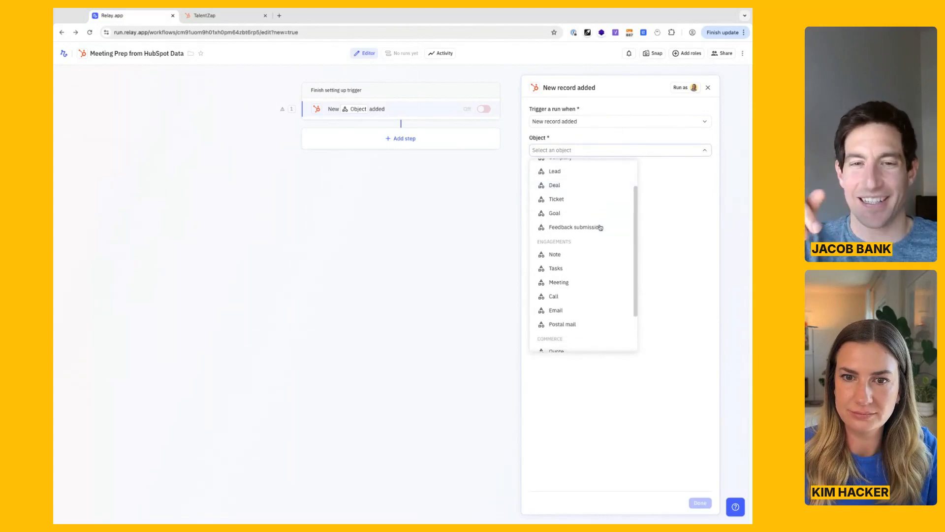
click(587, 283)
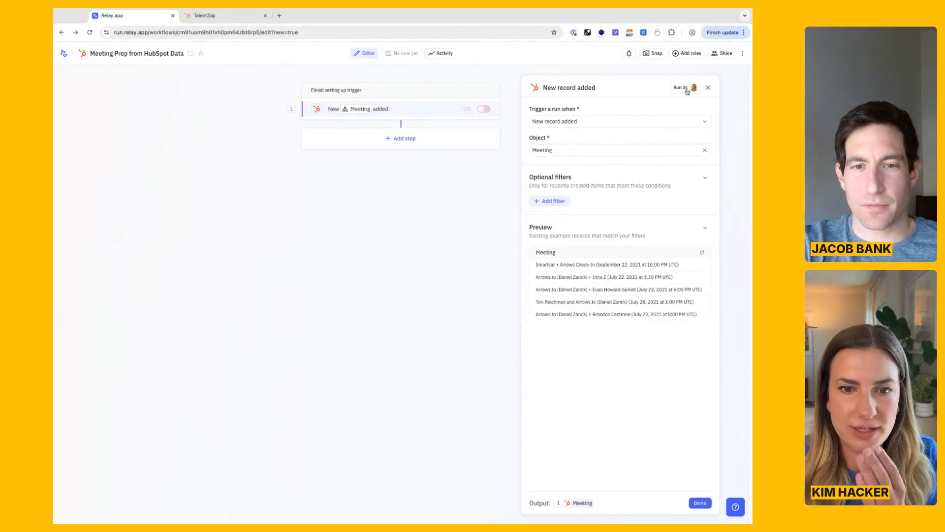
Change the connection the trigger runs as to HubSpot Demo.
click(684, 88)
click(457, 308)
click(468, 326)
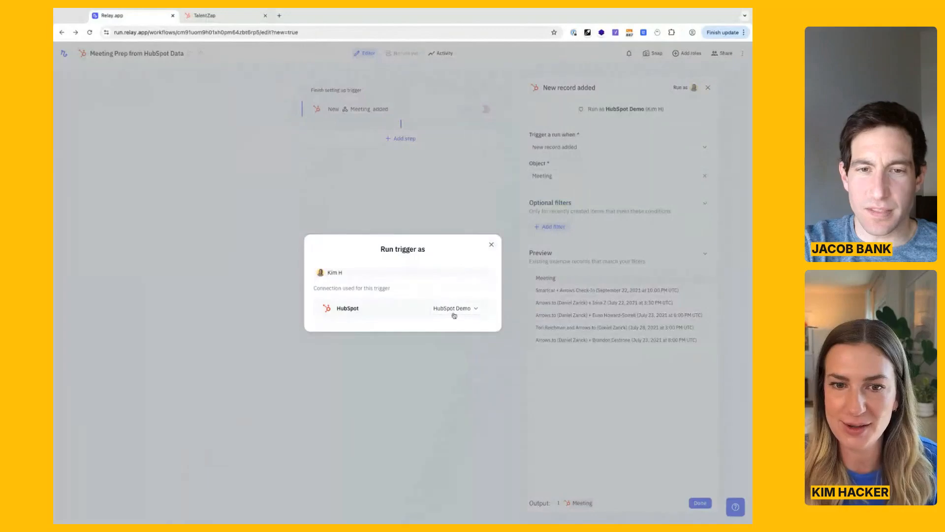
click(492, 245)
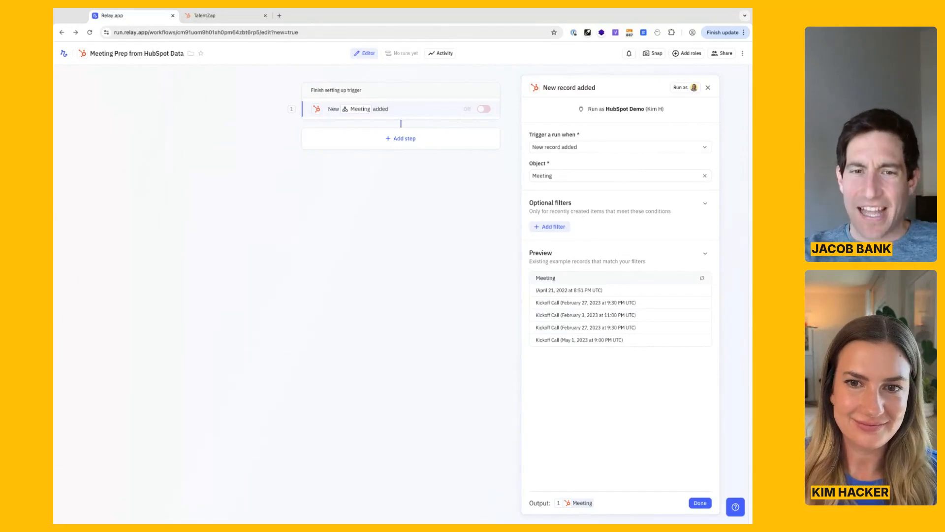
click(705, 233)
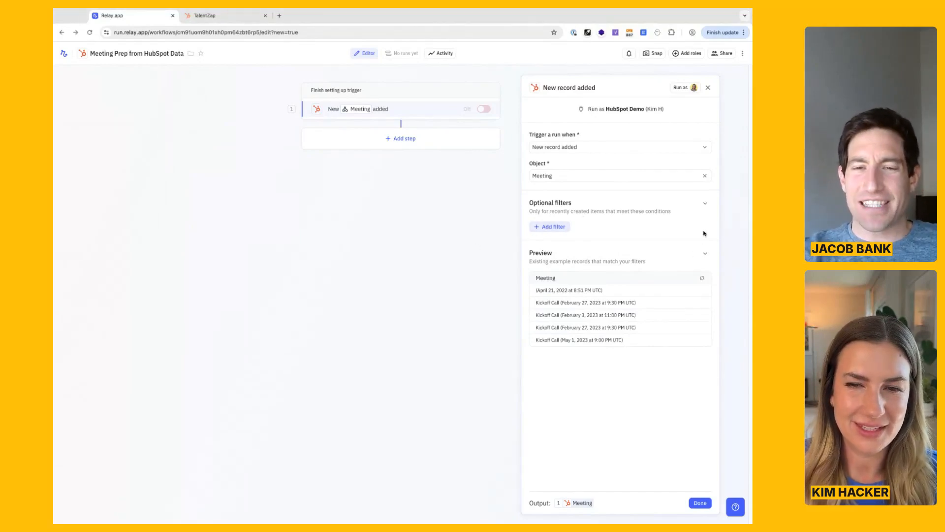
click(566, 227)
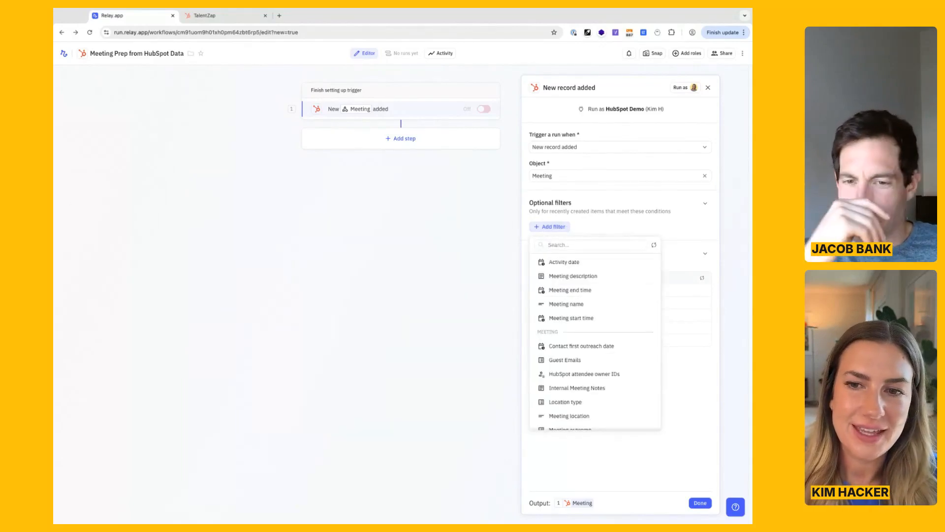
click(607, 245)
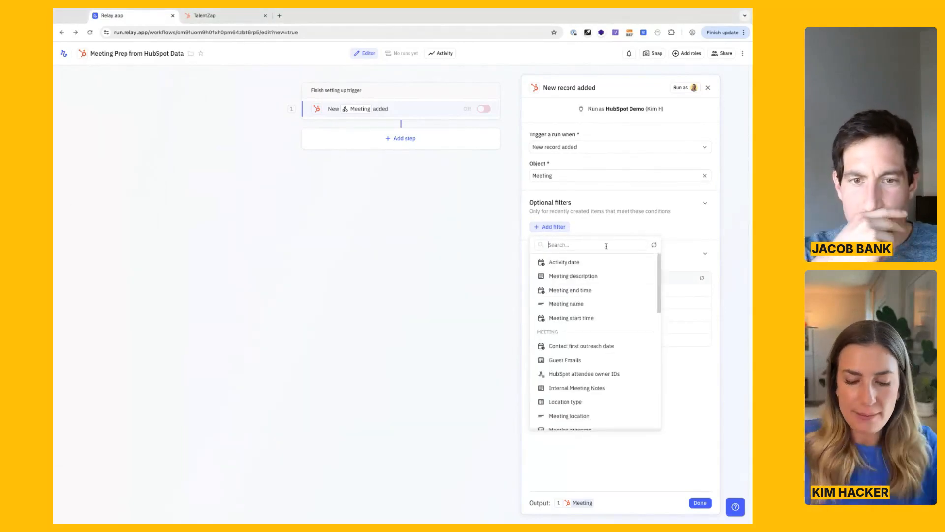
text(cont)
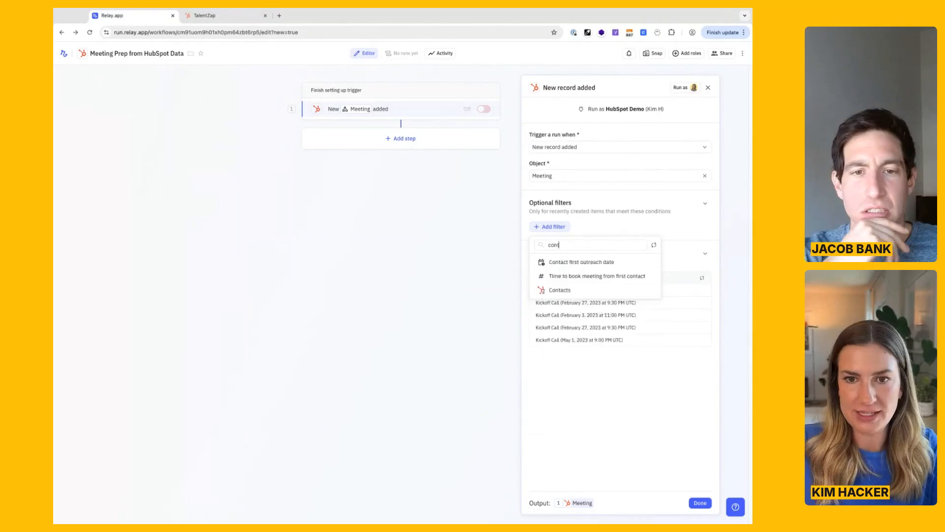
key(ctrl+a)
key(BackSpace)
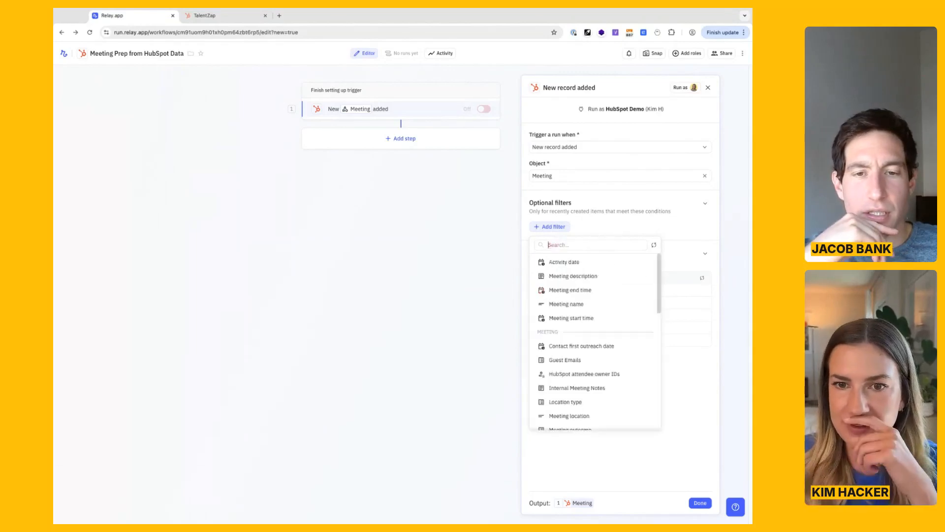
click(559, 227)
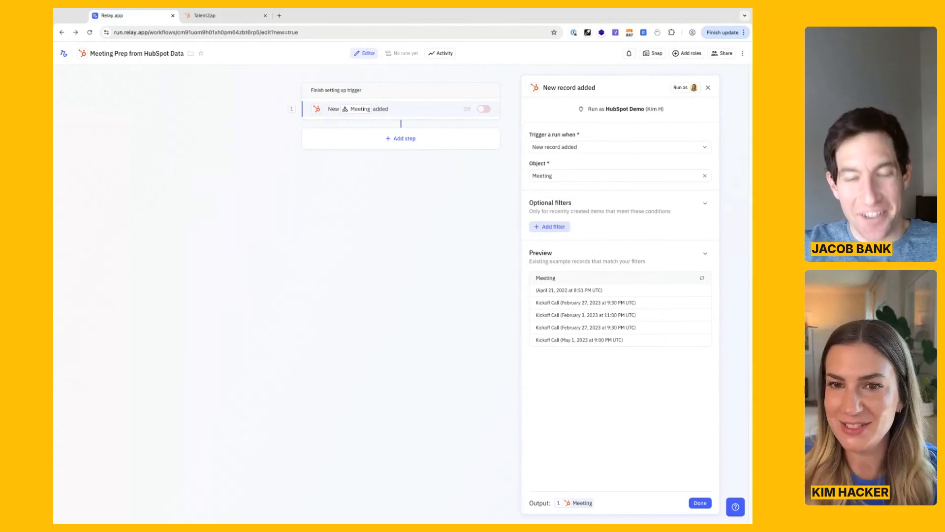
Filter the trigger to meetings whose name contains "talentzap".
click(553, 226)
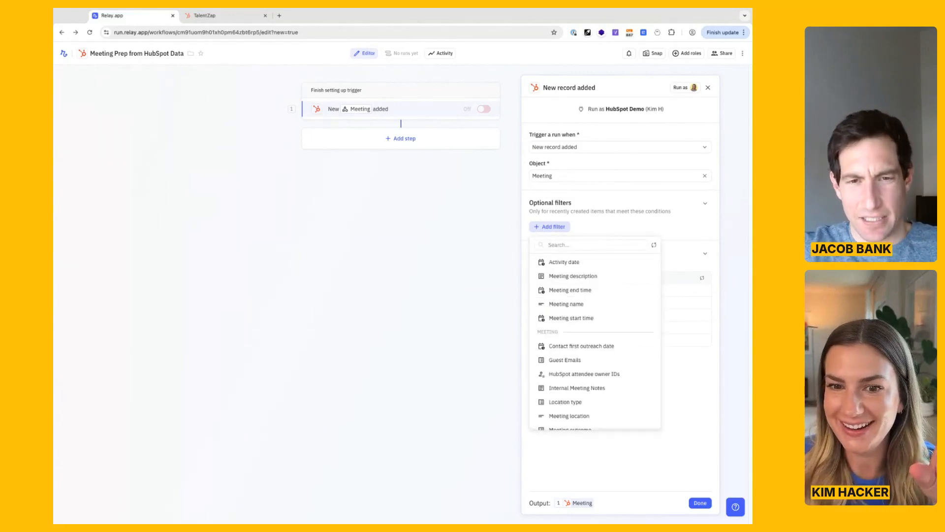
click(582, 304)
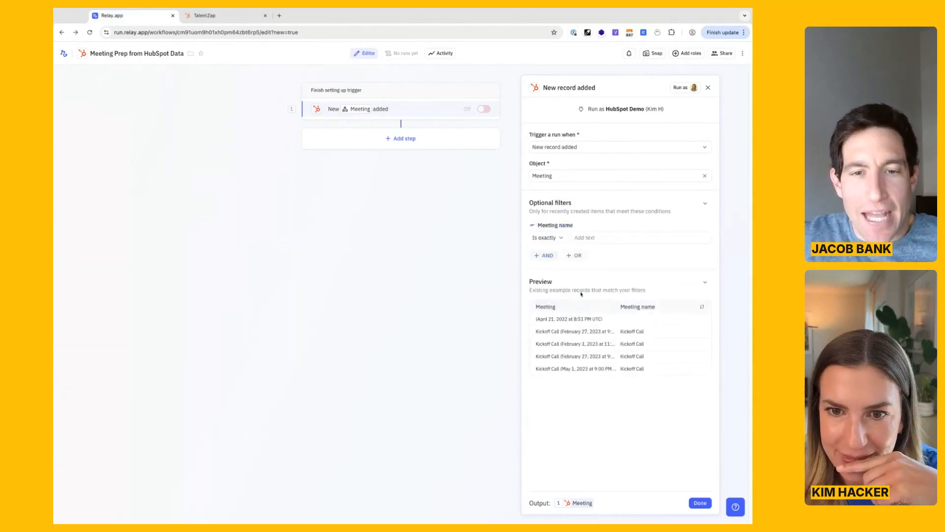
click(546, 237)
click(566, 255)
click(611, 234)
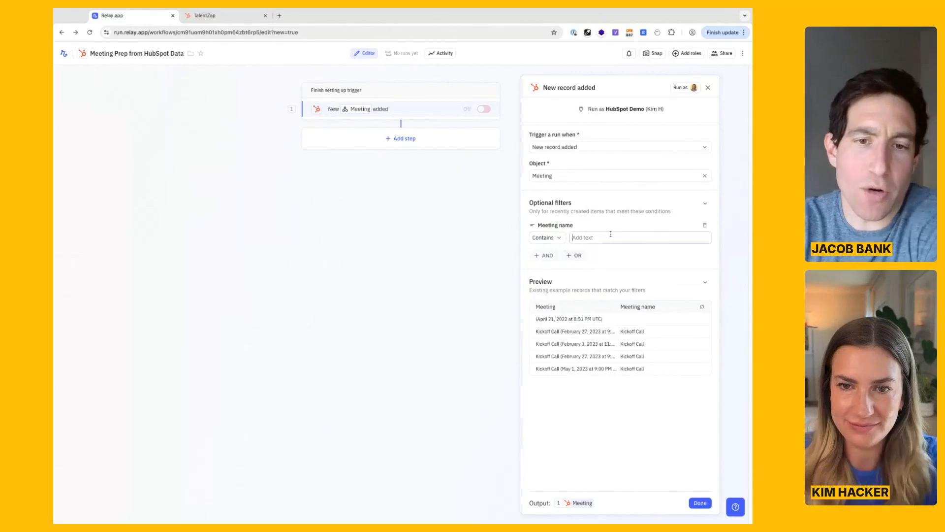
text(talentzap)
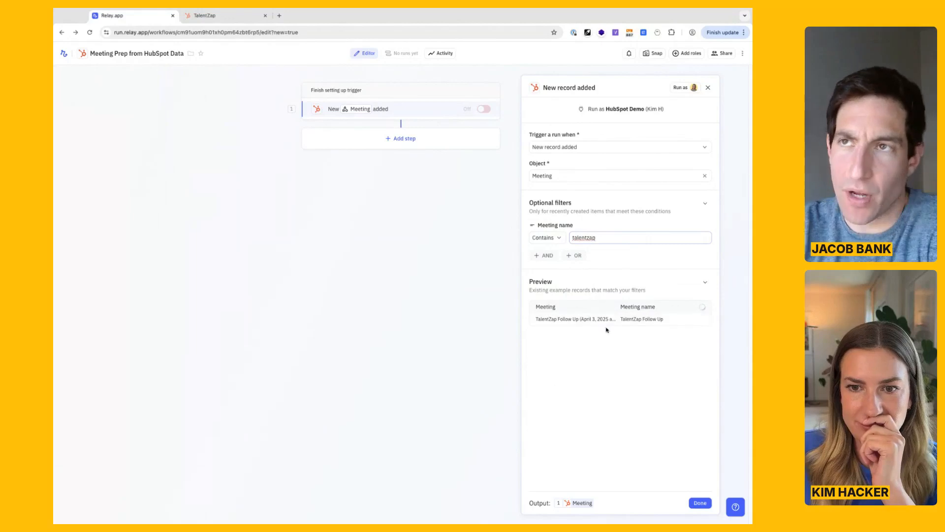
click(632, 362)
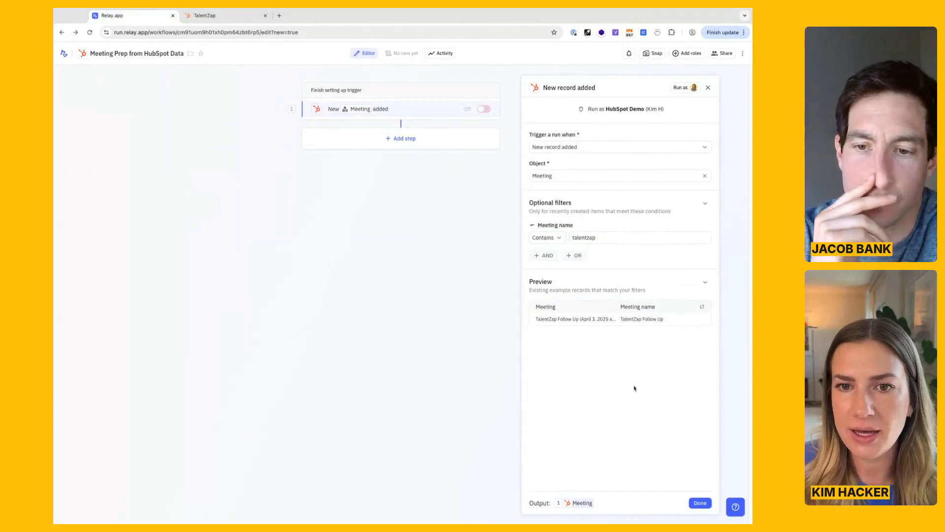
Try an additional filter condition requiring the meeting's associated Deals to be not empty, and remove that condition.
click(547, 255)
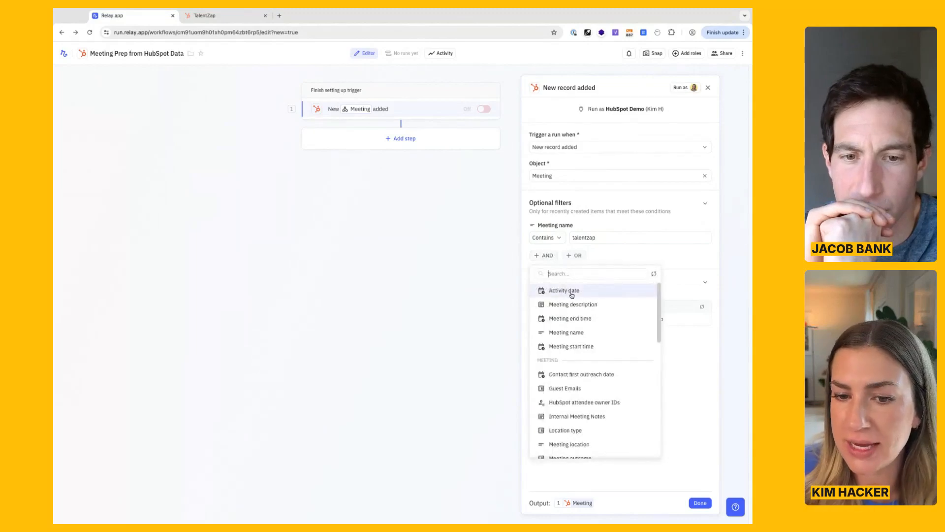
scroll(571, 295, down, 5)
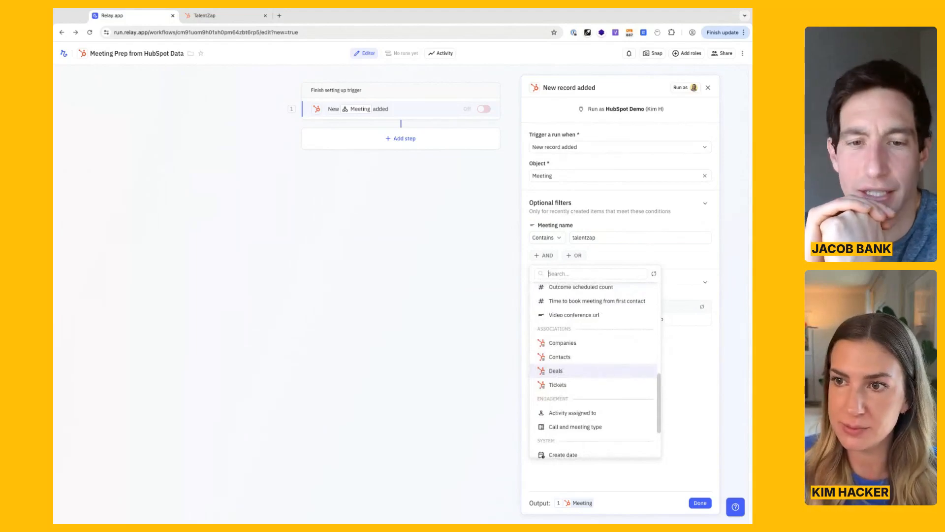
click(688, 359)
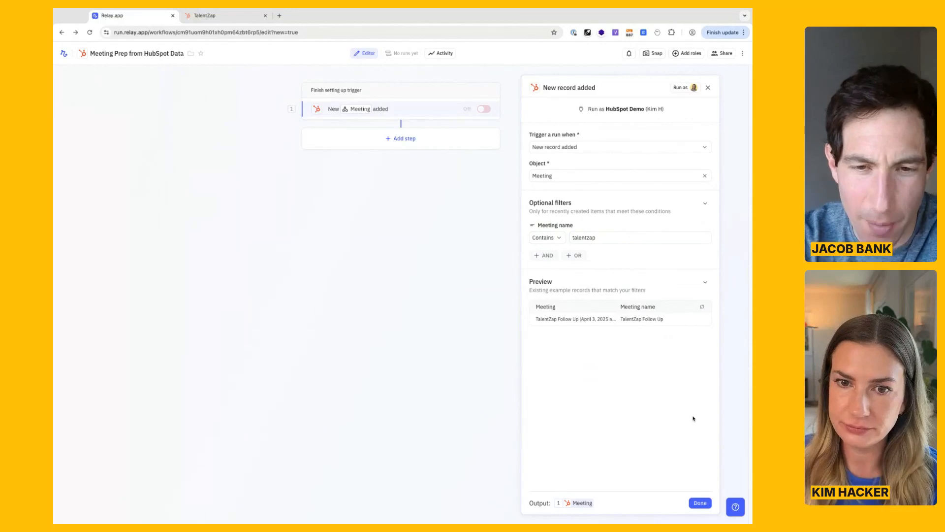
click(544, 255)
scroll(591, 367, down, 10)
scroll(592, 367, up, 5)
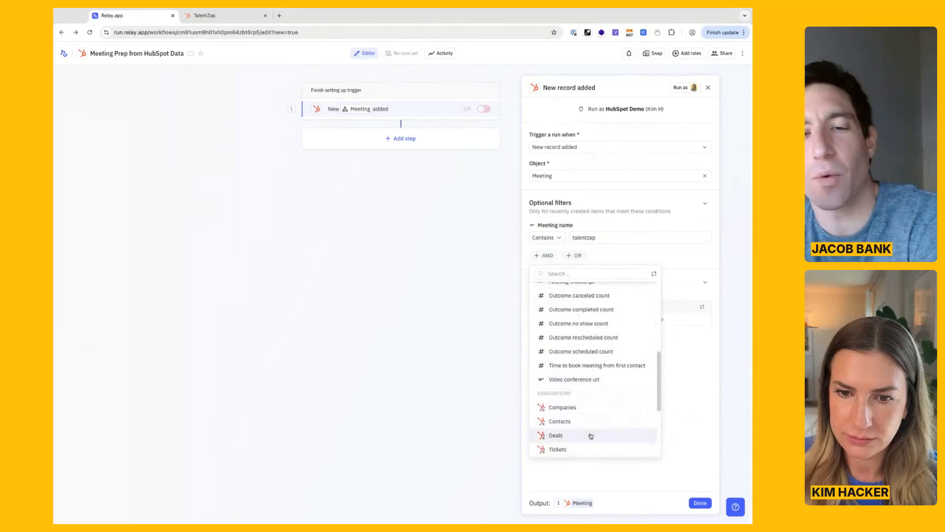
click(591, 435)
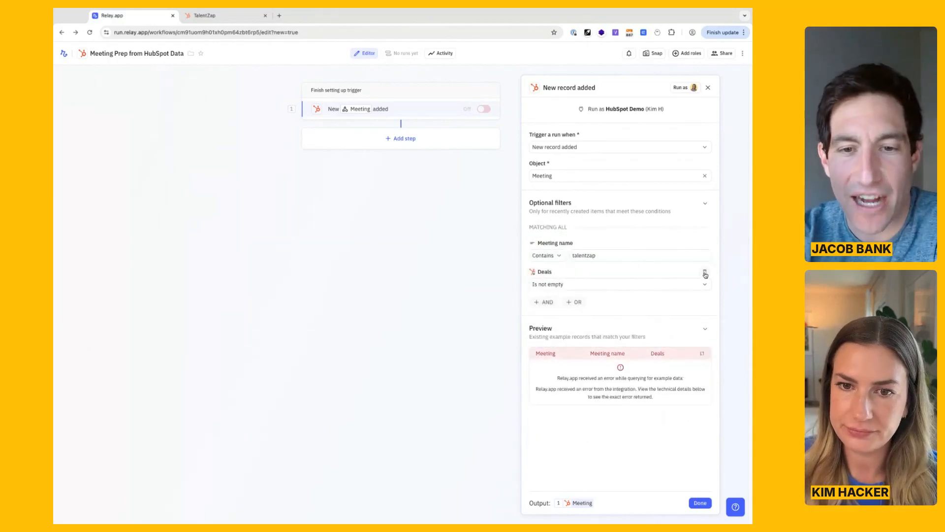
click(705, 273)
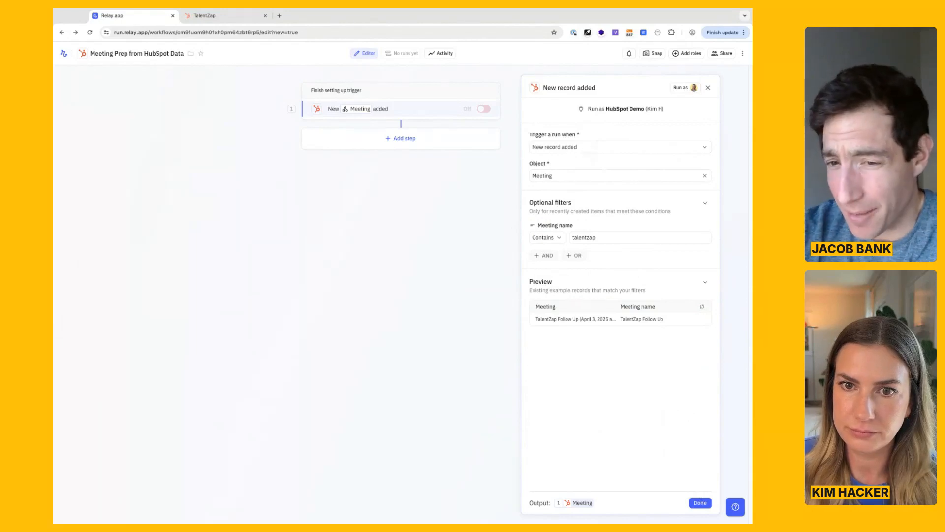
Review the trigger's available object types, reselect Meeting and finish the trigger setup.
click(577, 180)
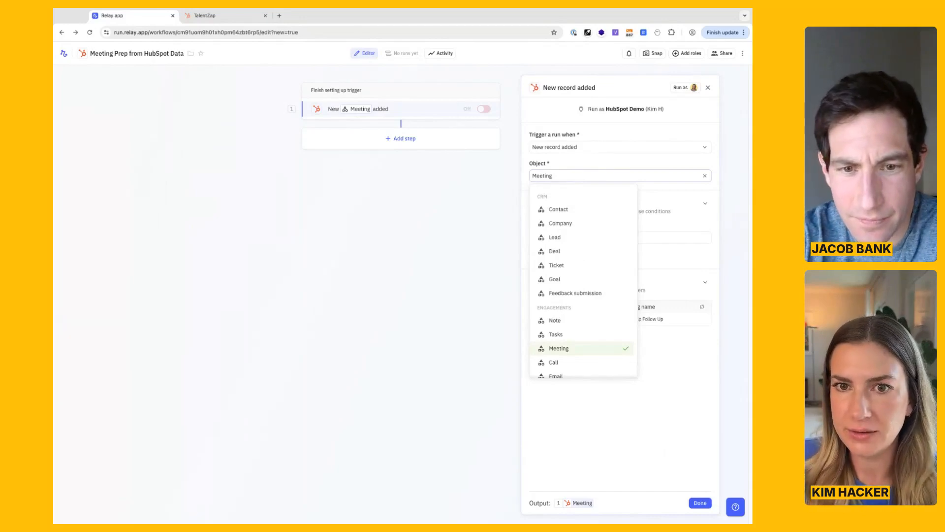
click(639, 196)
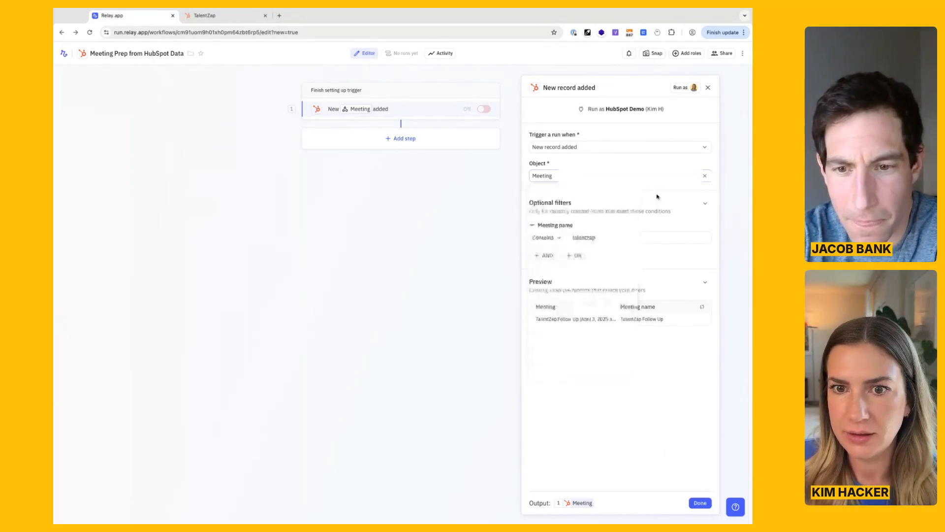
click(586, 179)
click(586, 164)
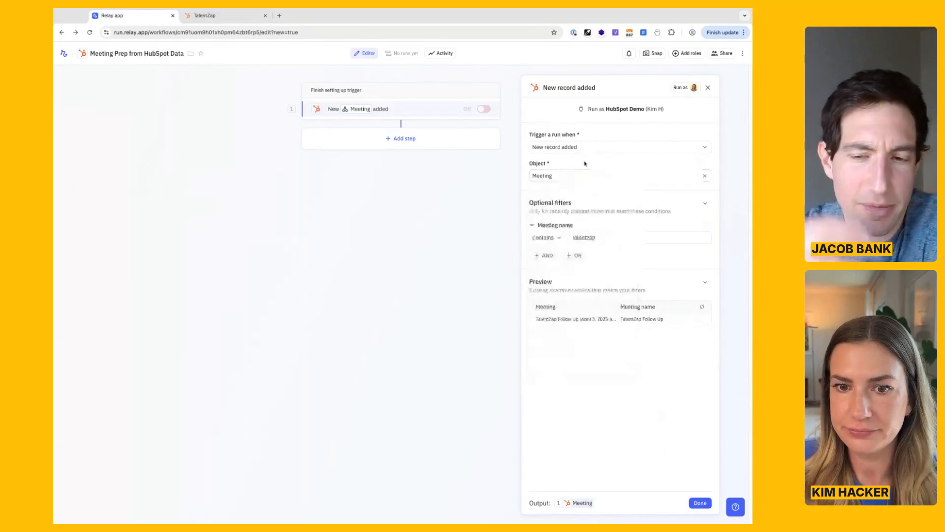
click(581, 181)
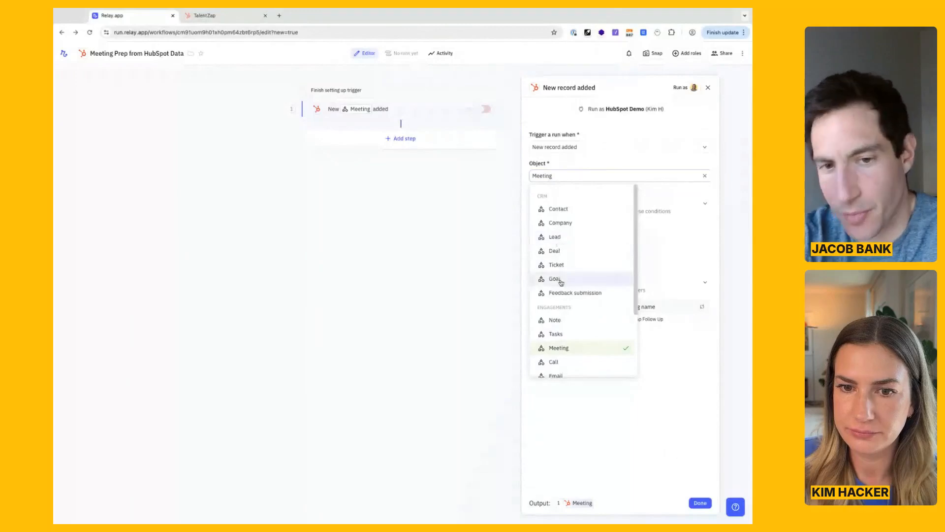
scroll(558, 278, down, 3)
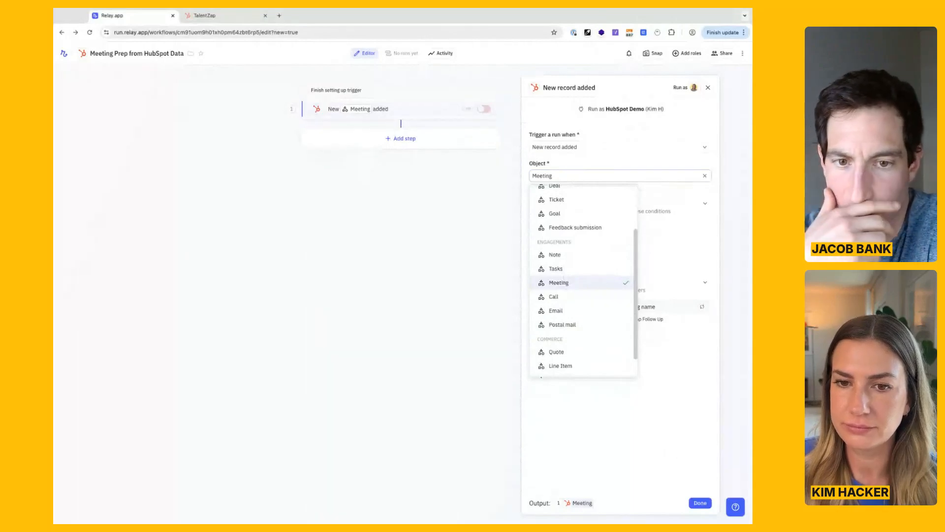
click(573, 284)
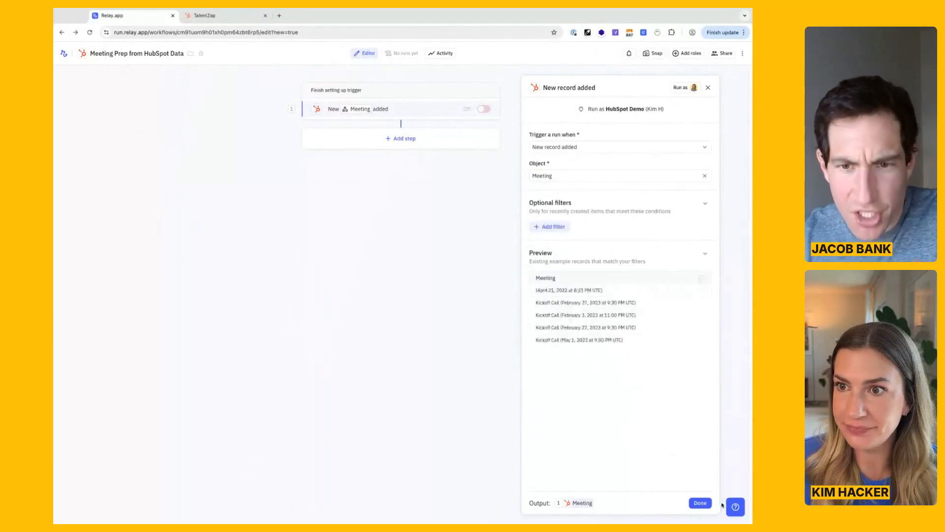
click(700, 502)
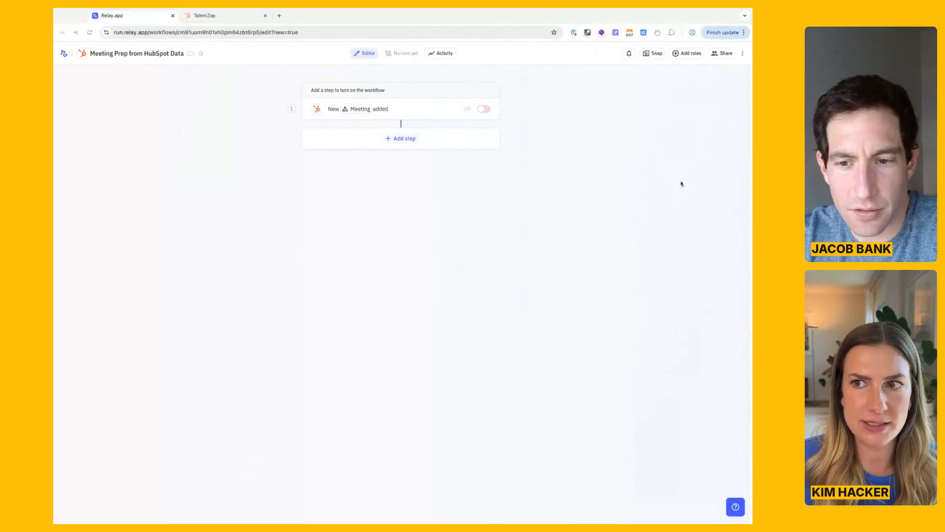
click(701, 179)
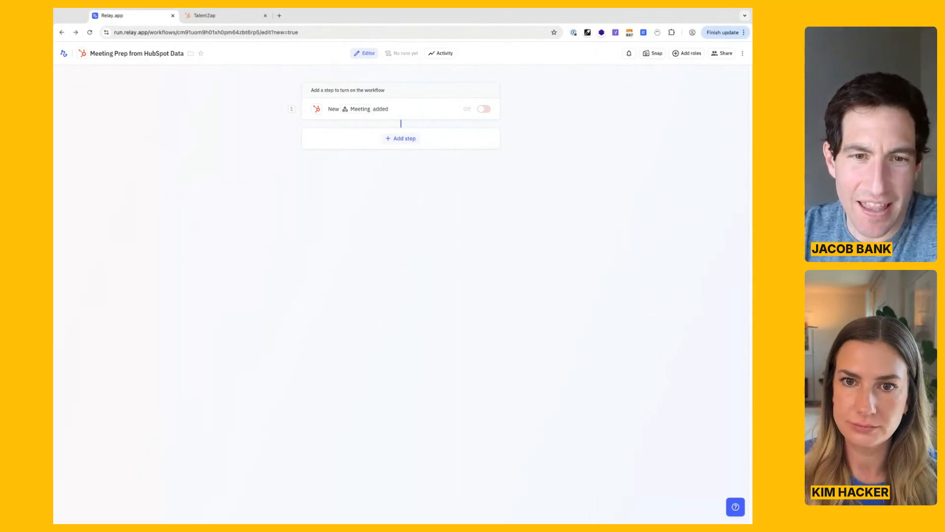
Search the available actions for "find" and add HubSpot's Find record(s) as the step after the trigger.
click(400, 139)
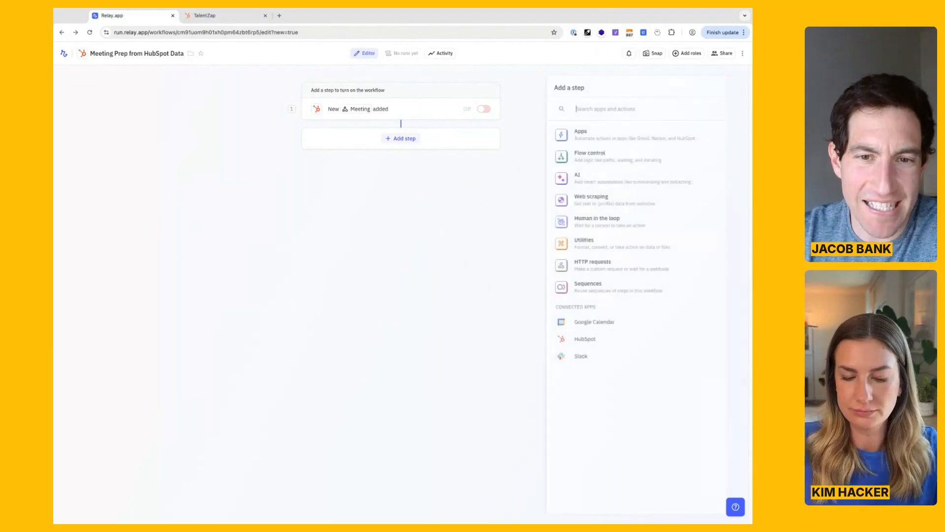
text(find)
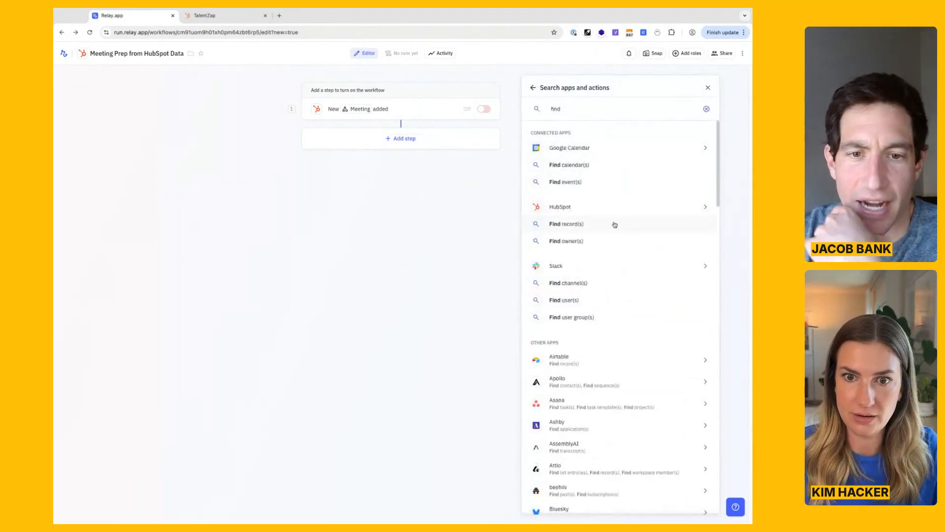
click(573, 225)
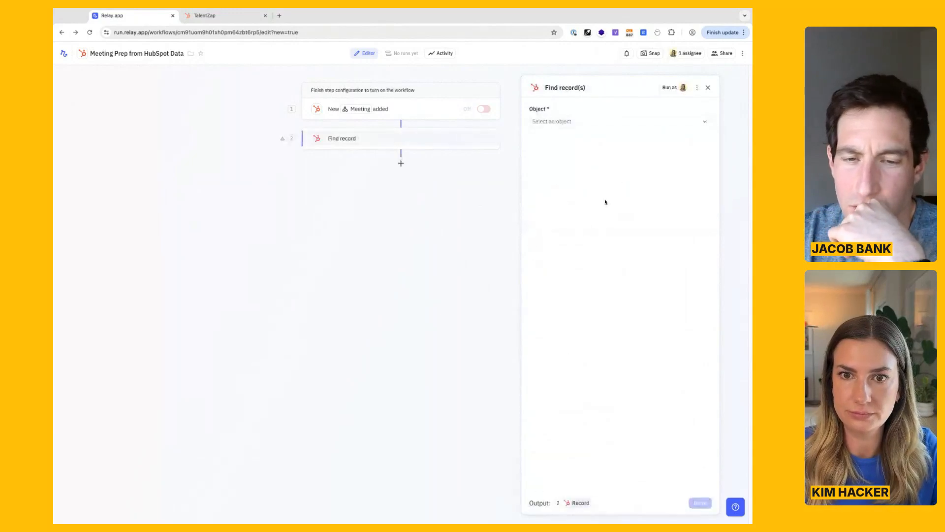
Set the Find record(s) step to look up a Deal and return the first matching record.
click(624, 127)
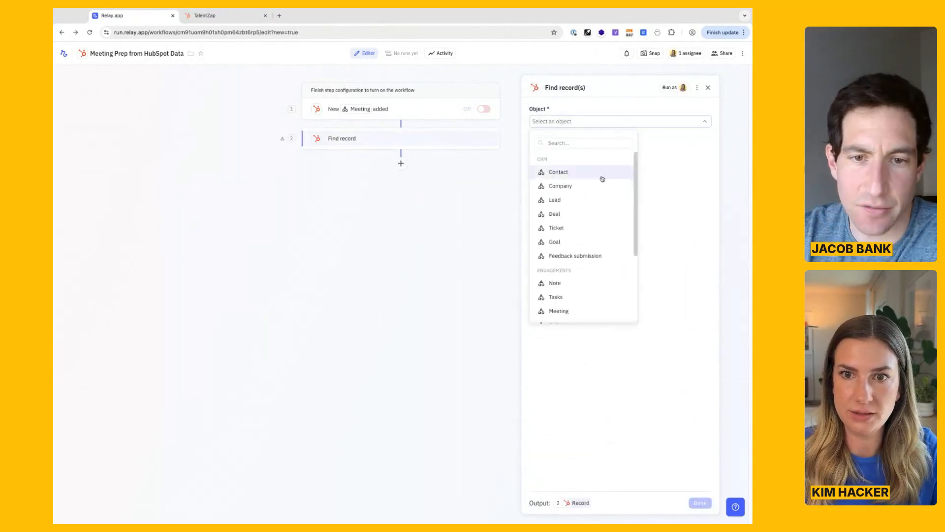
click(568, 215)
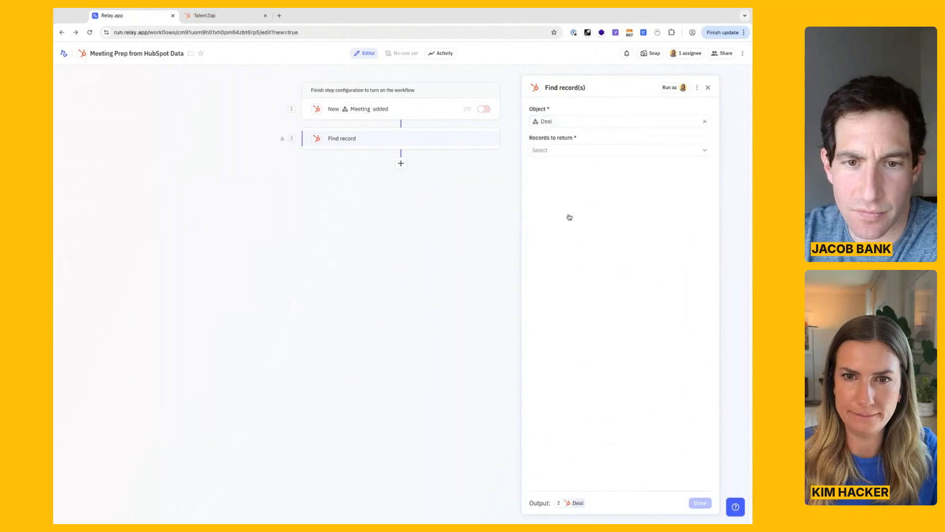
click(611, 150)
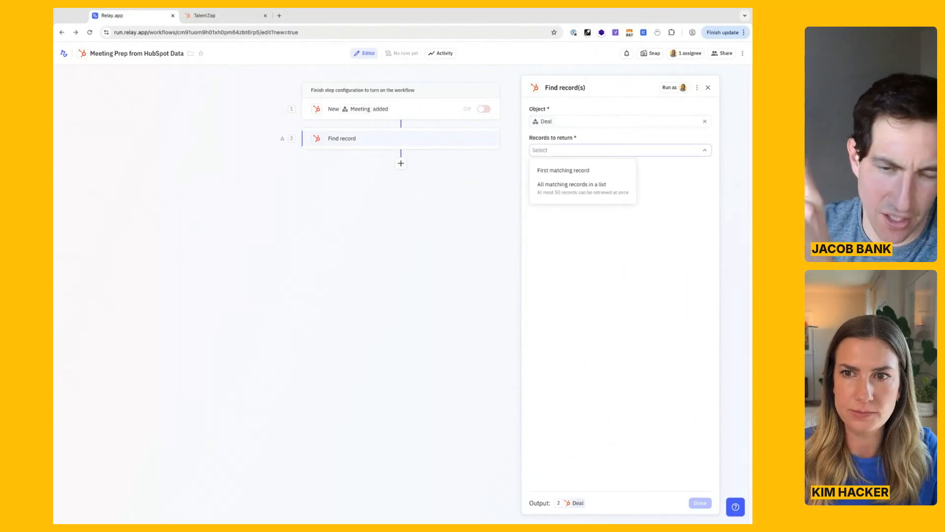
click(602, 170)
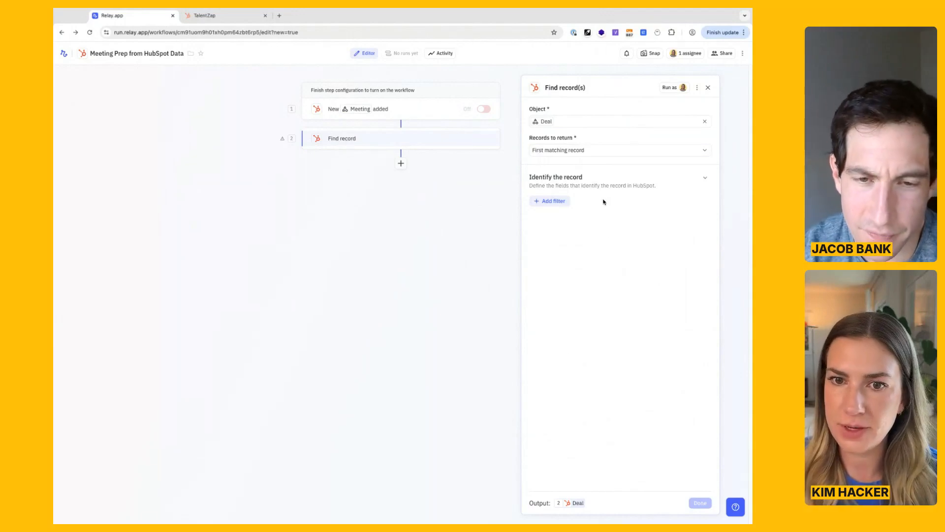
Identify the deal with a filter where its associated Meetings has one of the Meeting from the trigger.
click(563, 202)
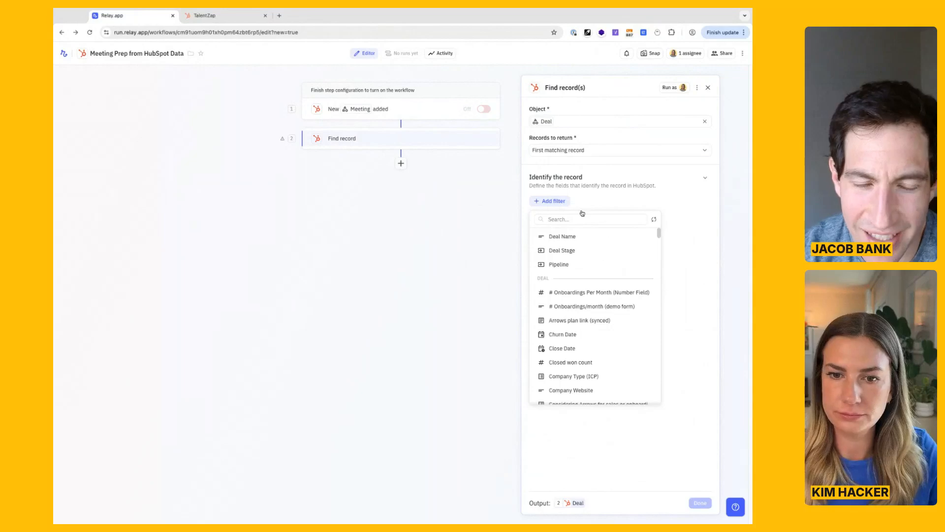
scroll(586, 282, down, 4)
scroll(586, 281, down, 5)
scroll(585, 287, down, 8)
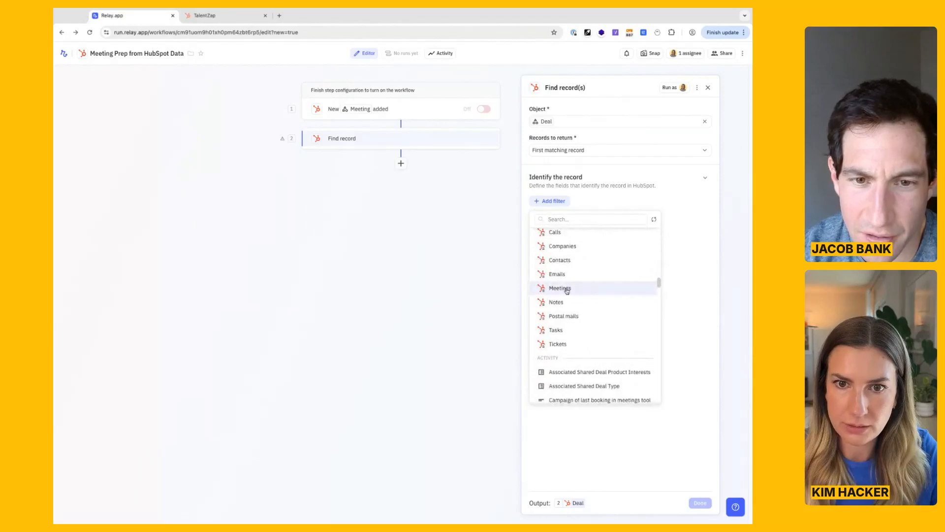
click(567, 289)
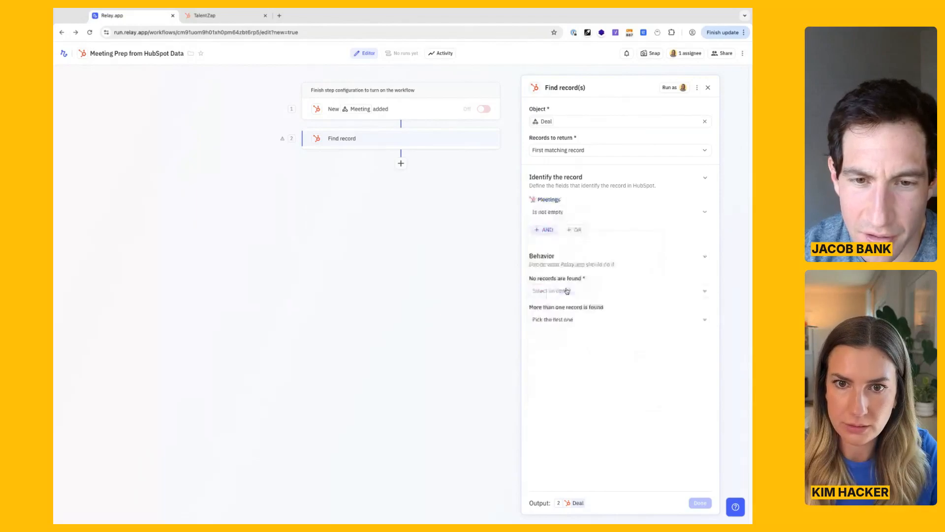
click(610, 212)
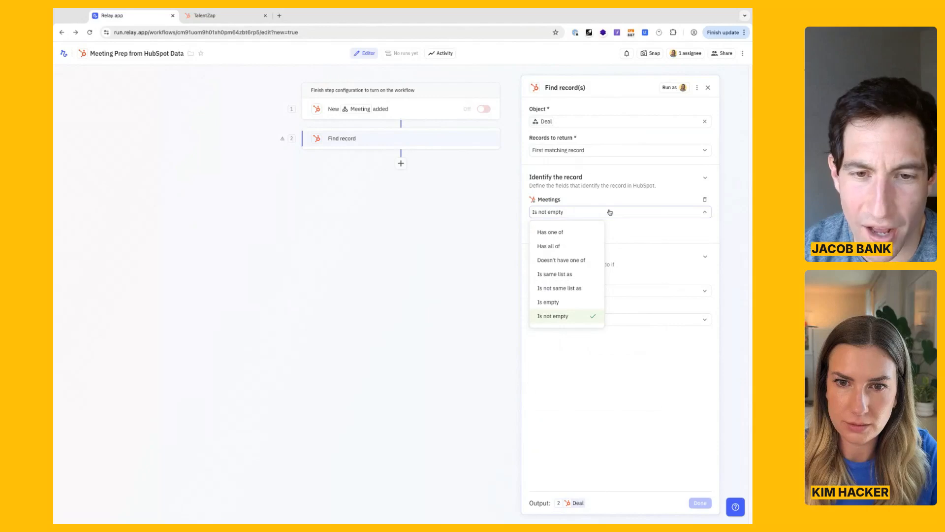
click(583, 232)
click(639, 214)
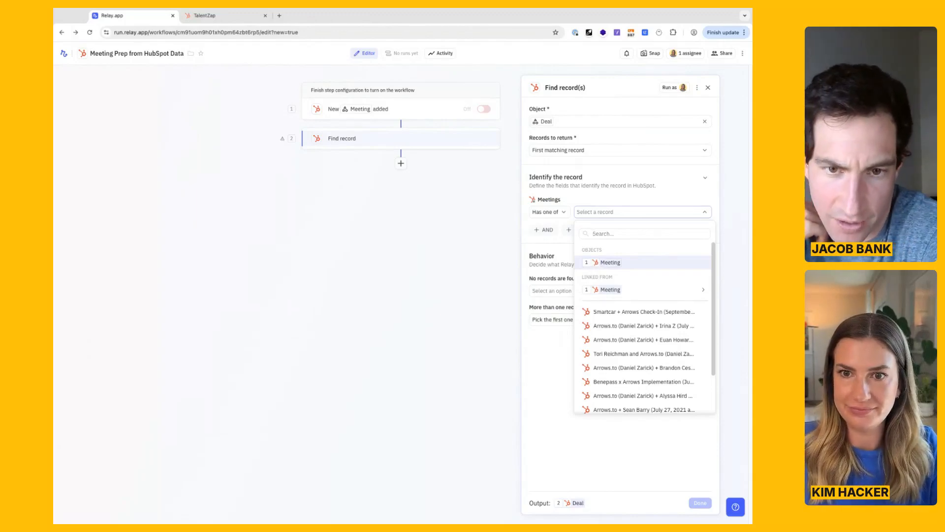
key(Return)
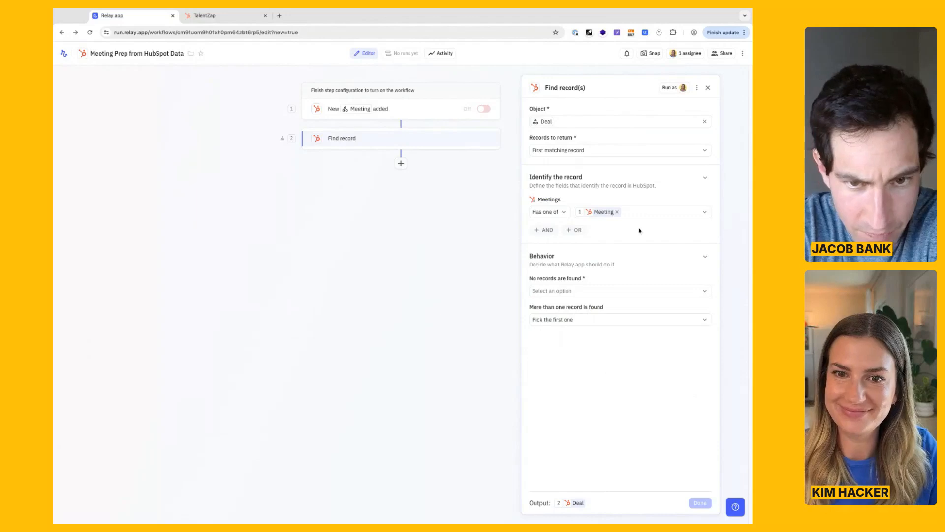
Make the step fail when no records are found, keeping "Pick the first one" for multiple matches.
click(585, 291)
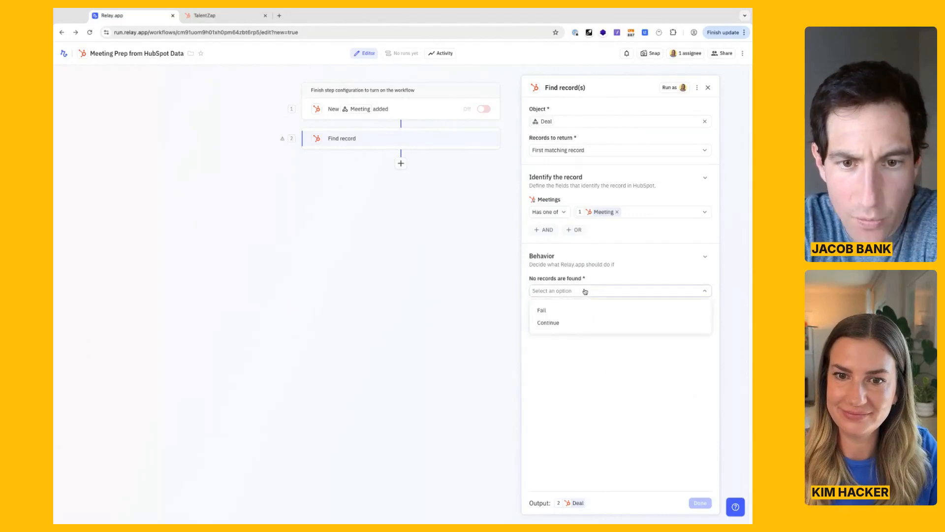
click(575, 311)
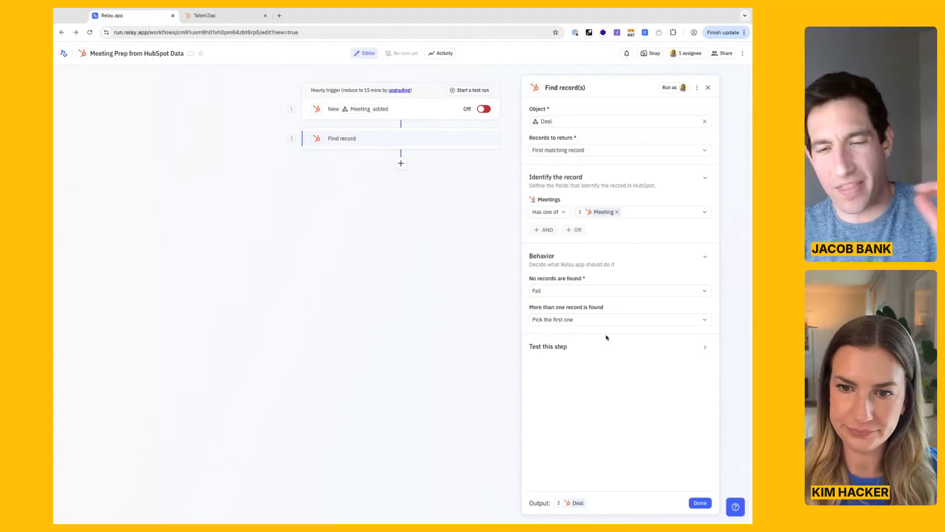
click(624, 320)
click(623, 319)
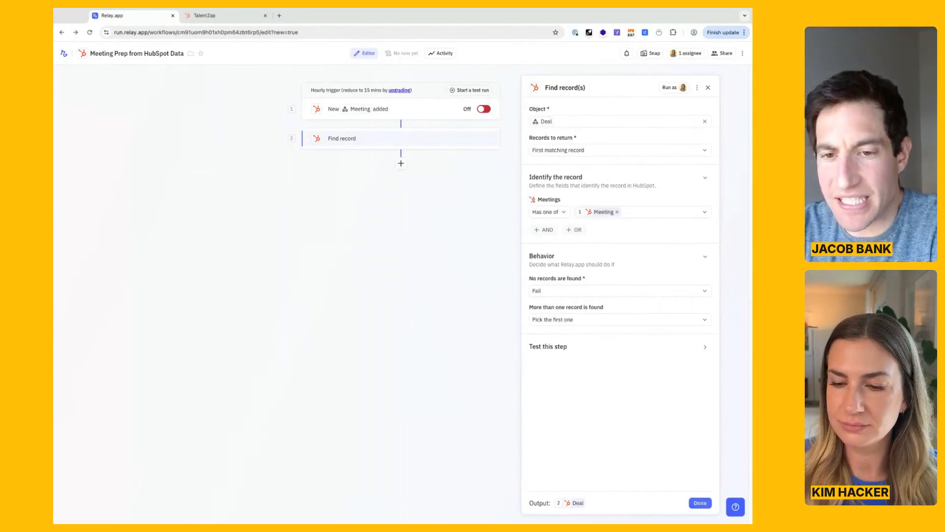
Filter the new-meeting trigger so it only runs for meetings whose Meeting name contains "talentzap".
click(699, 502)
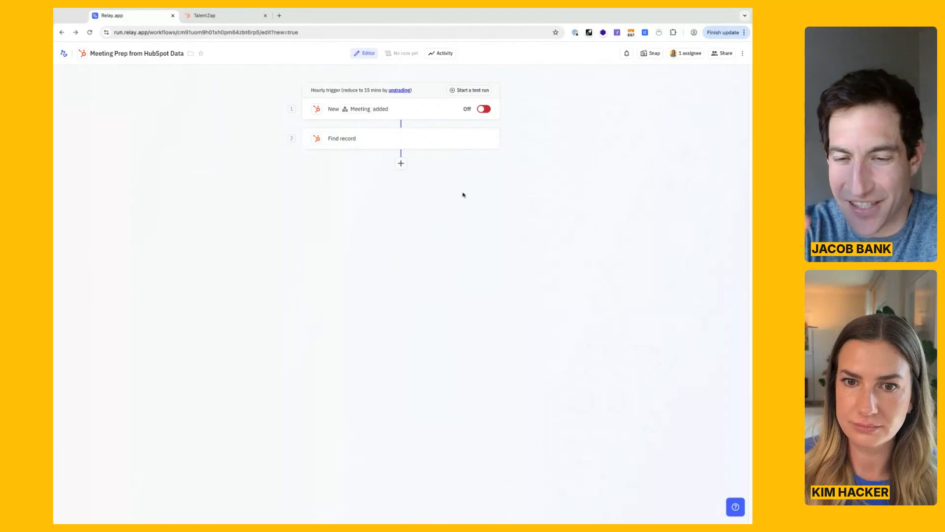
click(423, 114)
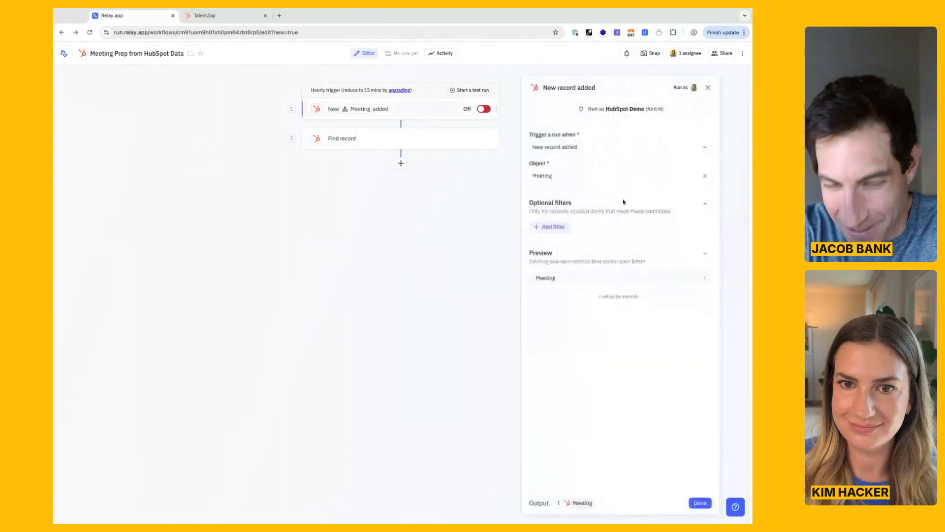
click(544, 225)
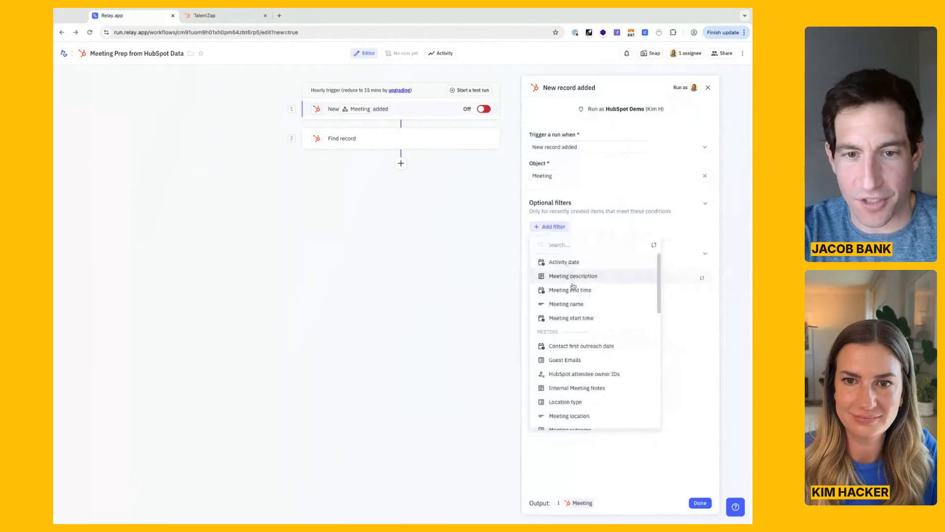
click(571, 302)
click(547, 238)
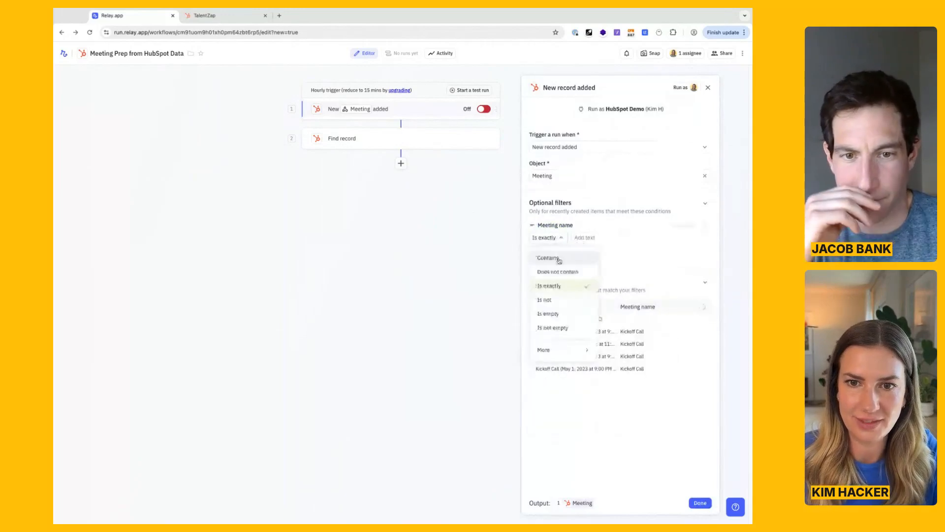
click(547, 257)
text(talent)
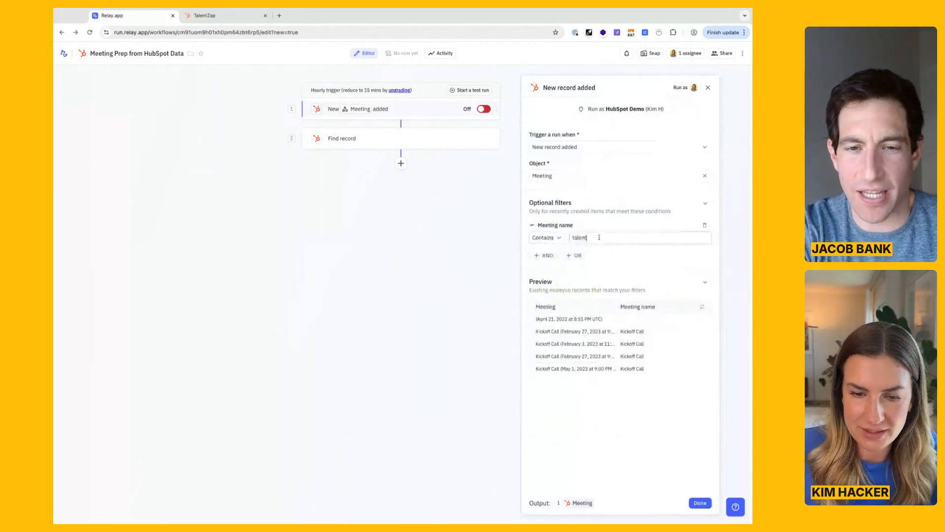
text(z)
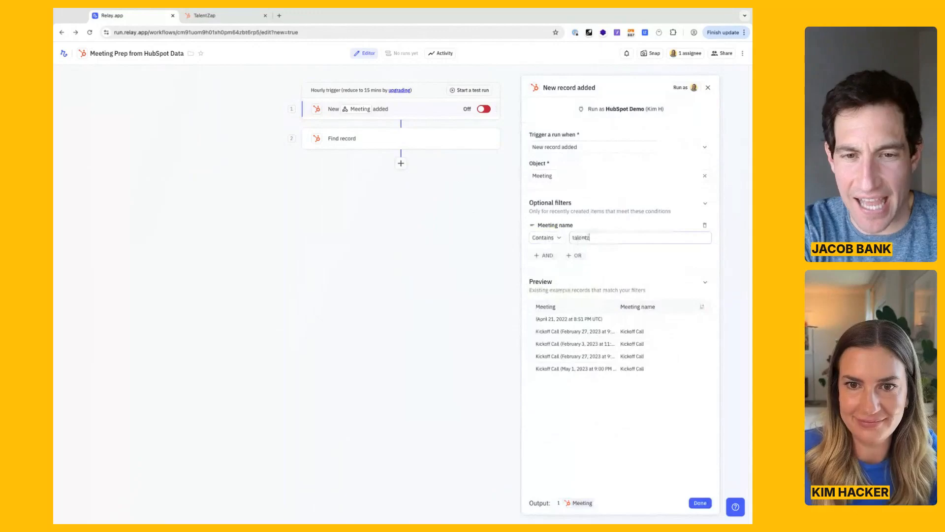
text(ap)
click(623, 269)
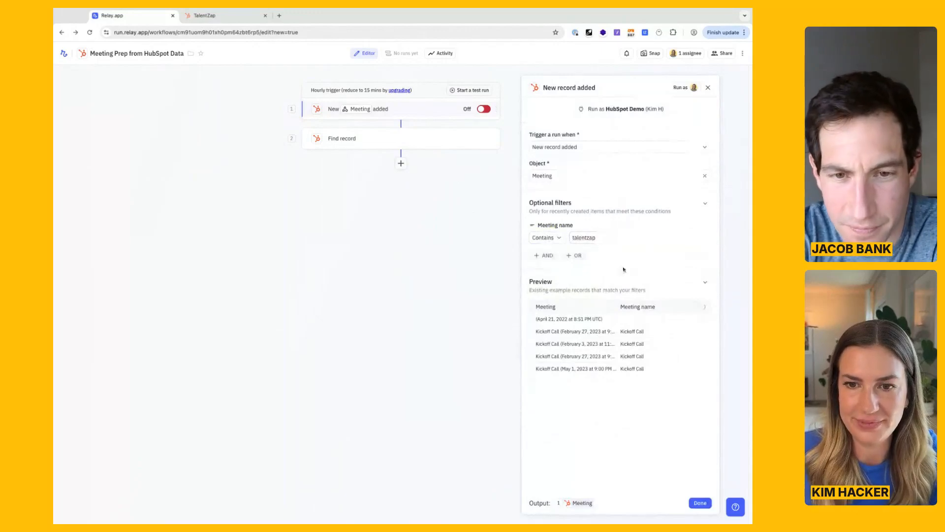
click(706, 503)
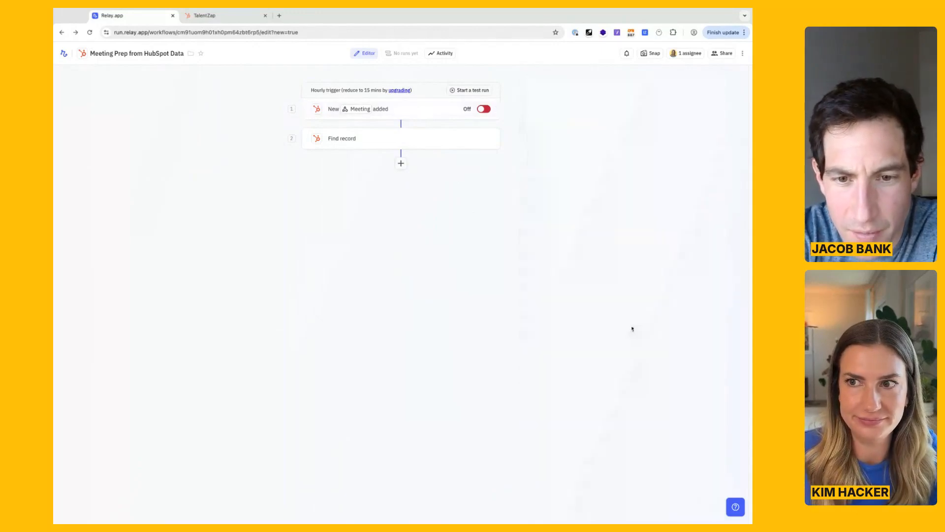
Review the Find record step's settings and look at the TalentZap deal record in HubSpot.
click(396, 139)
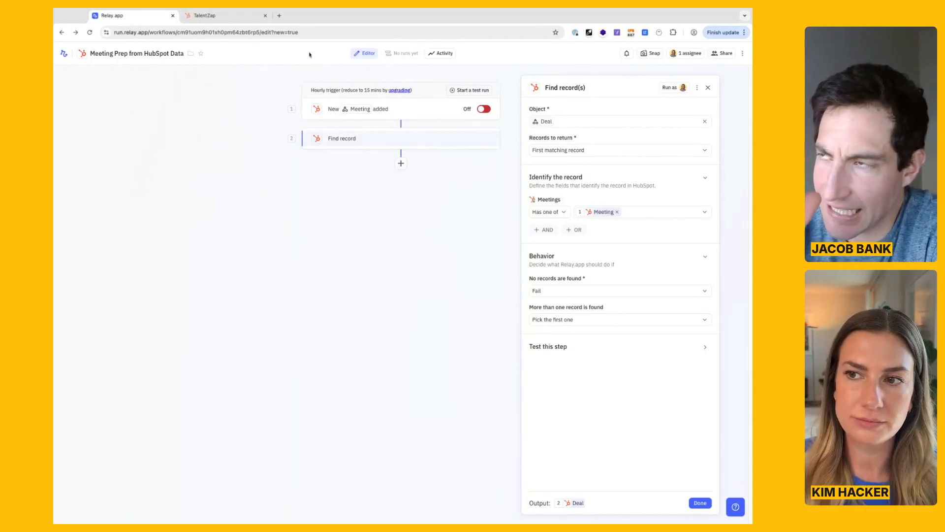
click(235, 18)
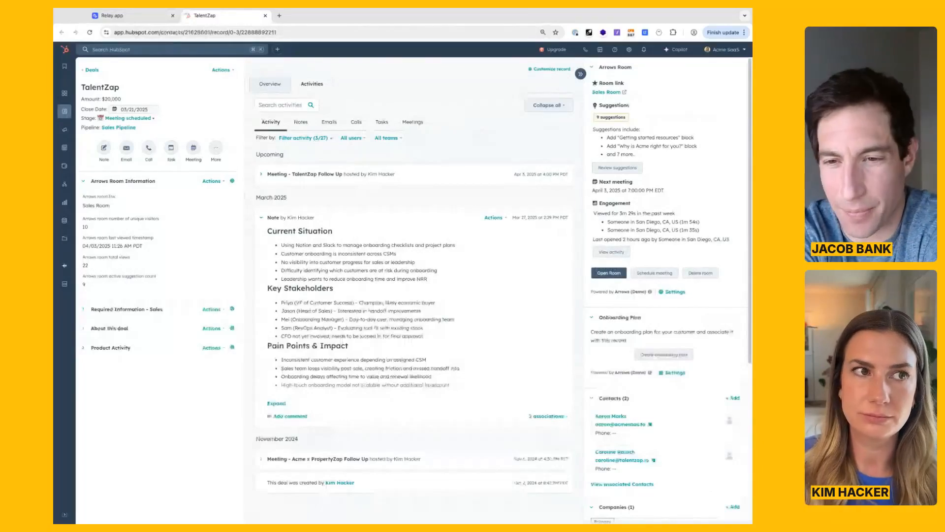
click(120, 20)
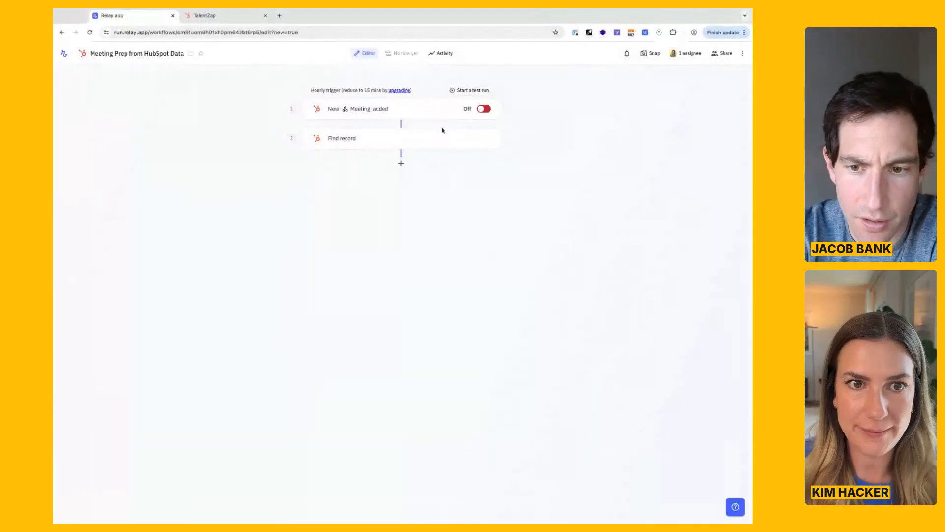
click(439, 140)
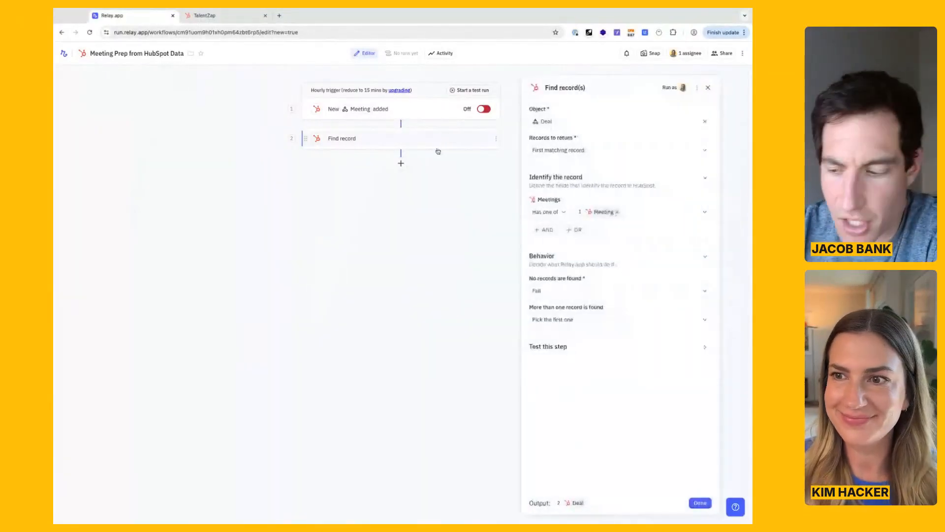
click(432, 204)
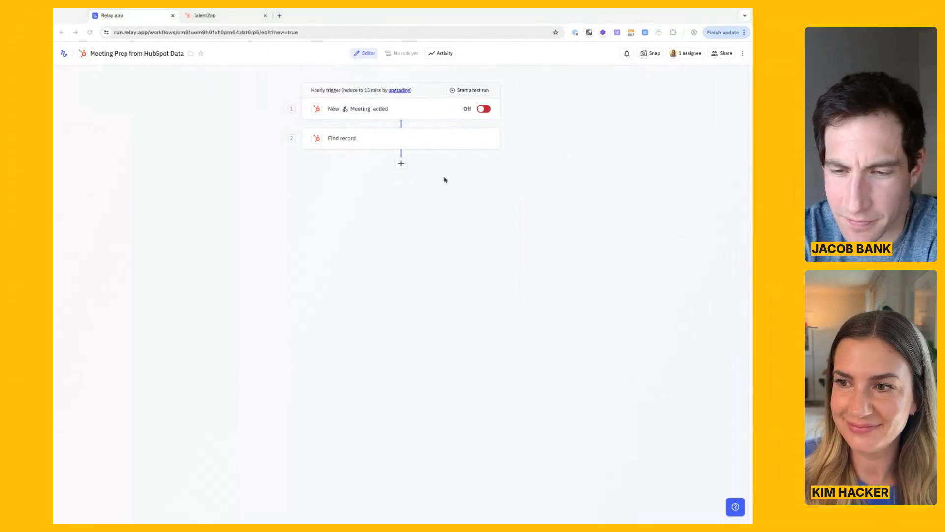
click(421, 140)
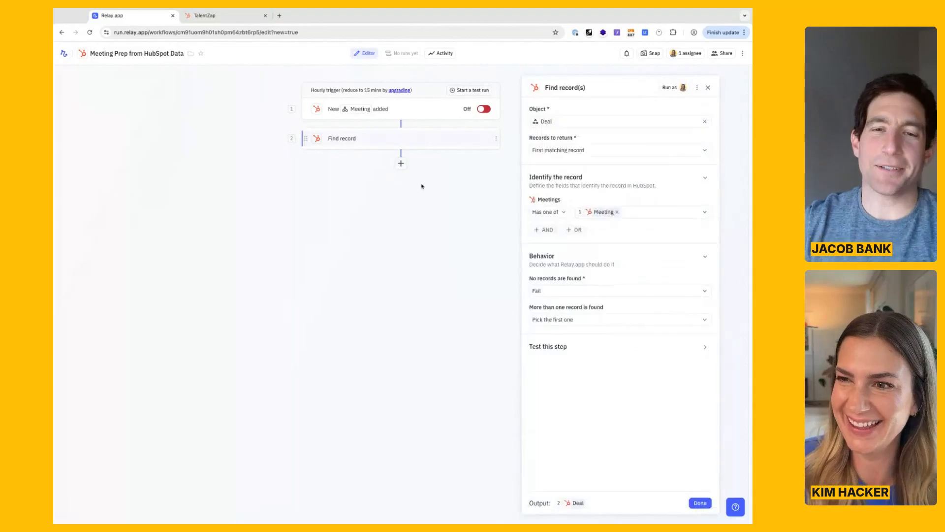
click(435, 230)
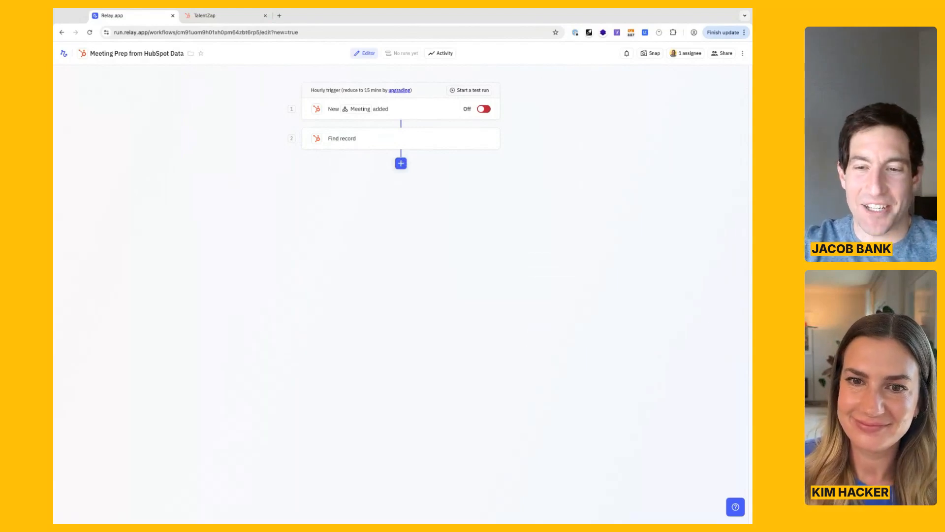
Add an AI Write text step after Find record and set it to write a Chat message (Slack, Discord).
click(401, 163)
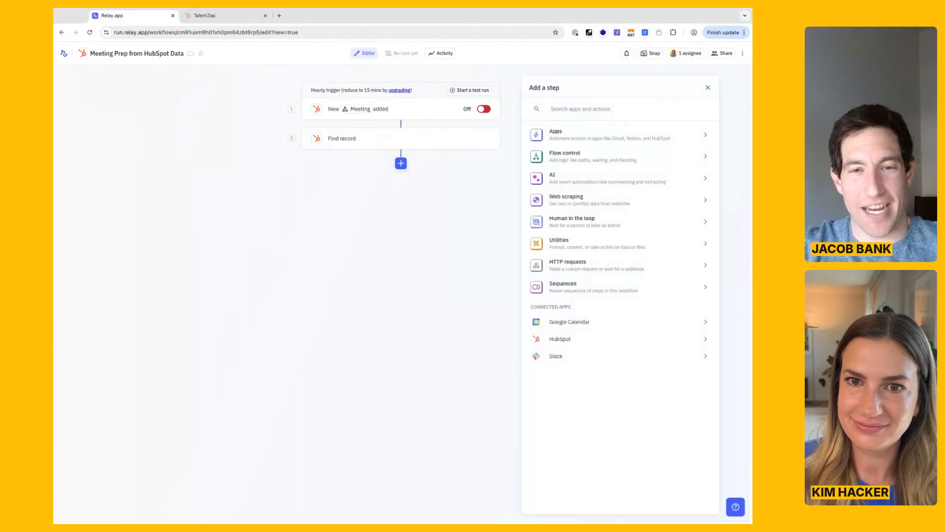
click(582, 179)
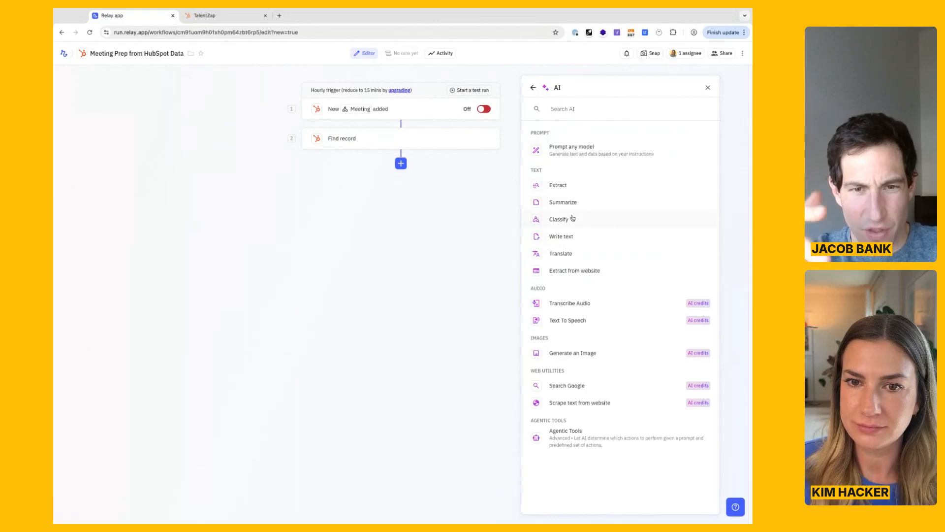
click(592, 238)
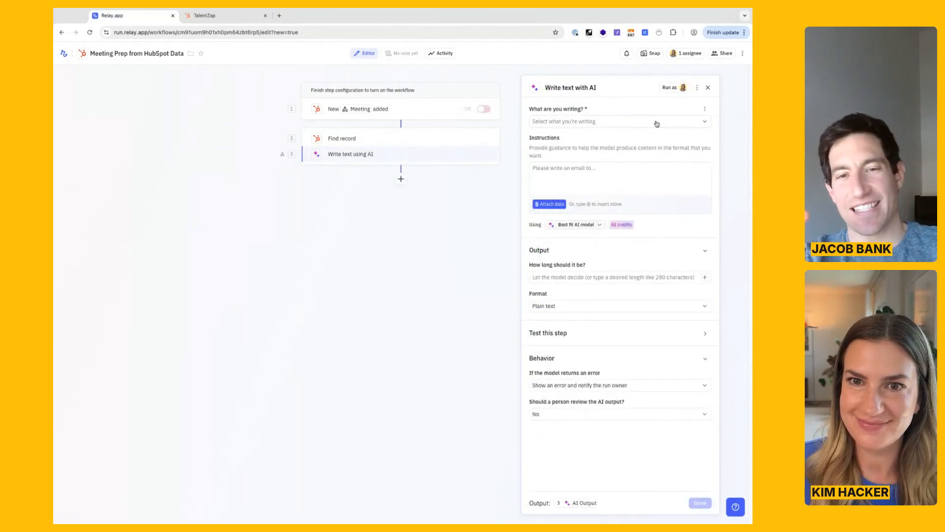
click(657, 122)
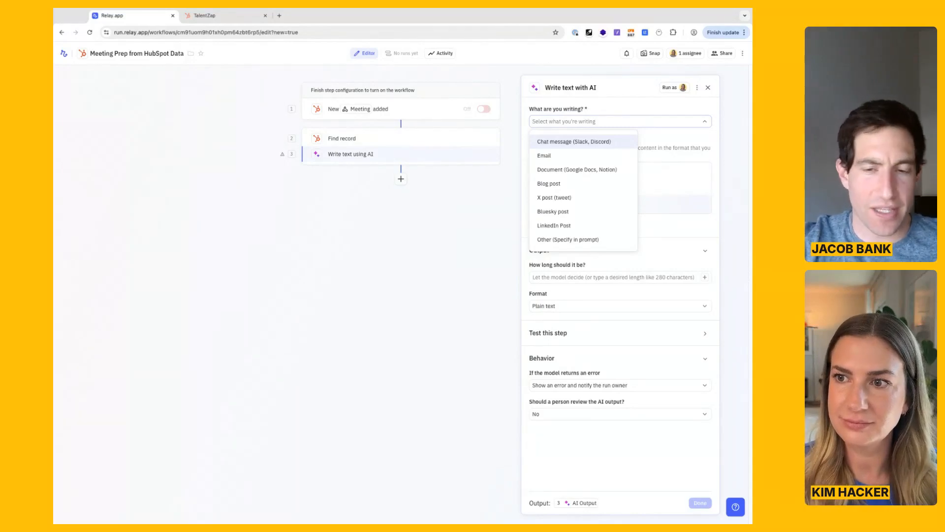
click(593, 142)
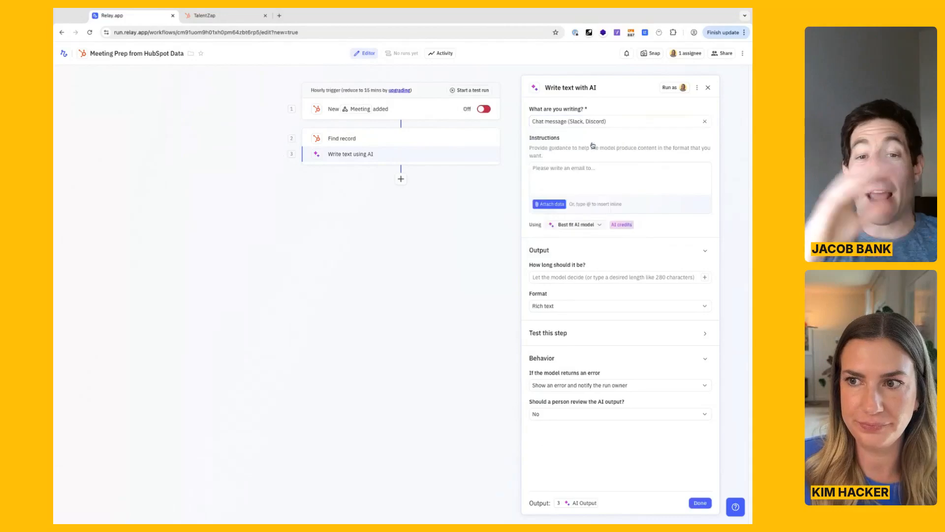
Paste the prepared meeting-prep prompt into the AI step's instructions and widen the browser window.
click(608, 175)
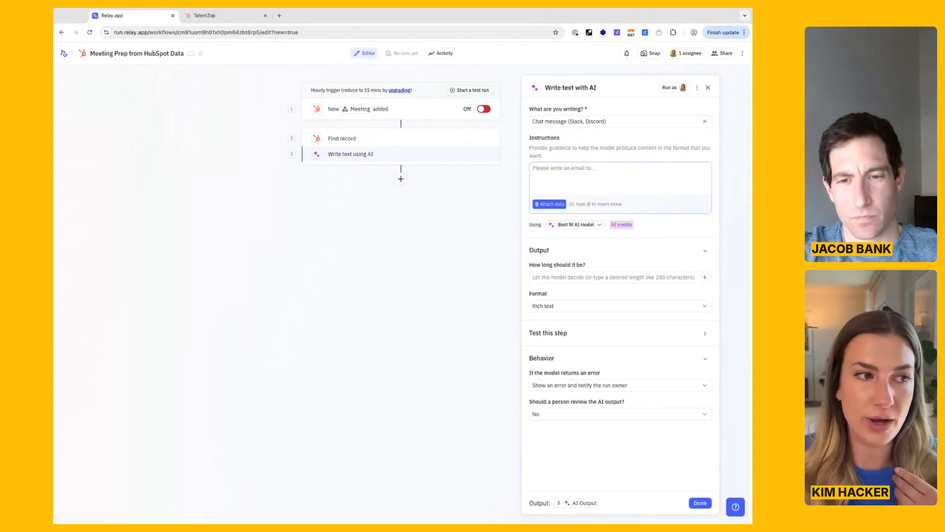
key(super+Tab)
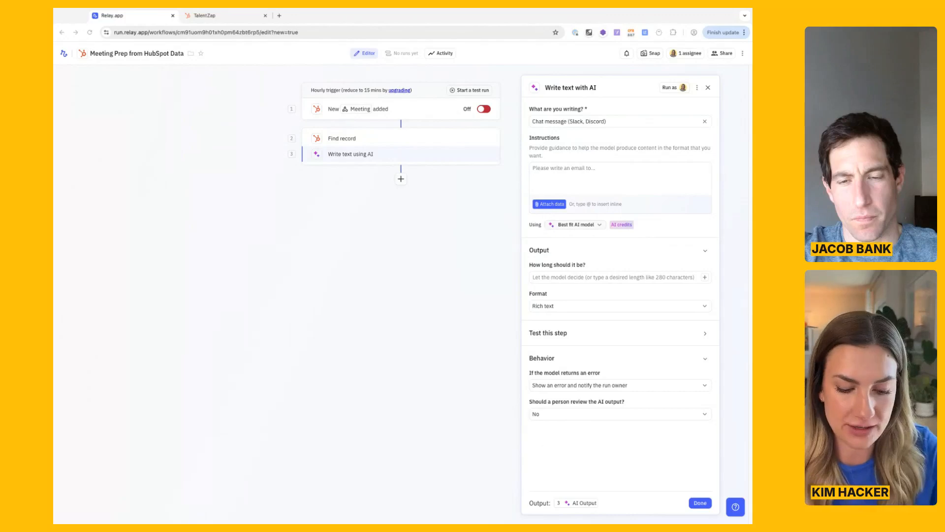
click(629, 177)
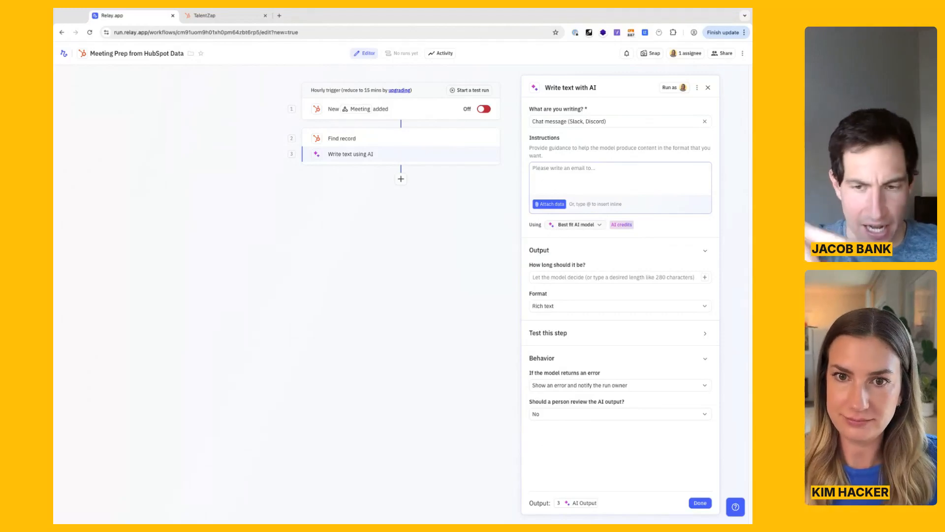
key(ctrl+v)
key(super+Tab)
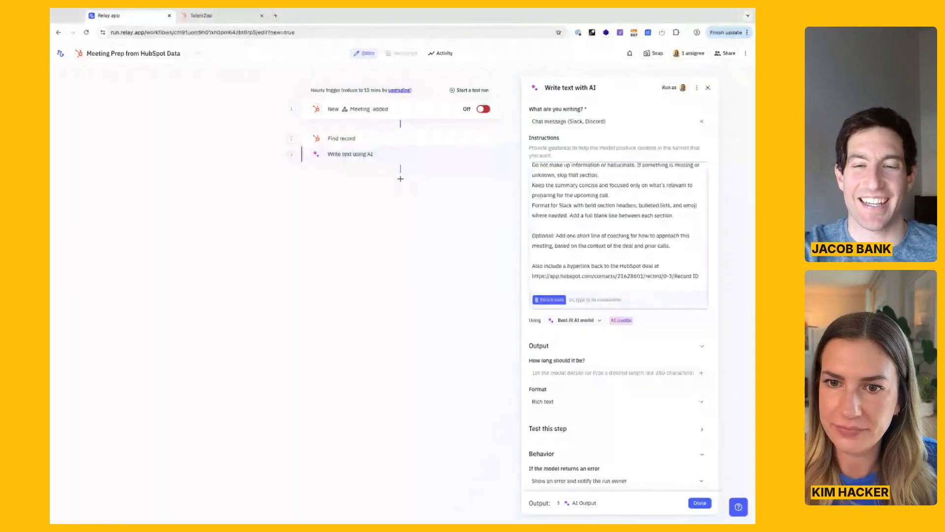
drag(760, 315, 796, 315)
Review the meeting-purpose and action-item lines at the start of the AI instructions, checking them against the TalentZap deal notes in HubSpot.
scroll(661, 238, up, 6)
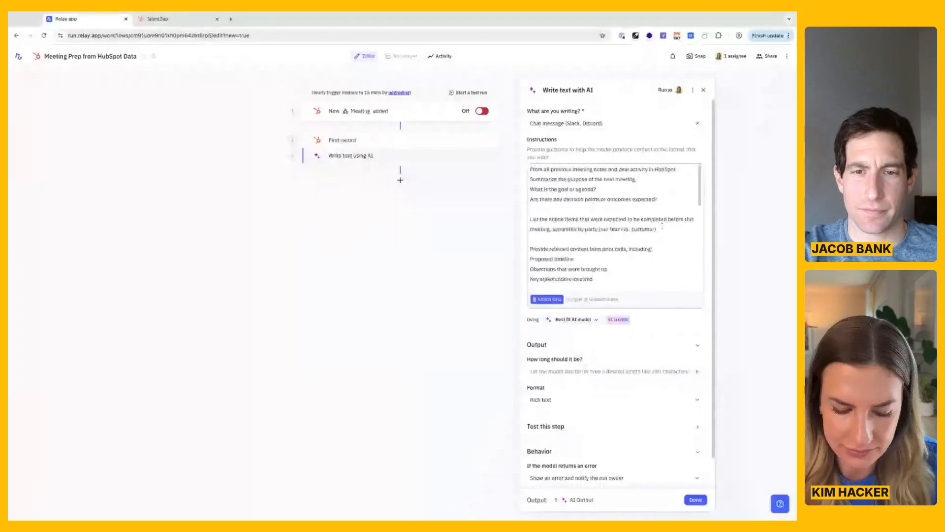
drag(662, 234, 517, 154)
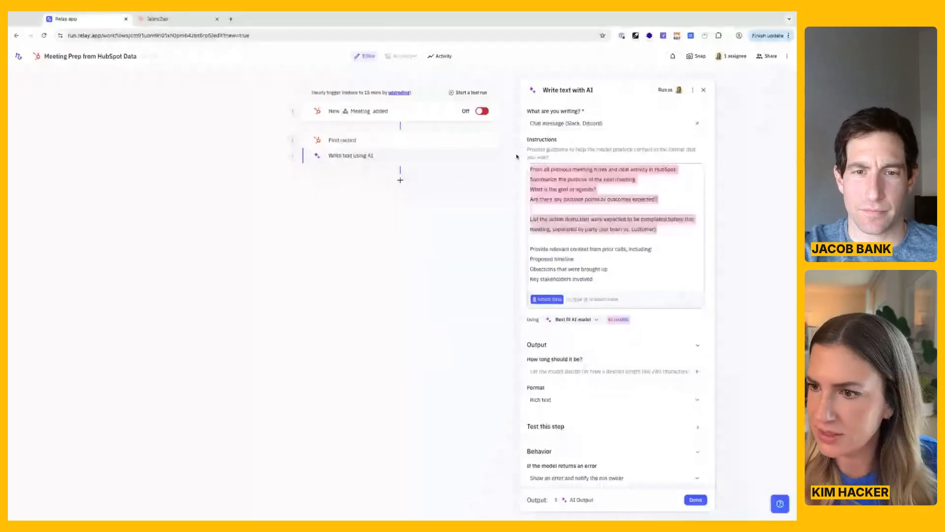
key(super+Tab)
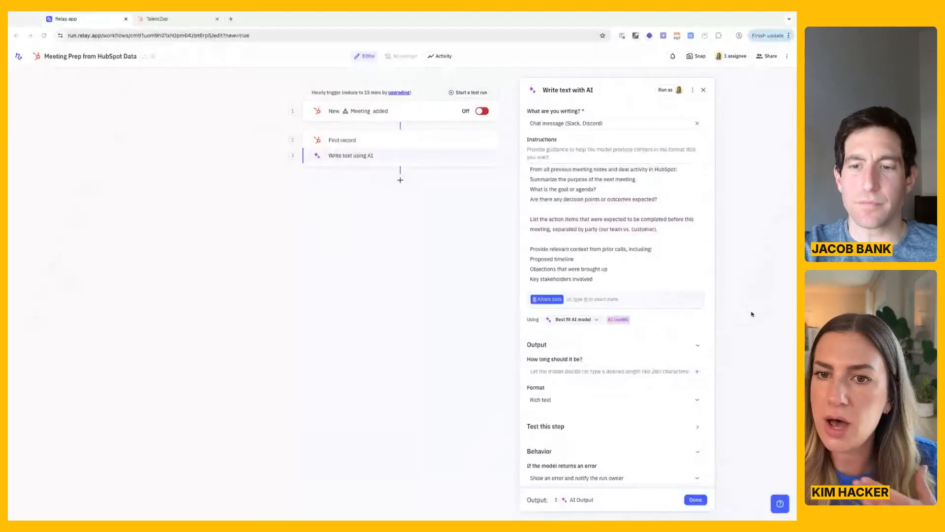
click(749, 316)
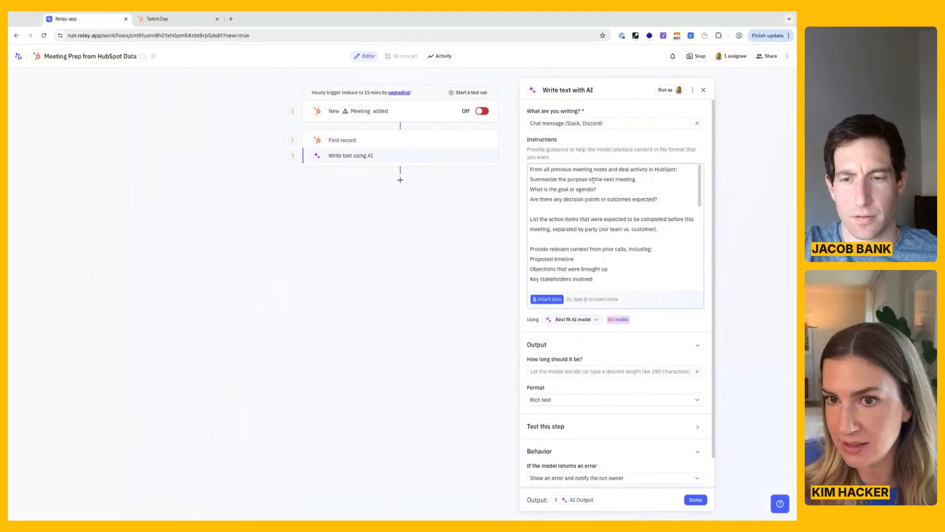
drag(635, 179, 596, 190)
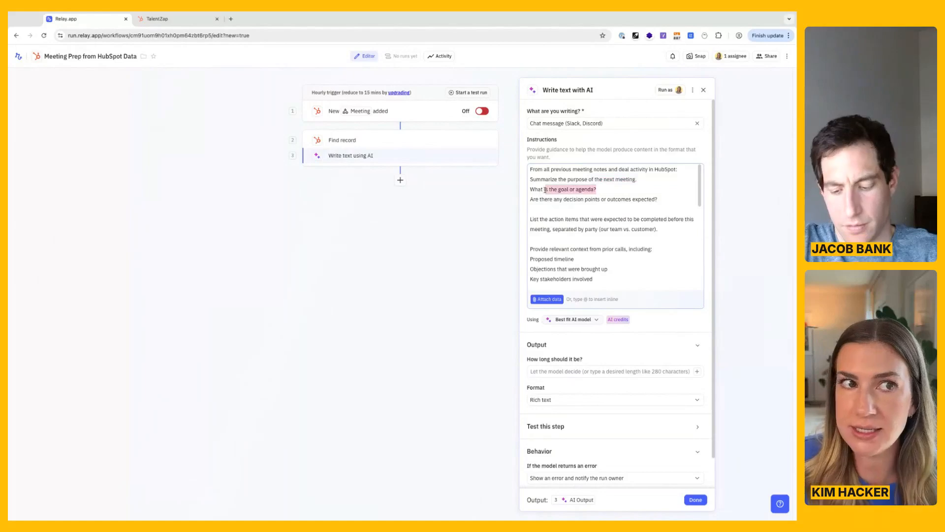
click(158, 19)
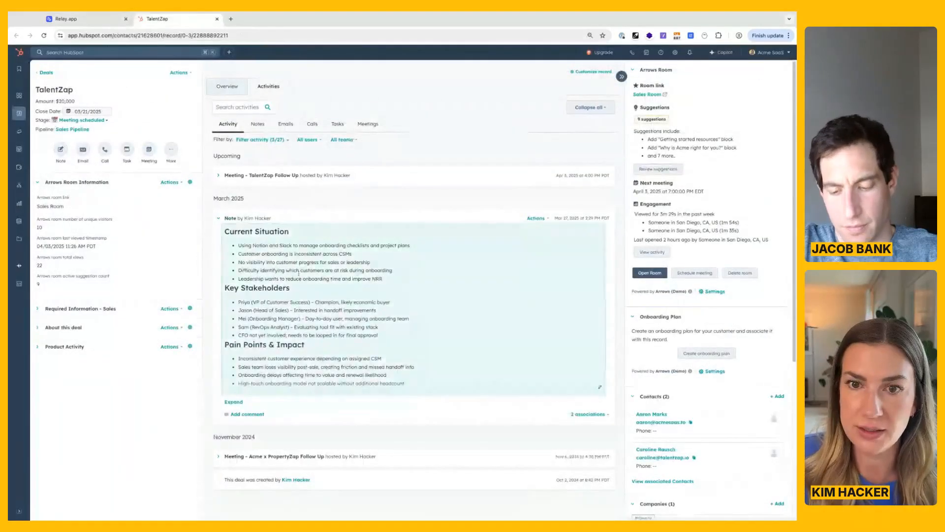
click(83, 22)
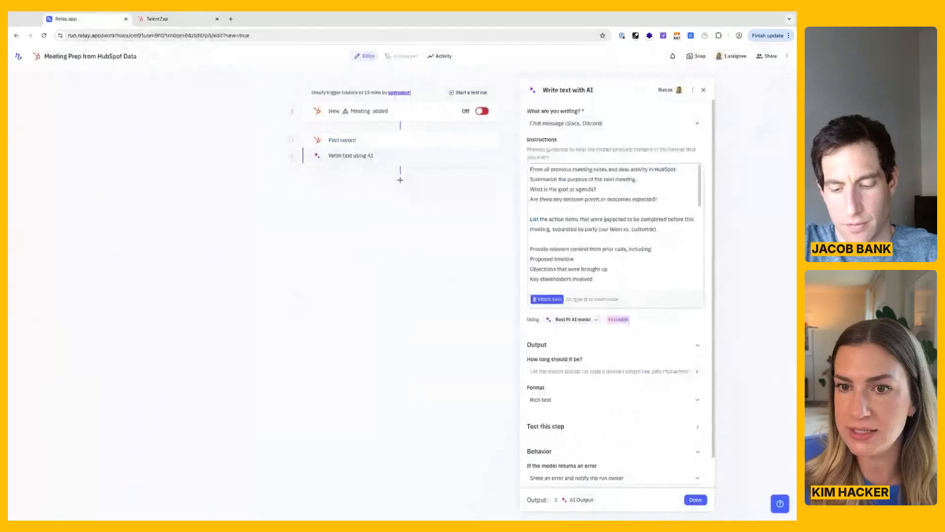
click(640, 192)
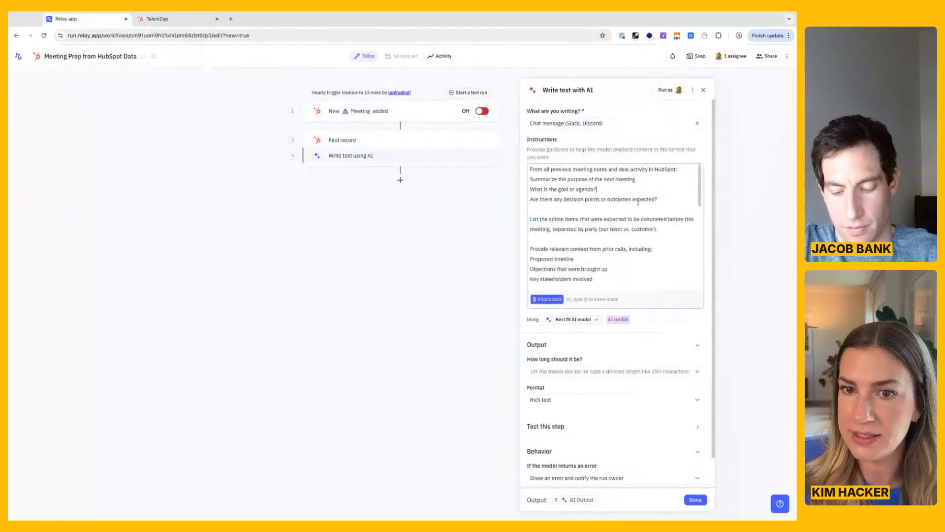
Read the part of the AI instructions asking for context from prior calls: proposed timeline, objections and key stakeholders.
scroll(534, 216, down, 1)
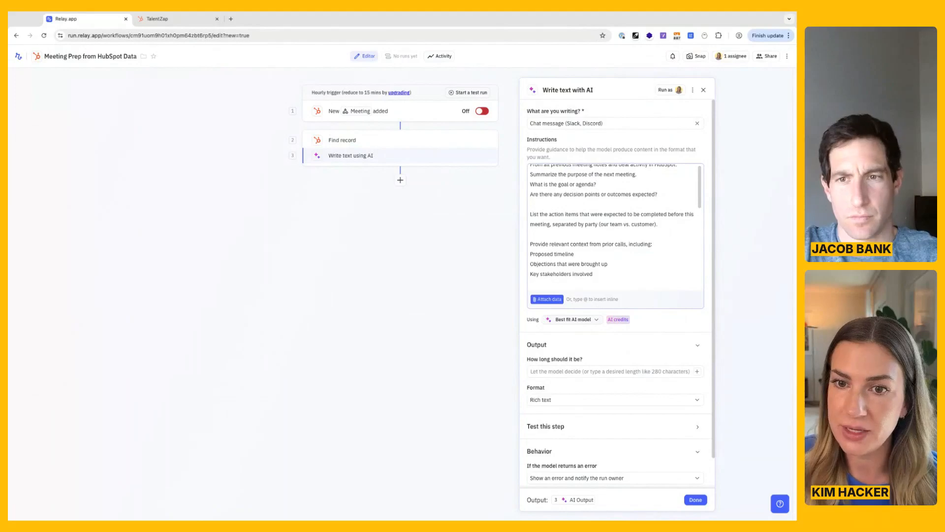
scroll(612, 229, down, 1)
drag(574, 242, 531, 231)
click(602, 232)
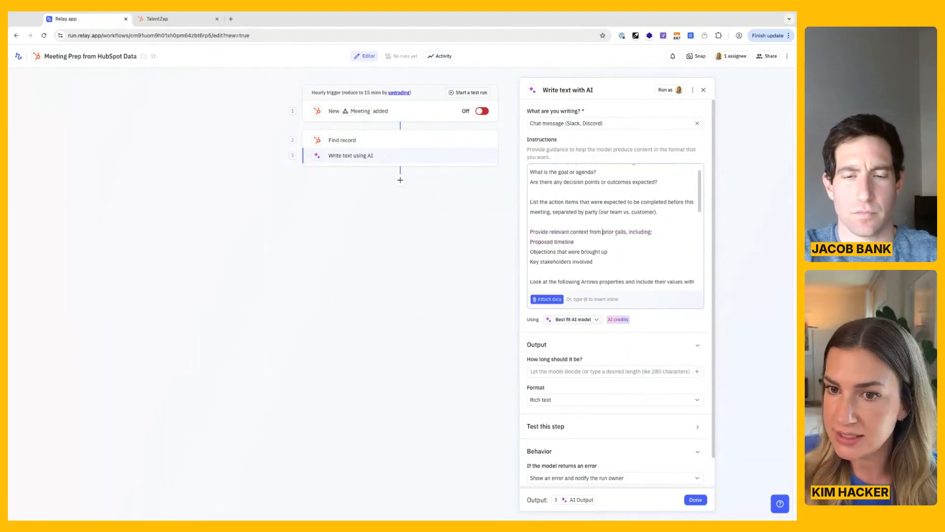
click(562, 241)
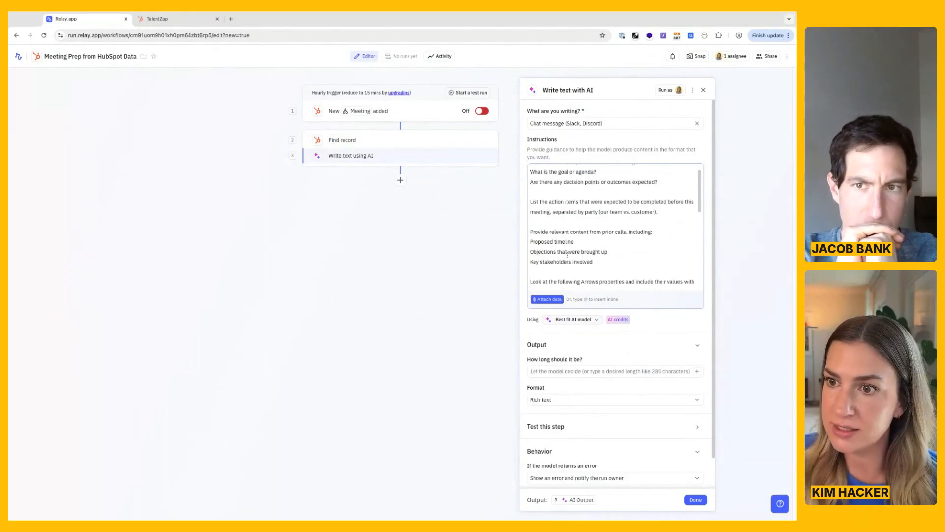
scroll(567, 255, down, 1)
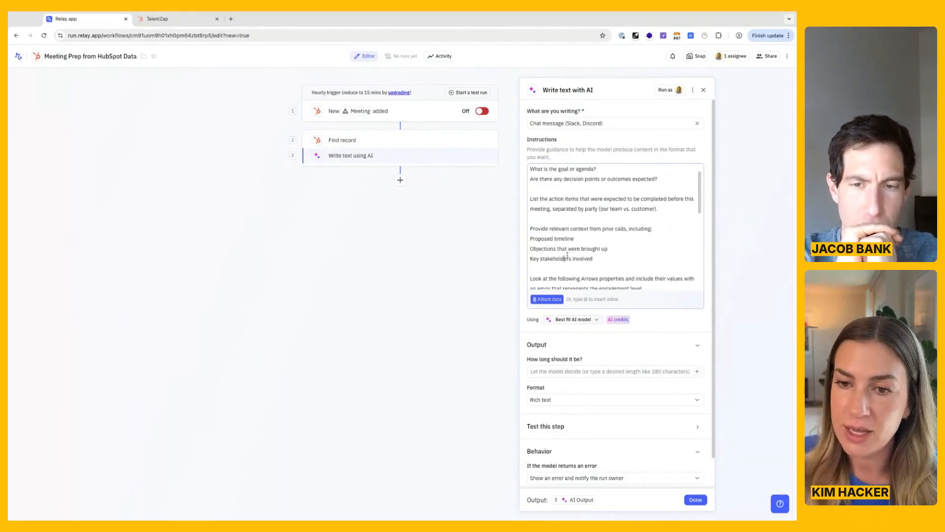
scroll(567, 255, down, 3)
scroll(538, 213, down, 5)
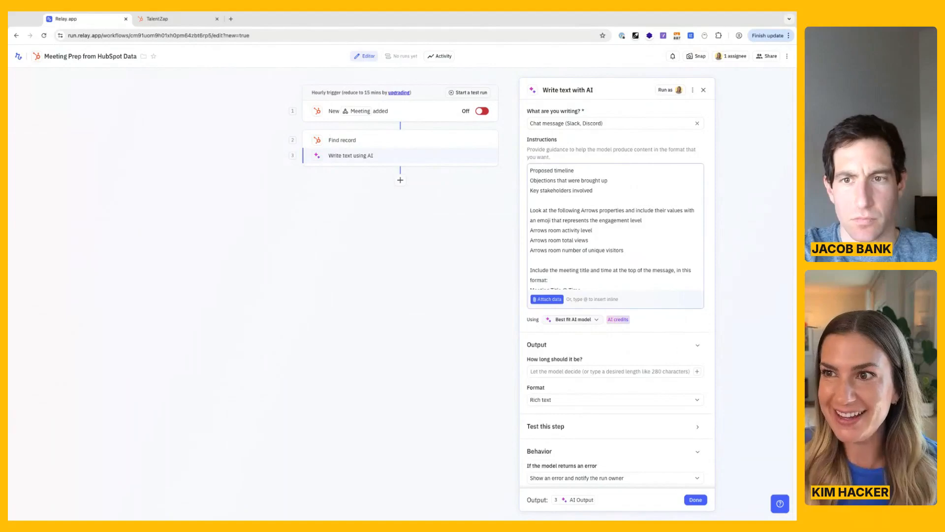
Examine the Arrows properties listed in the AI instructions: room activity level, total views and number of unique visitors.
click(745, 353)
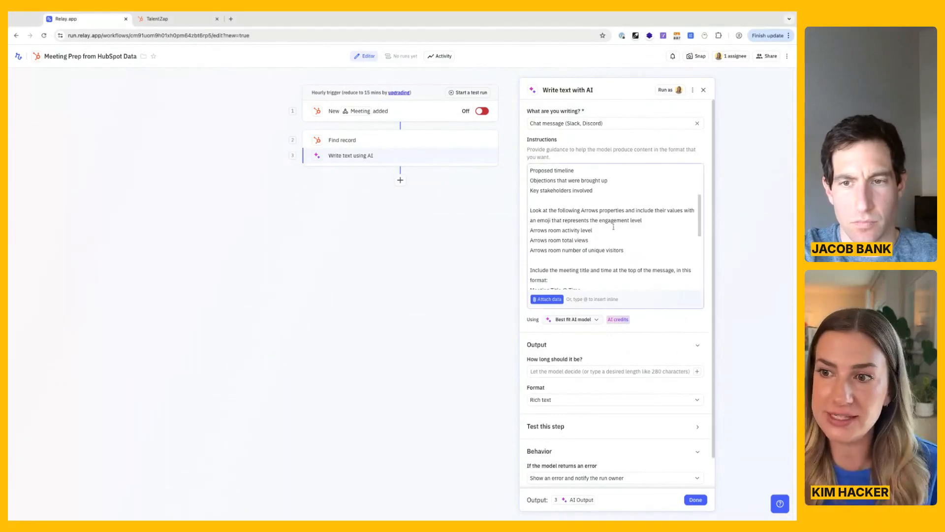
click(635, 252)
drag(634, 253, 530, 230)
mouse_move(613, 210)
mouse_down()
mouse_move(582, 208)
mouse_move(632, 210)
mouse_up()
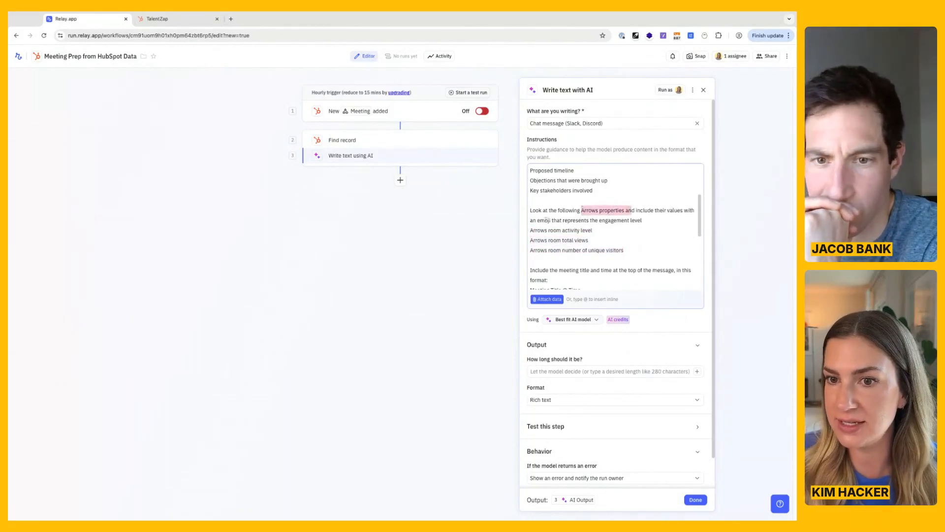
click(600, 220)
drag(623, 249, 530, 230)
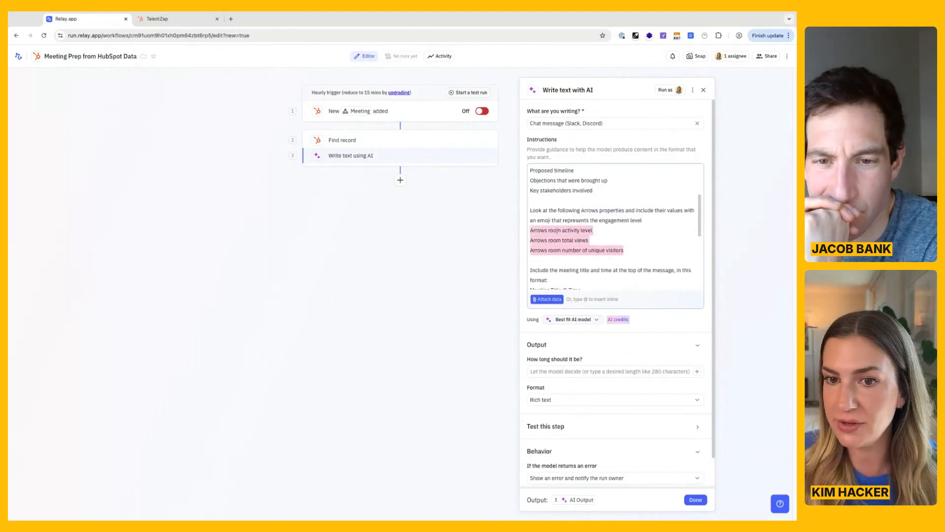
click(591, 231)
click(586, 240)
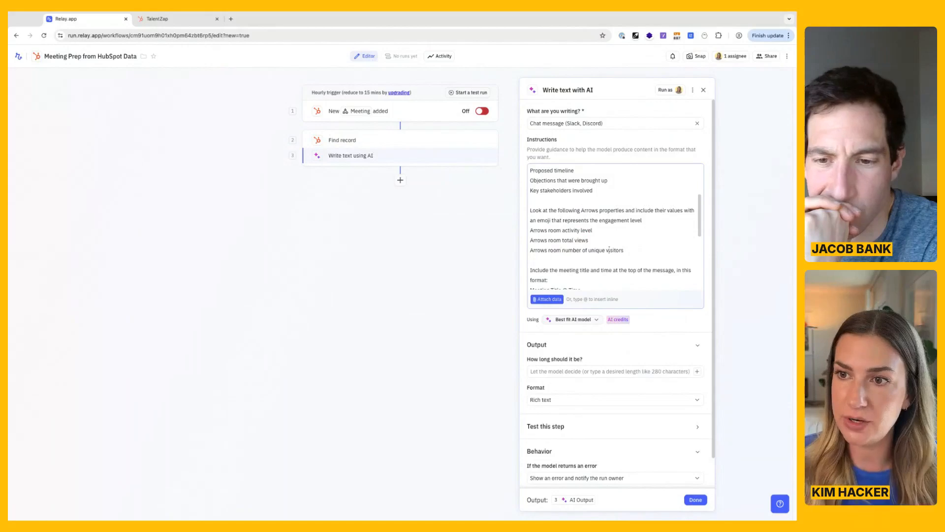
click(606, 250)
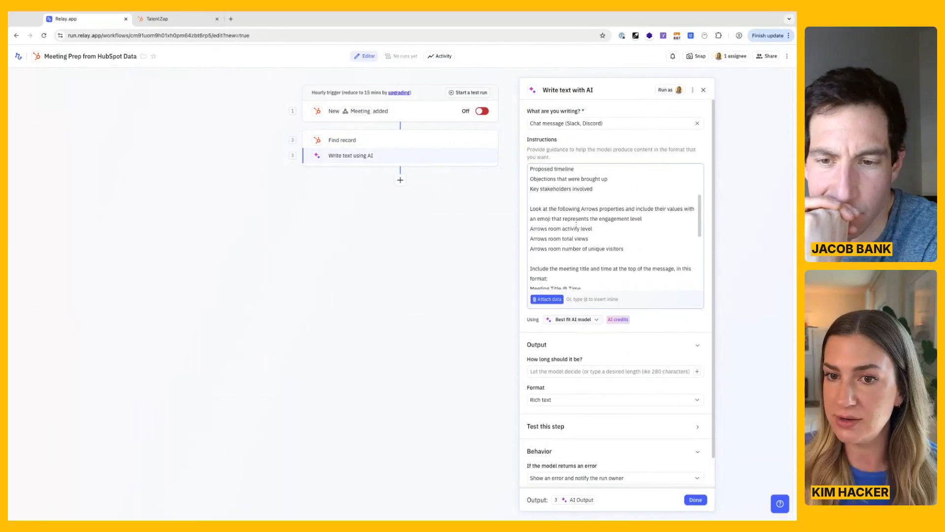
Read the rest of the AI instructions, covering the Meeting Title @ Time format, the rules, the optional coaching line and the HubSpot deal link.
scroll(578, 225, down, 1)
scroll(579, 225, down, 5)
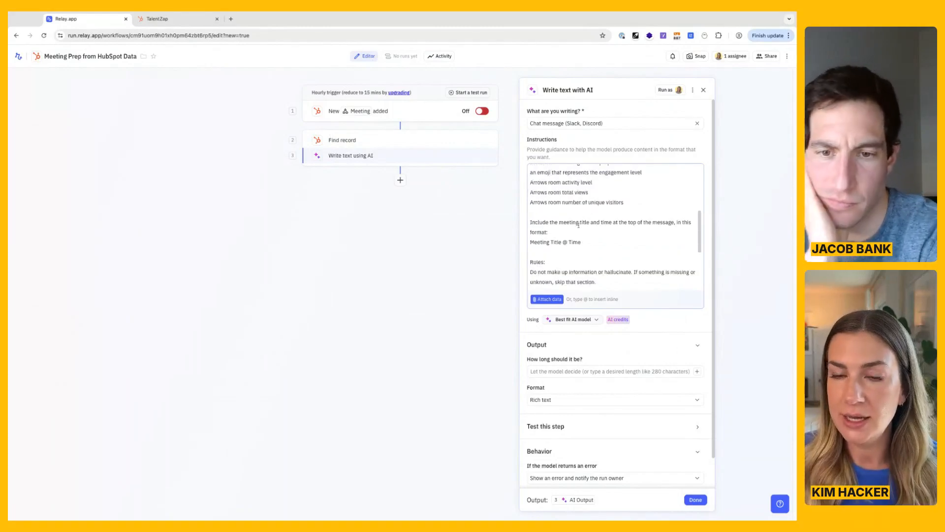
scroll(569, 218, down, 1)
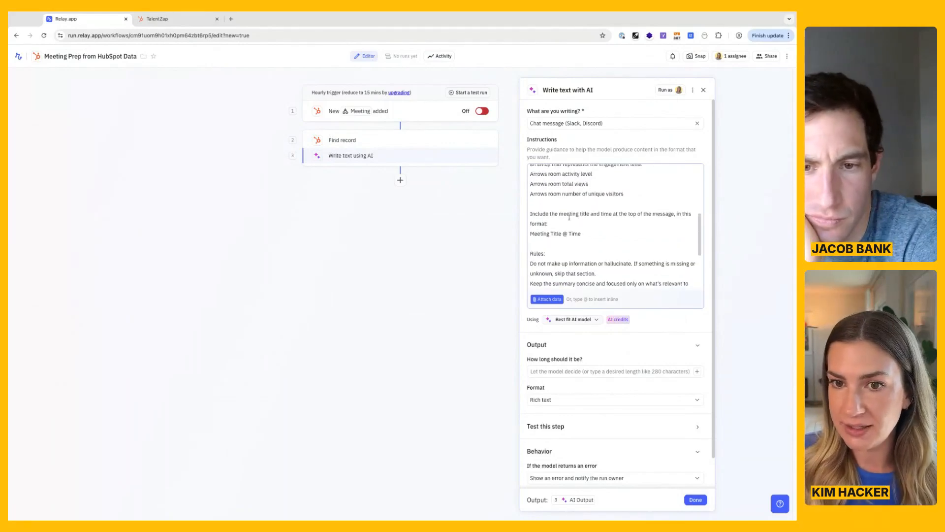
triple_click(578, 234)
click(572, 232)
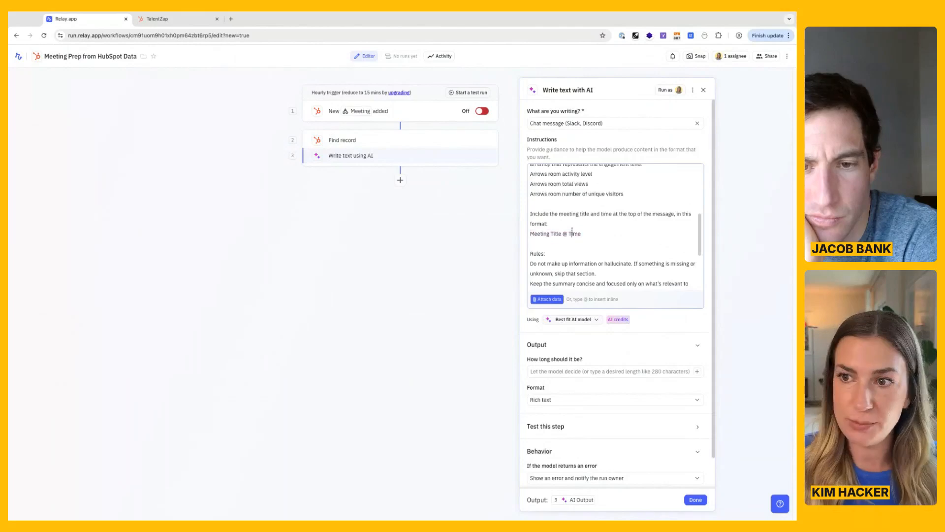
scroll(571, 230, down, 3)
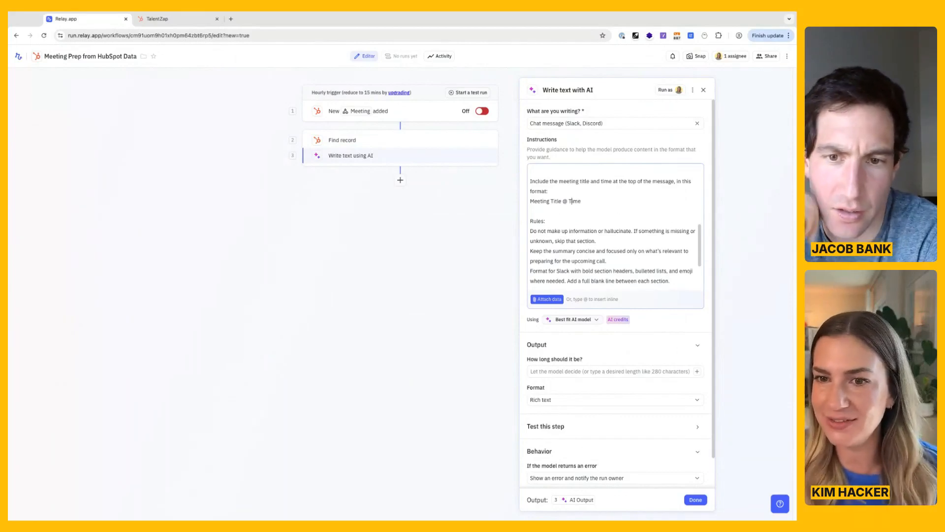
scroll(580, 231, down, 1)
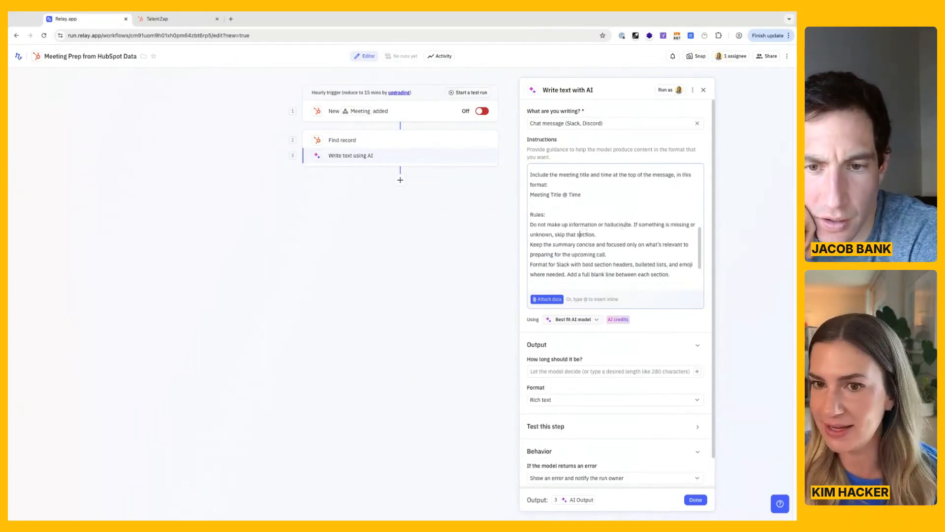
scroll(581, 232, down, 2)
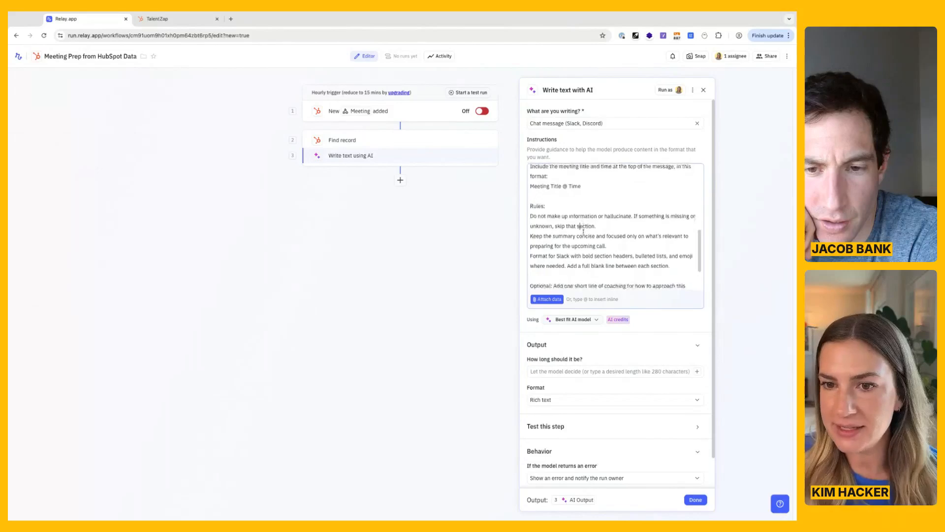
scroll(581, 225, down, 2)
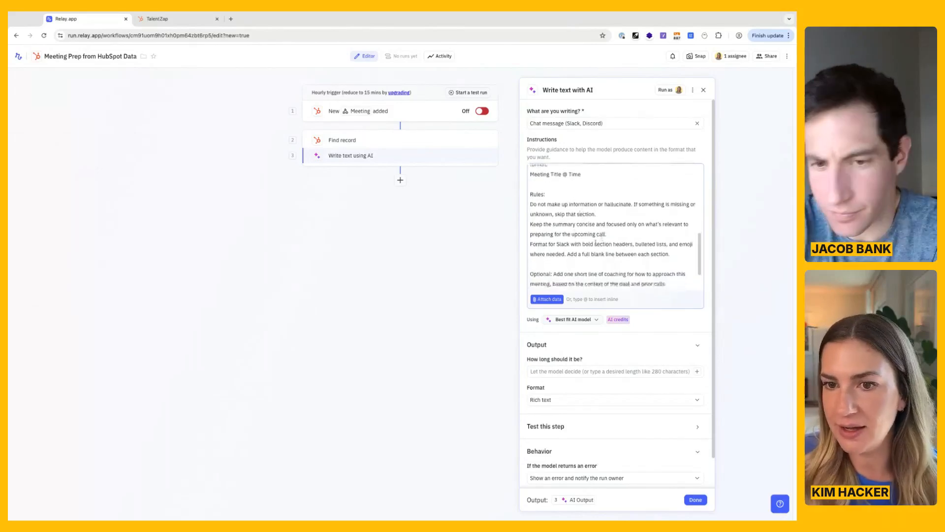
scroll(575, 250, down, 3)
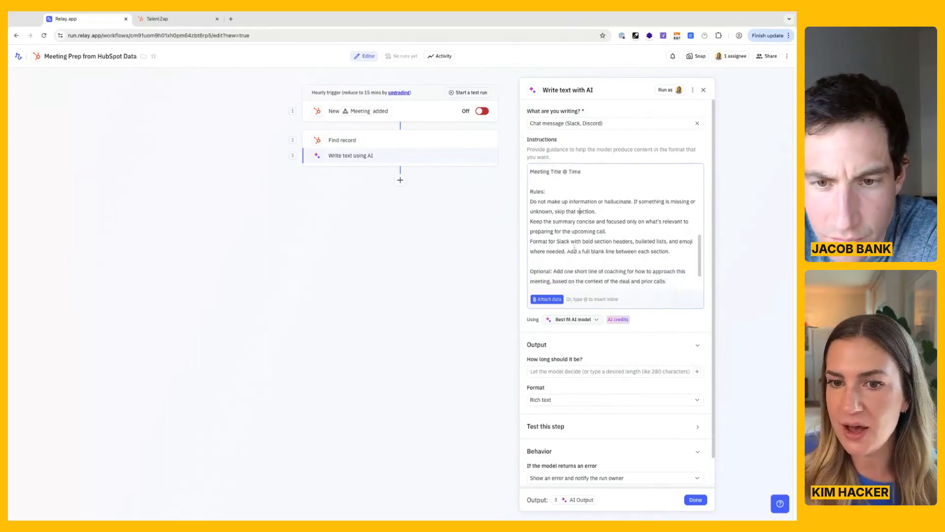
scroll(566, 247, down, 2)
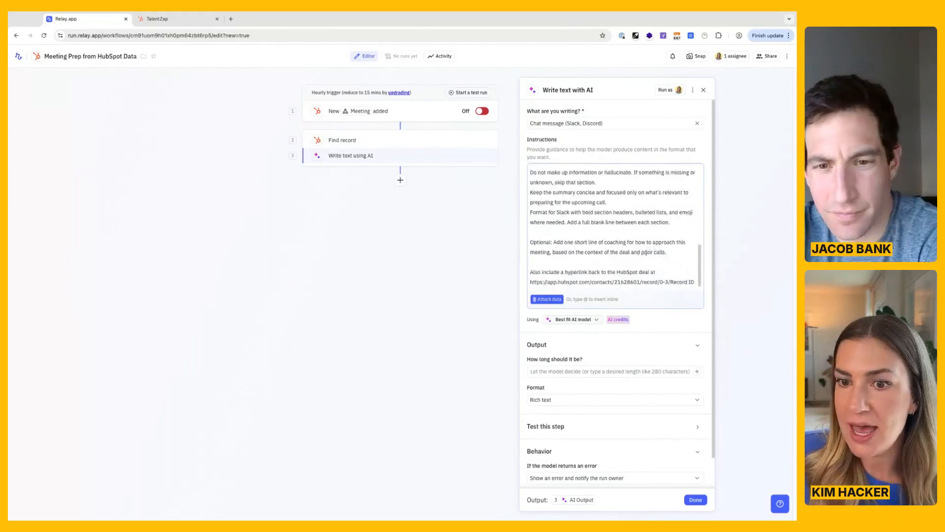
scroll(645, 252, down, 1)
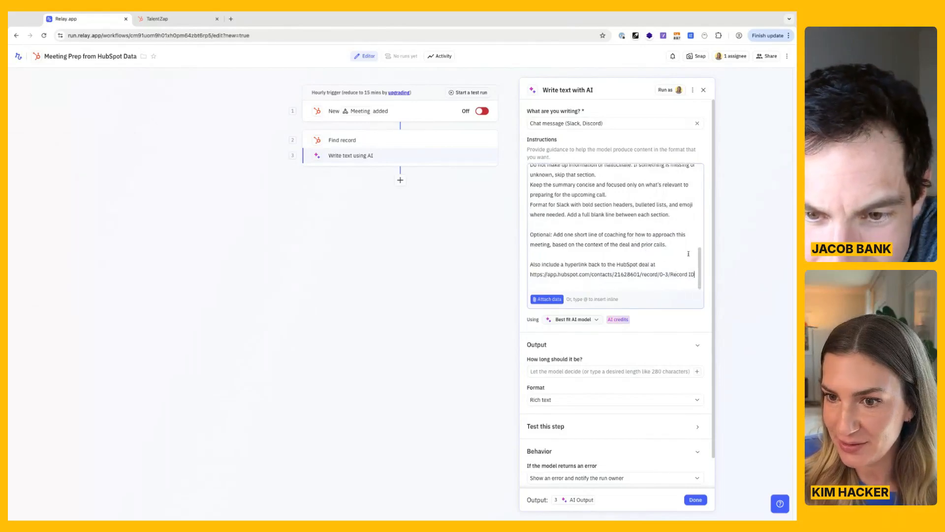
Replace the "Record ID" placeholder at the end of the HubSpot deal link with an inline data reference prompt.
key(shift+Left)
key(shift+Left)
key(shift+Left)
key(shift+Left)
key(shift+Left)
key(shift+Left)
key(shift+Left)
key(shift+Left)
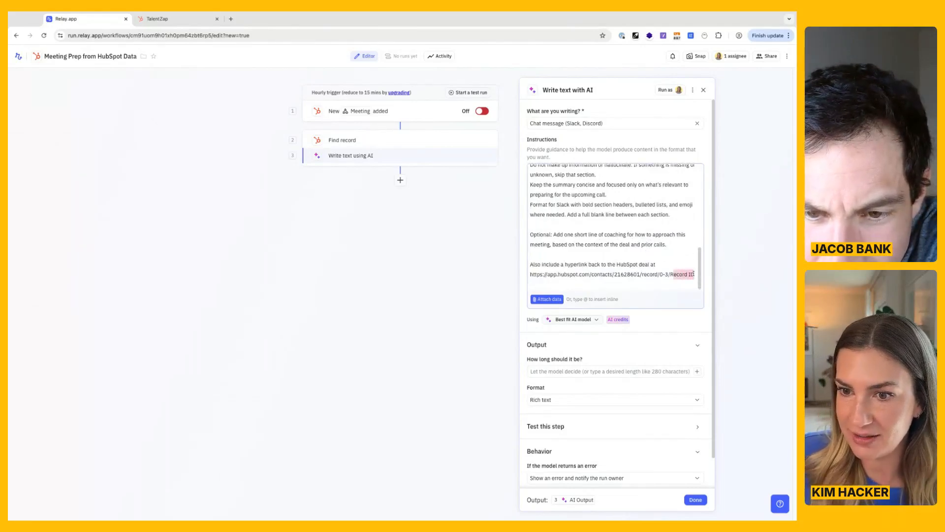
key(shift+Left)
key(BackSpace)
text(@)
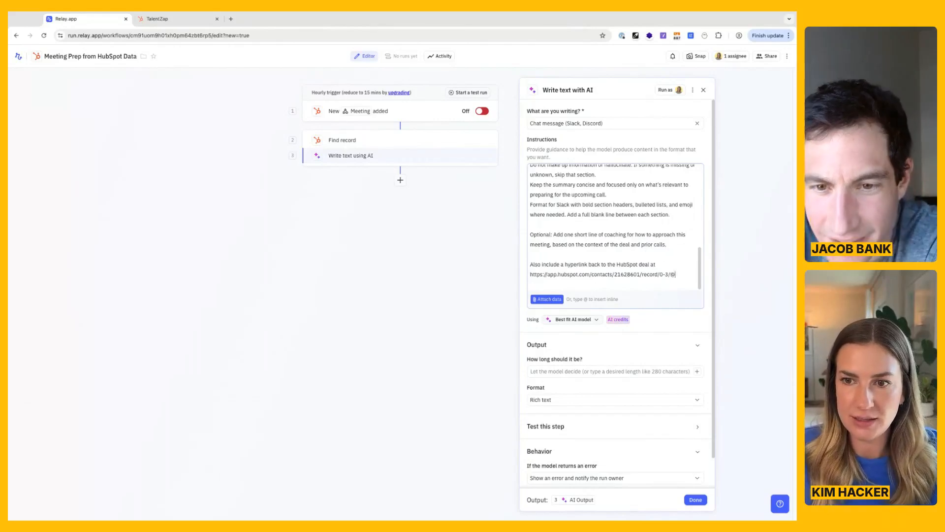
key(BackSpace)
text(@)
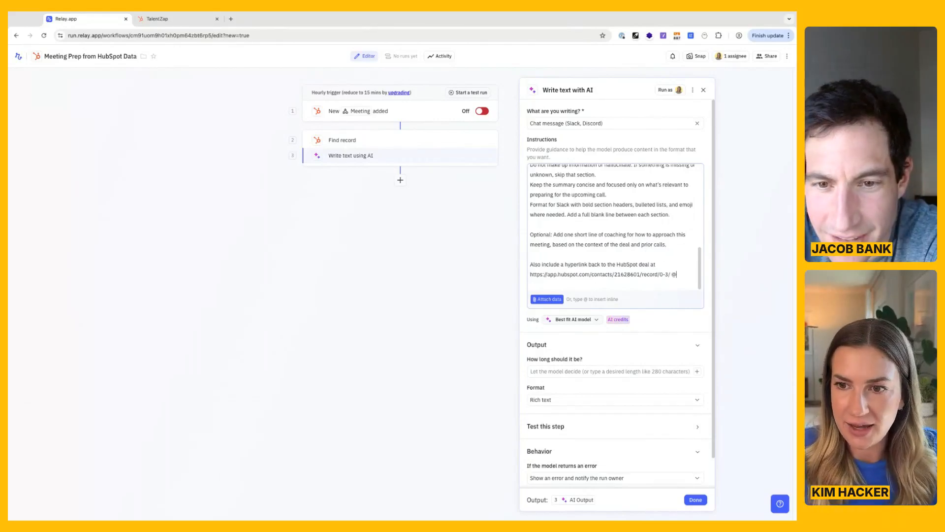
click(692, 293)
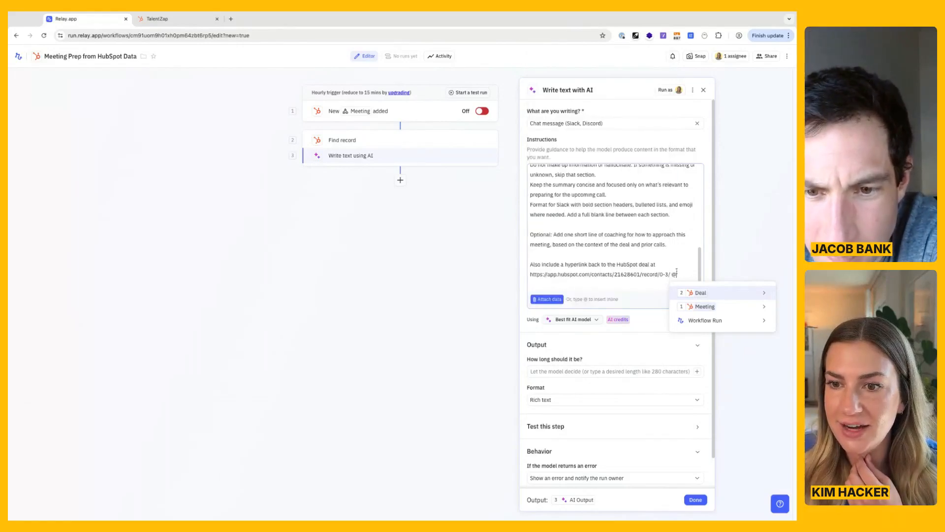
Insert the Deal's Record URL field as the inline reference in the hyperlink instruction.
mouse_move(699, 292)
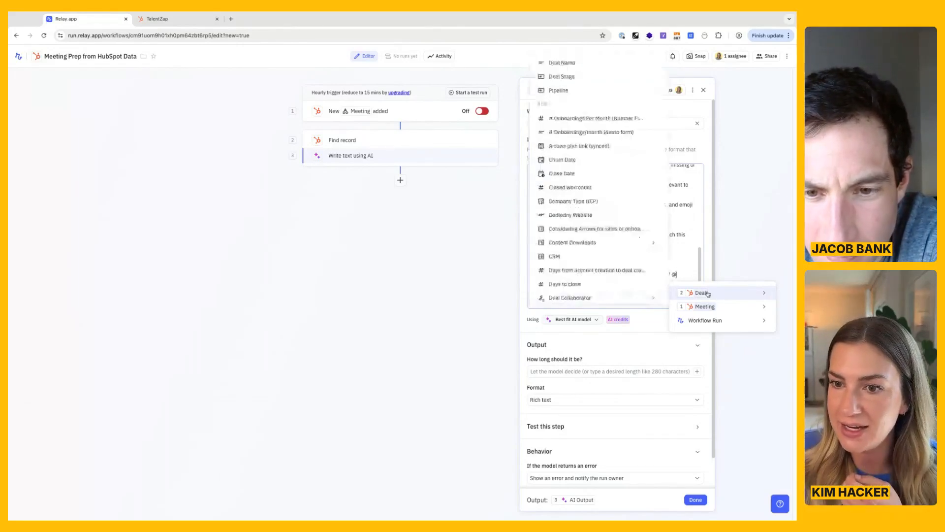
scroll(607, 274, down, 15)
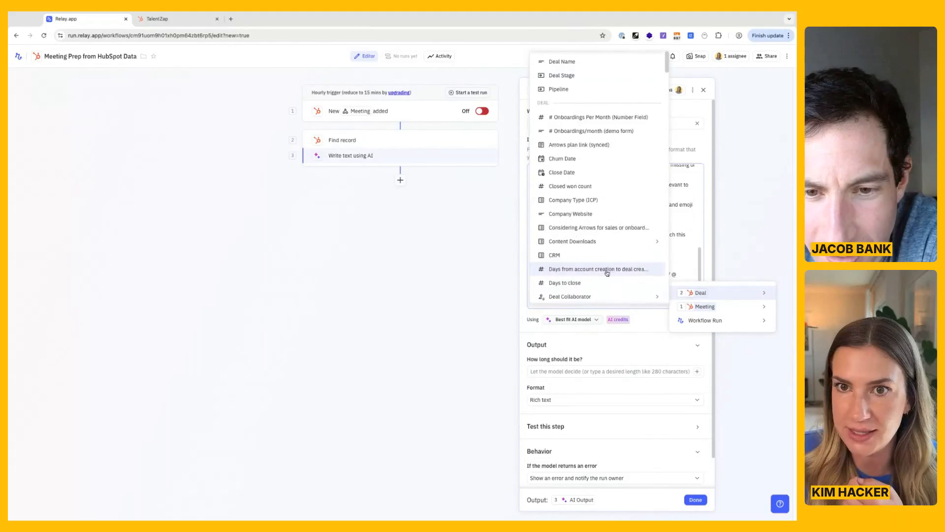
scroll(607, 273, down, 8)
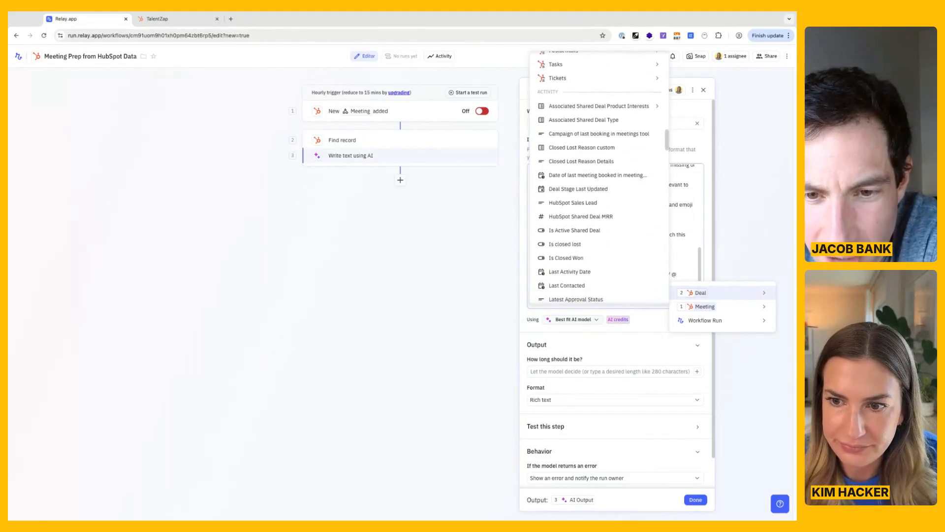
scroll(607, 274, down, 1)
scroll(607, 274, up, 1)
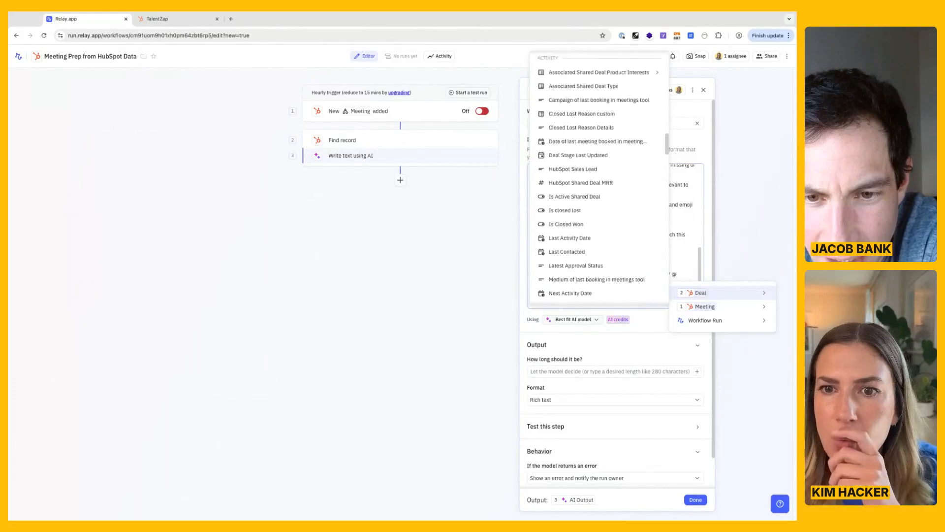
scroll(603, 218, down, 1)
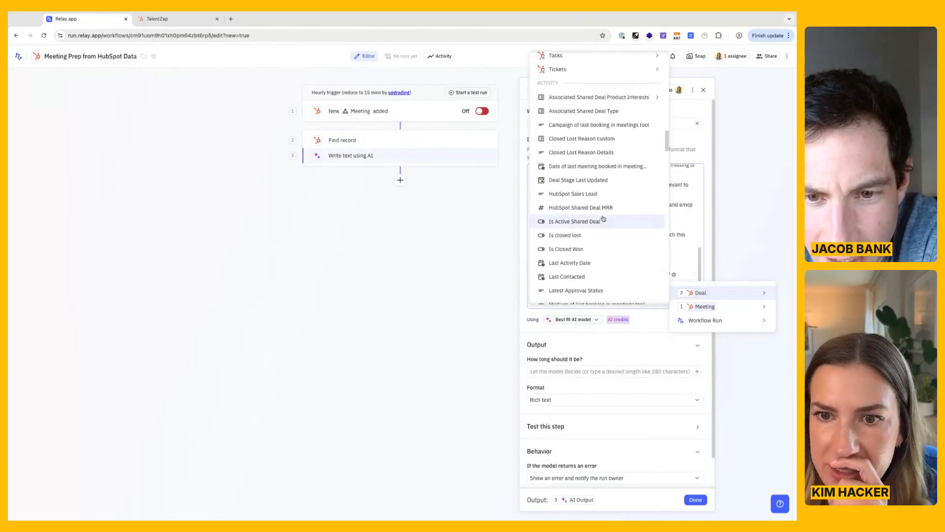
scroll(604, 218, down, 15)
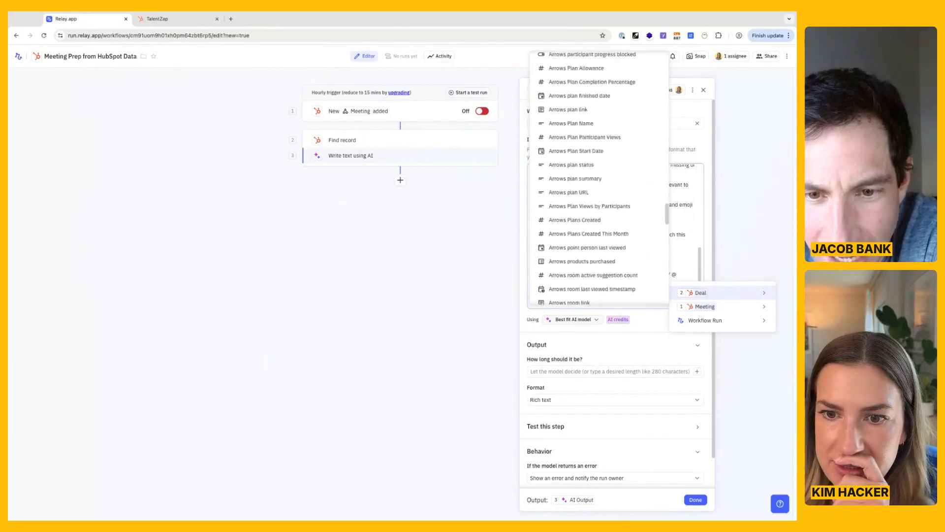
scroll(598, 180, down, 15)
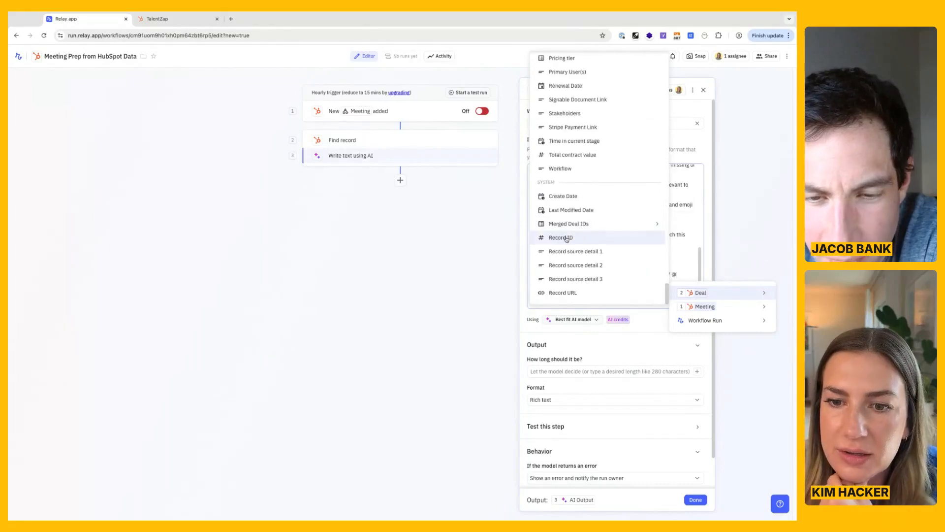
click(562, 292)
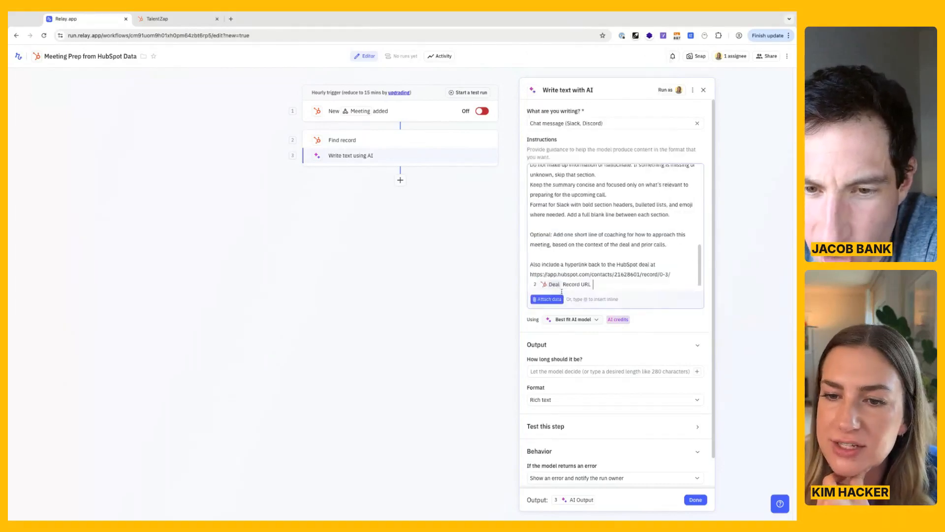
Delete the hard-coded HubSpot address in front of the Deal Record URL reference.
key(shift+alt+Left)
key(shift+alt+Left)
key(shift+alt+Left)
key(shift+alt+Left)
key(shift+alt+Left)
key(shift+alt+Left)
key(shift+alt+Left)
key(shift+alt+Left)
key(shift+alt+Left)
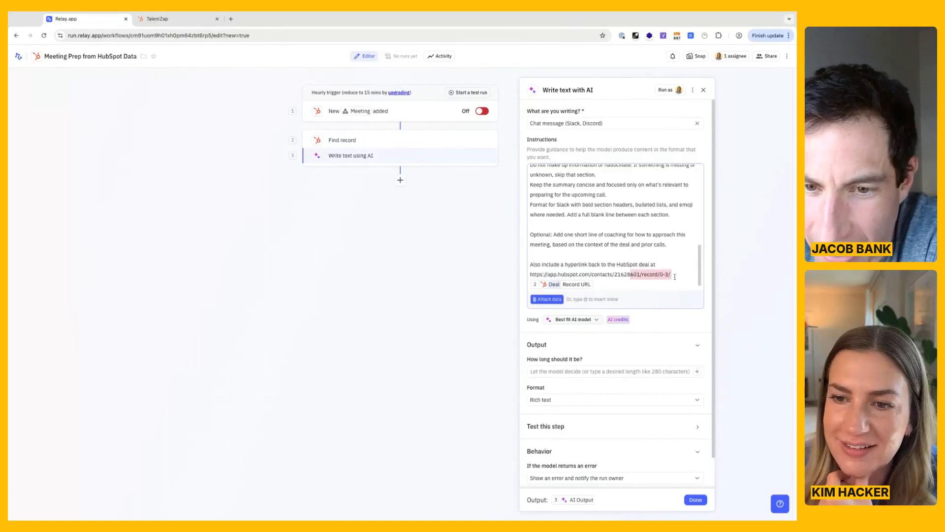
key(BackSpace)
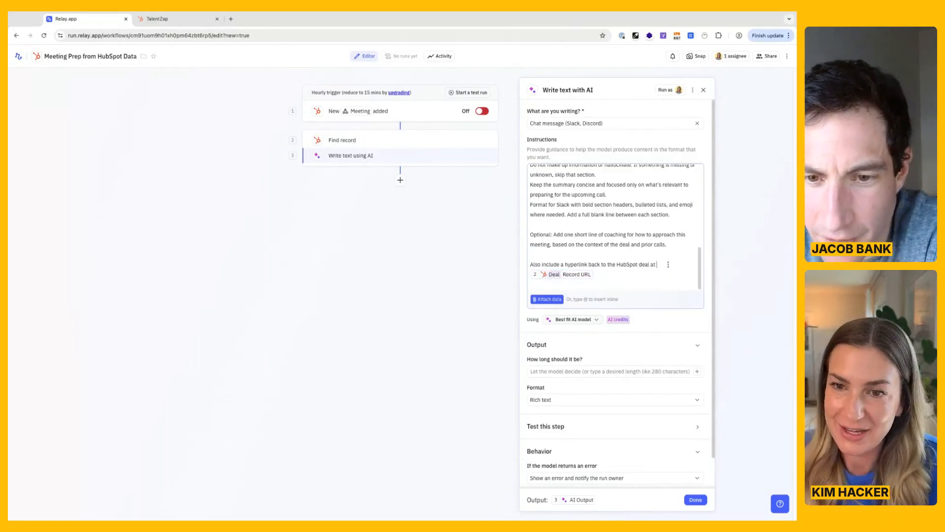
scroll(668, 262, down, 1)
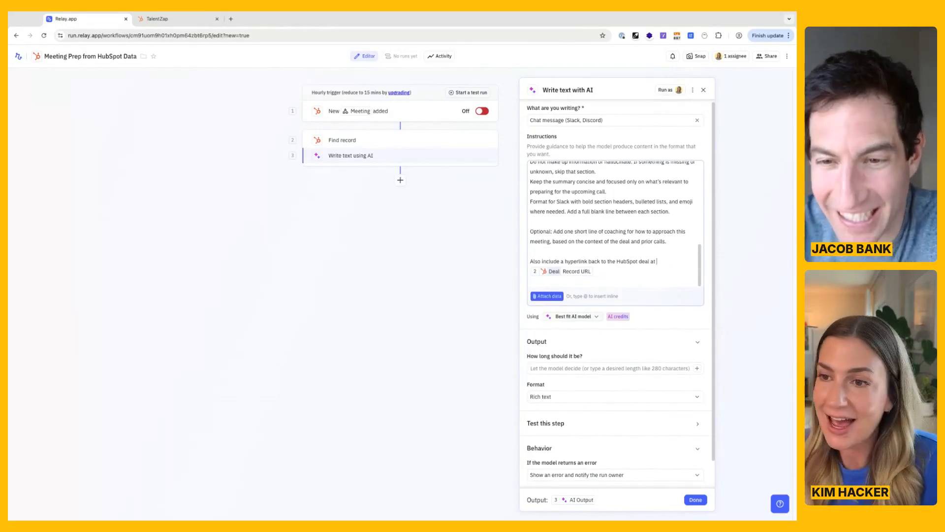
click(639, 225)
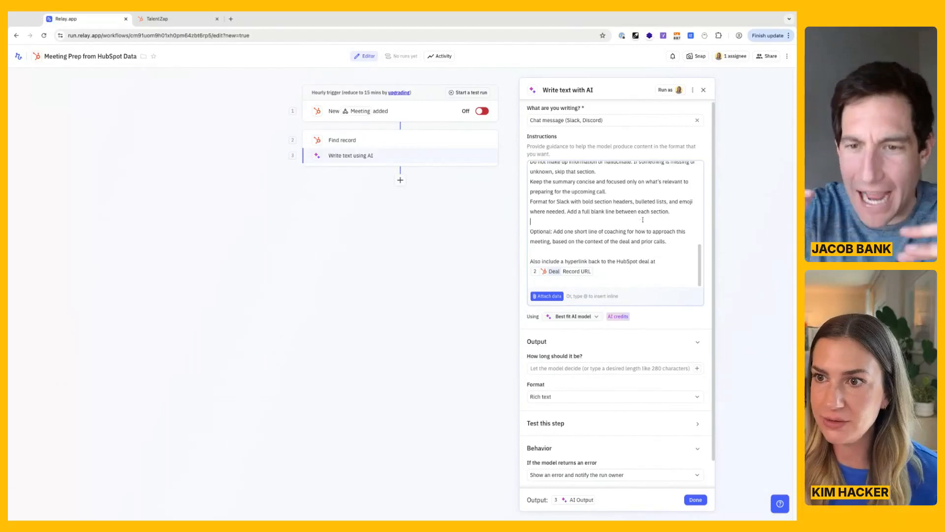
click(792, 201)
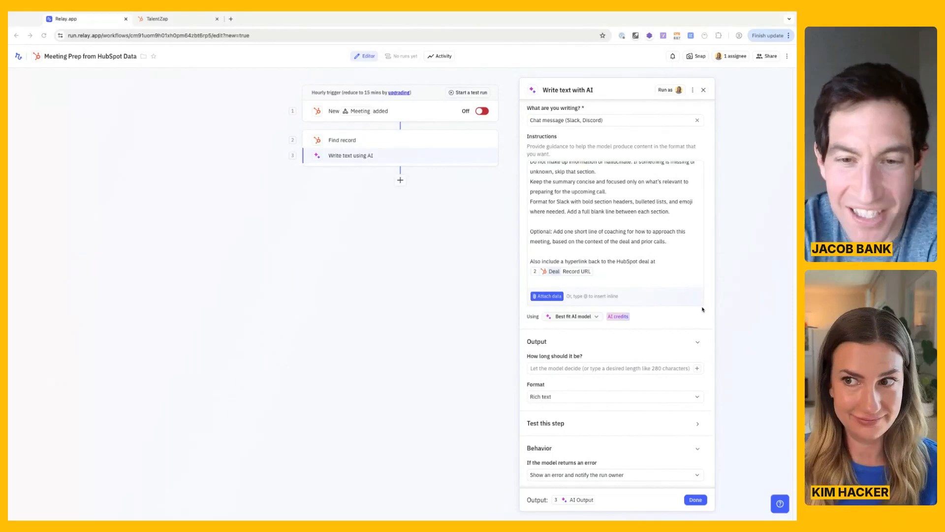
Attach the entire Deal record from step 2 as data for the AI instructions.
click(607, 255)
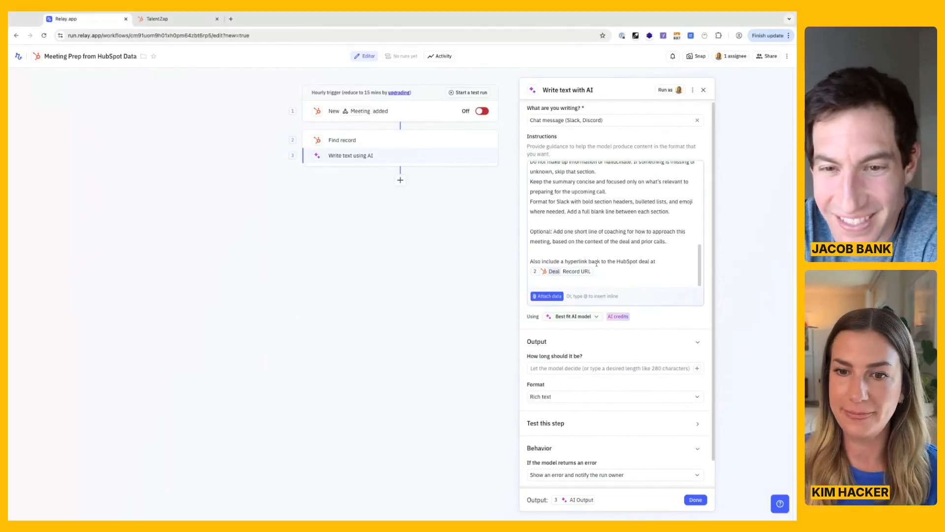
click(551, 297)
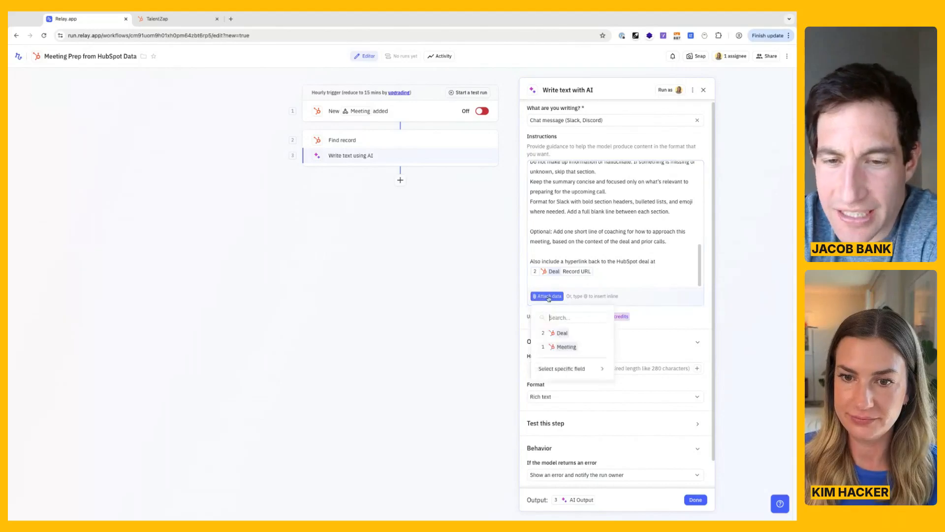
click(581, 333)
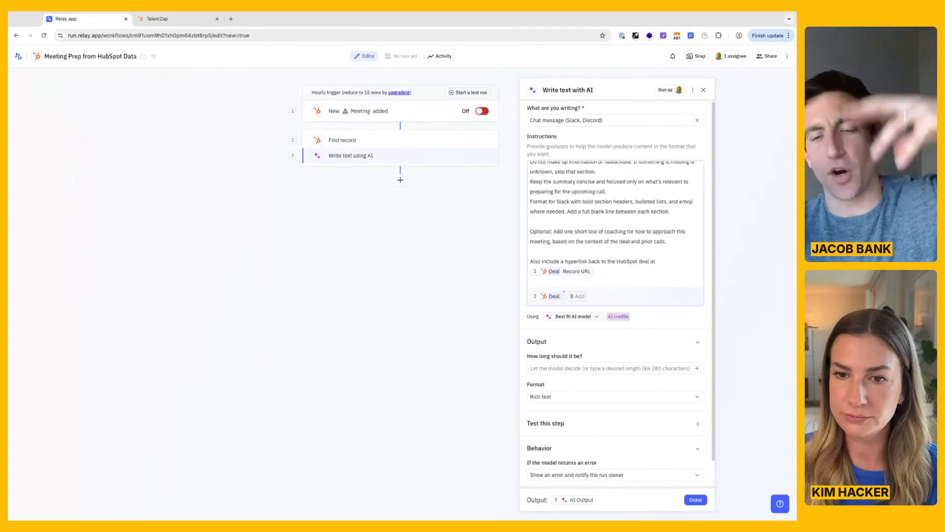
mouse_move(534, 295)
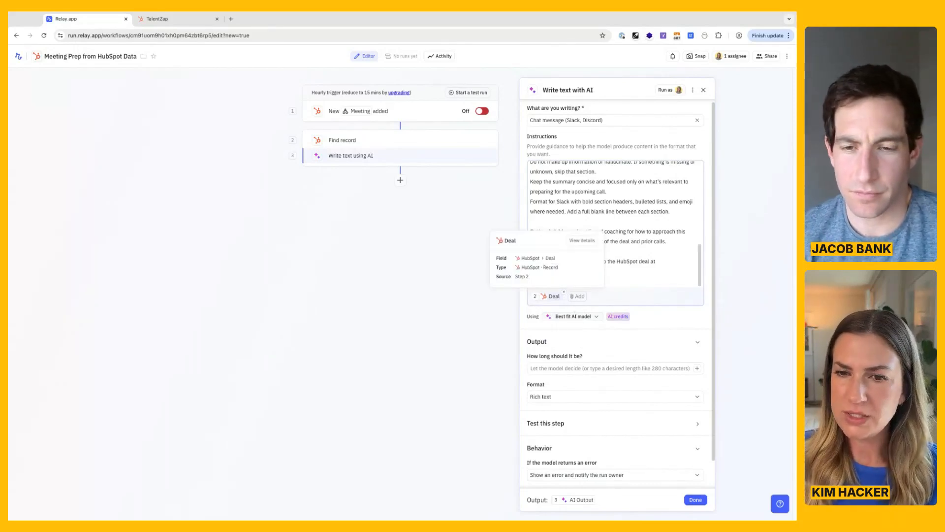
click(575, 296)
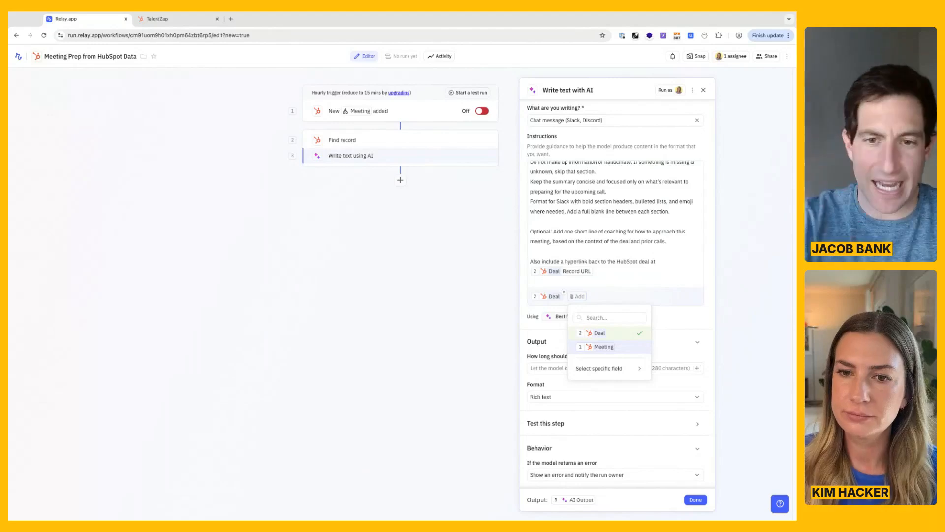
click(688, 321)
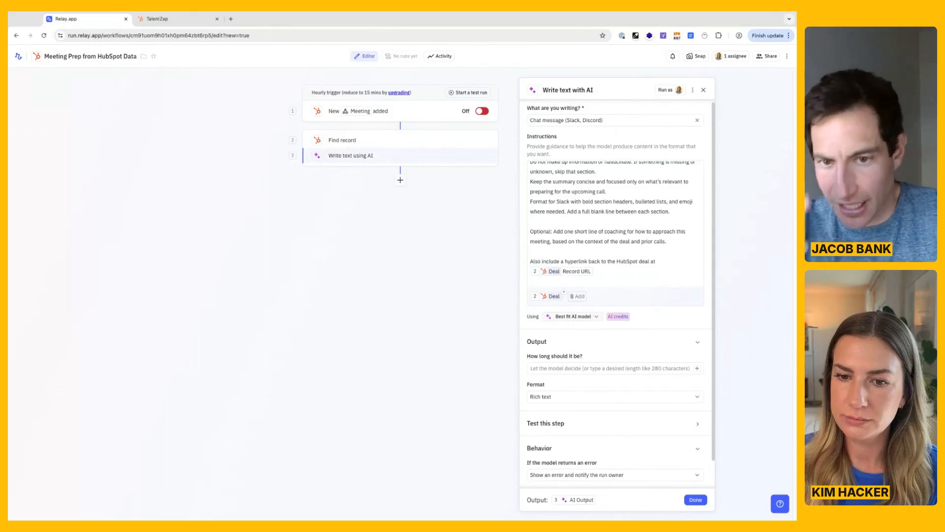
scroll(615, 296, down, 1)
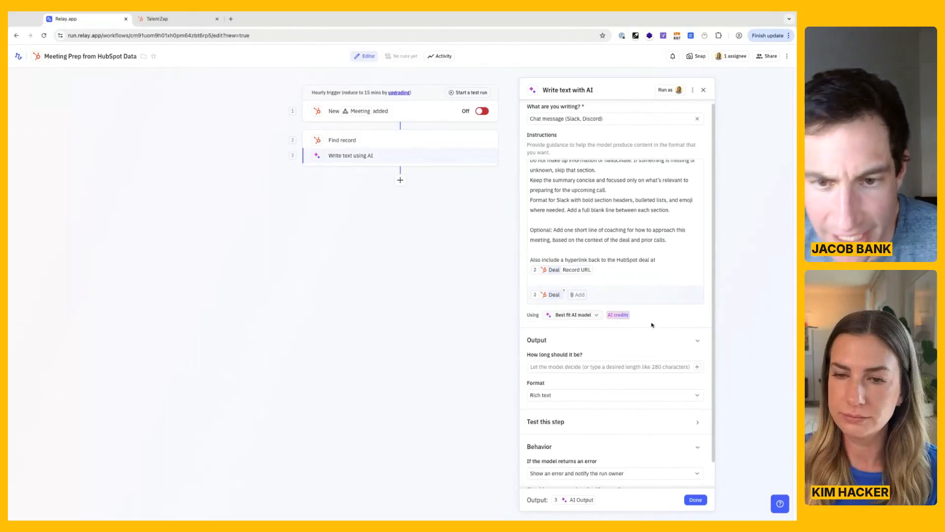
Attach the Note body combined from all of the Deal's associated Notes as additional data for the AI instructions.
click(577, 295)
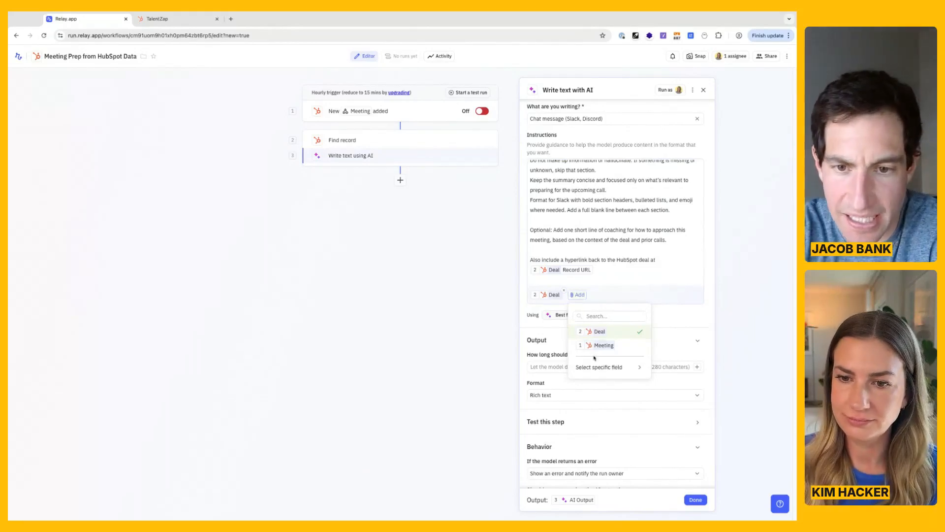
mouse_move(598, 369)
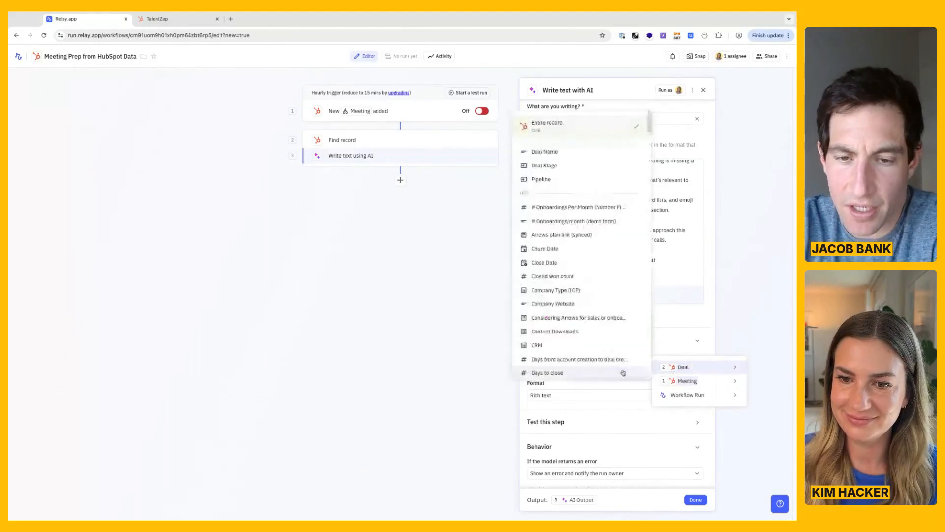
mouse_move(645, 366)
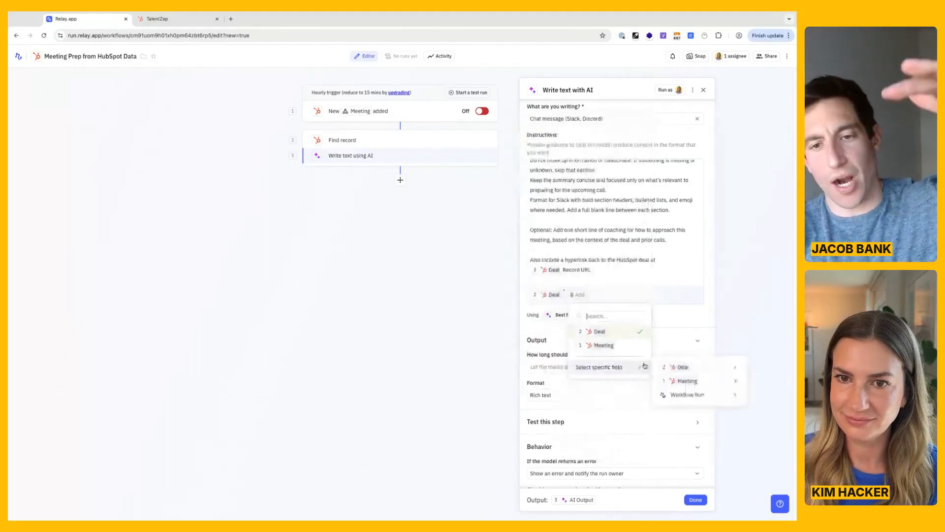
mouse_move(682, 367)
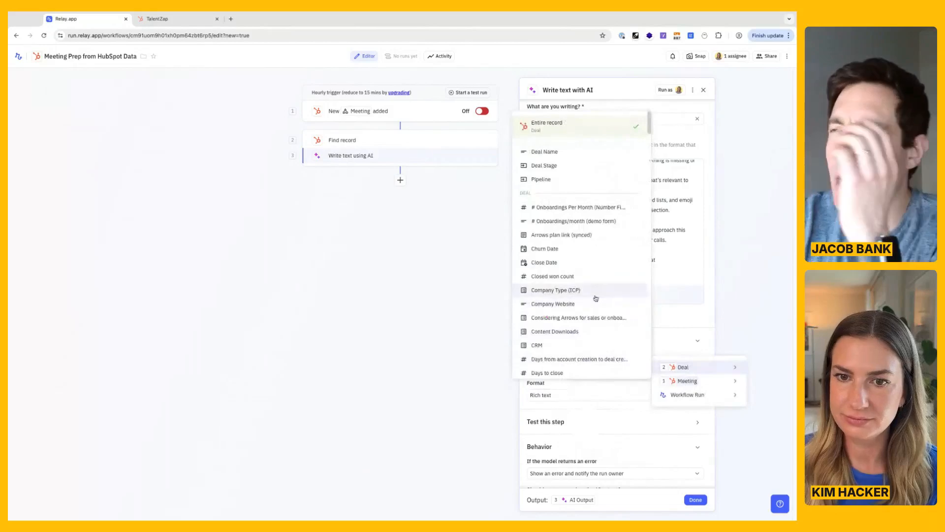
scroll(596, 298, down, 1)
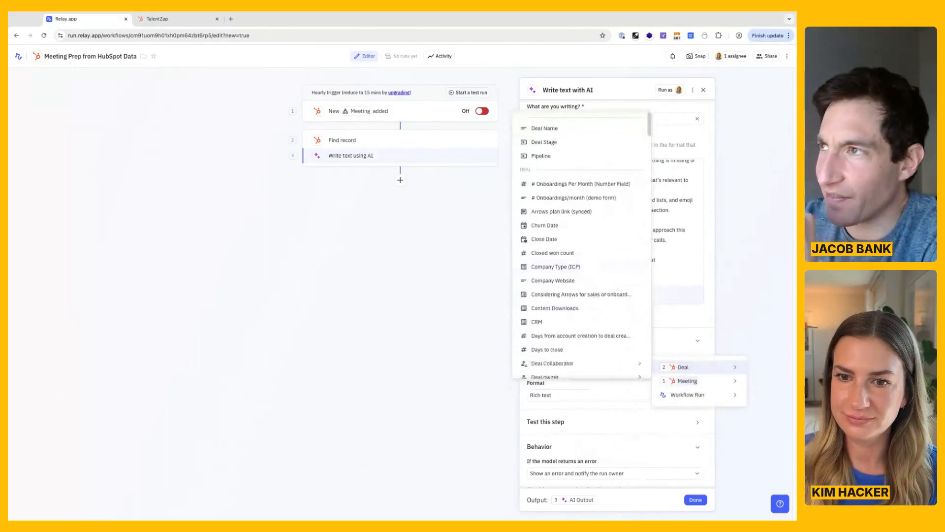
scroll(595, 294, down, 1)
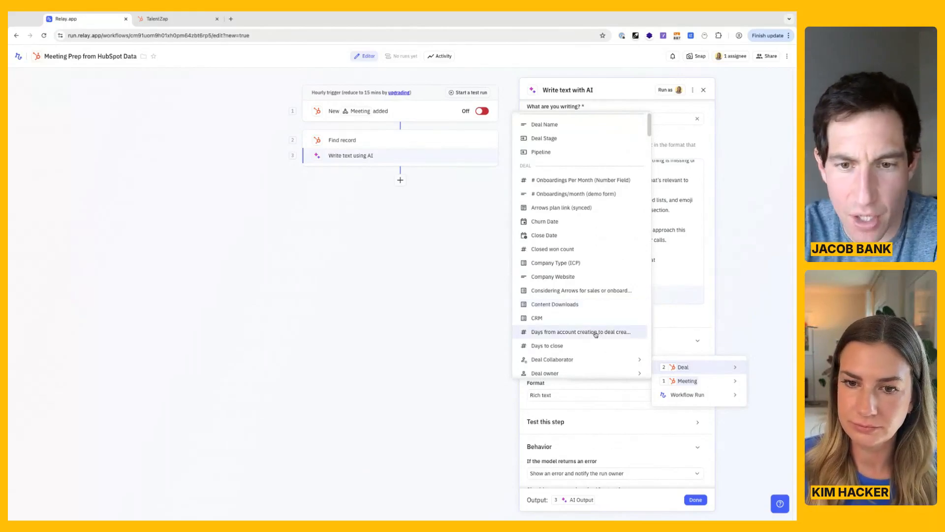
scroll(595, 332, down, 6)
scroll(595, 332, down, 10)
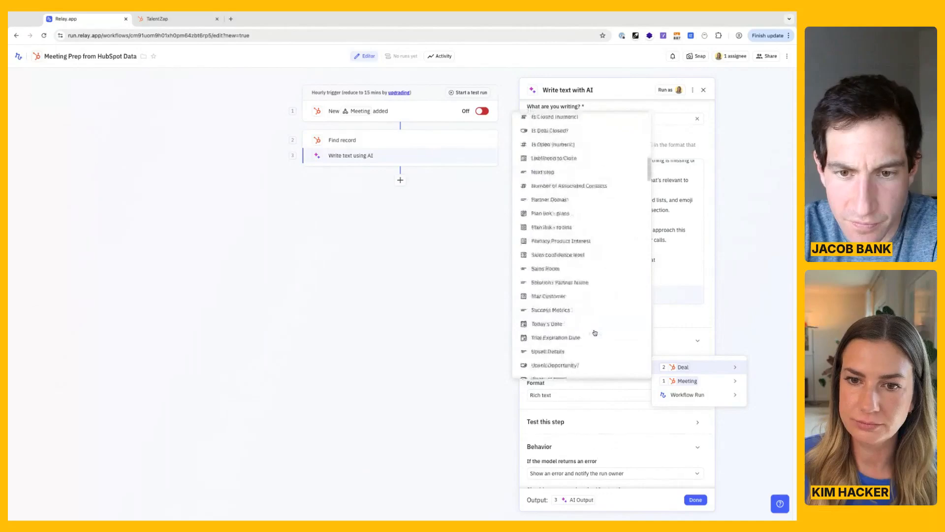
mouse_move(597, 281)
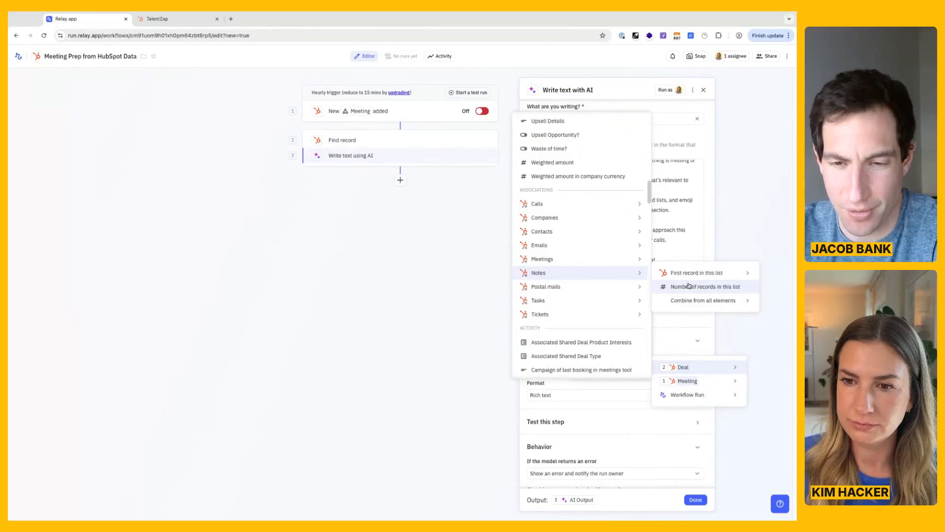
mouse_move(688, 302)
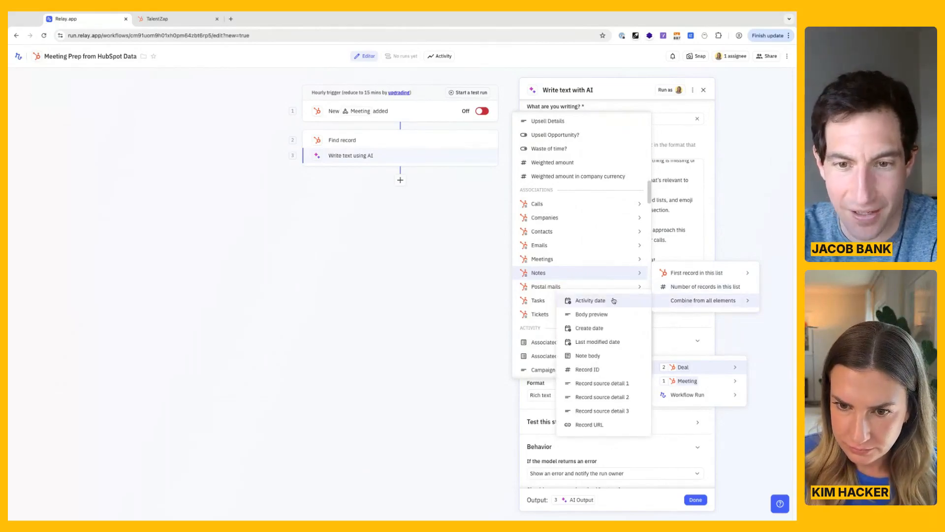
click(601, 358)
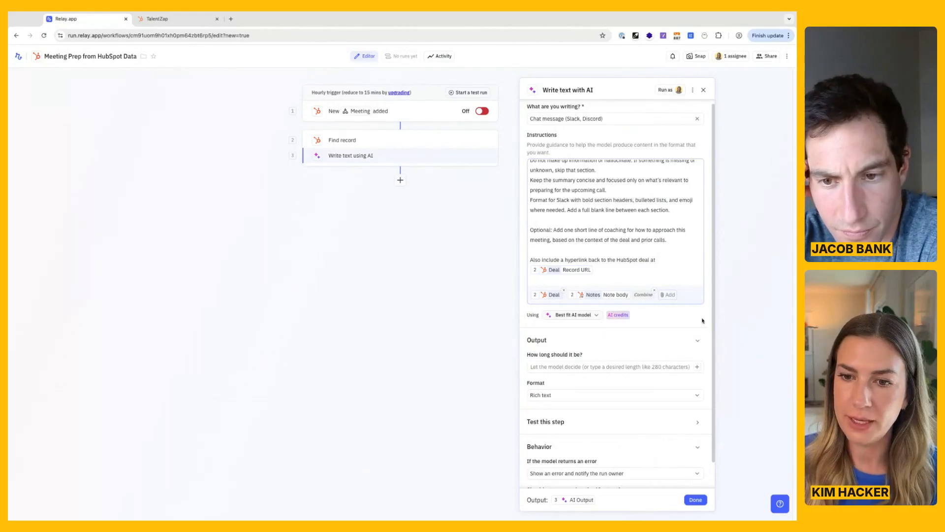
scroll(682, 322, down, 1)
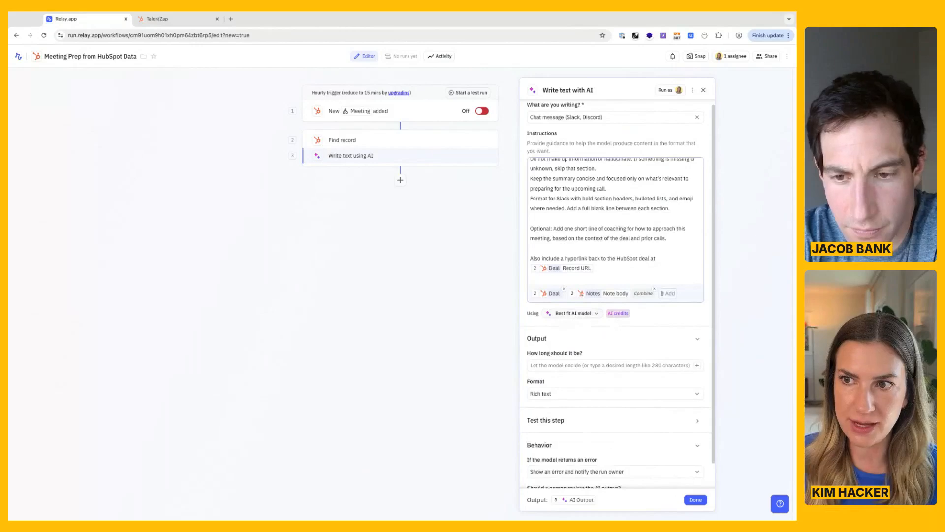
Review the AI writing step's available model providers, instruction text, and output and behavior settings.
click(573, 313)
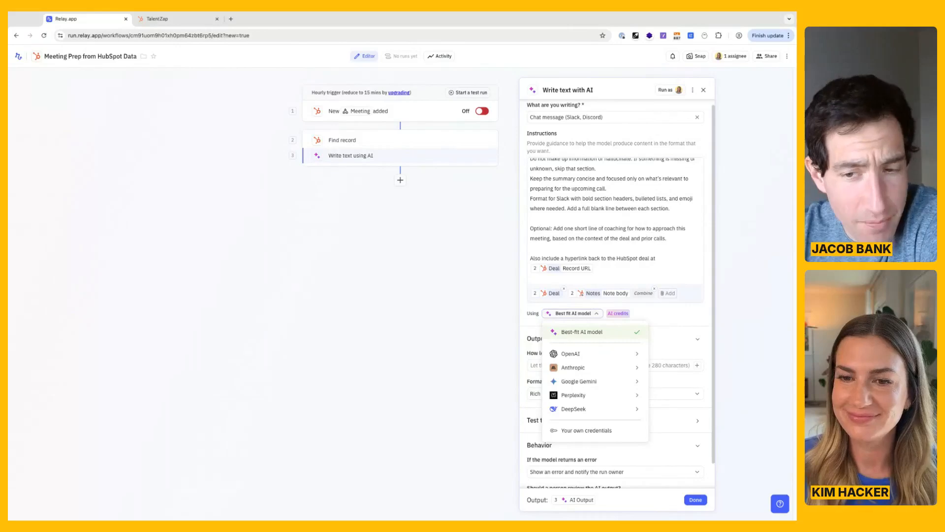
key(Escape)
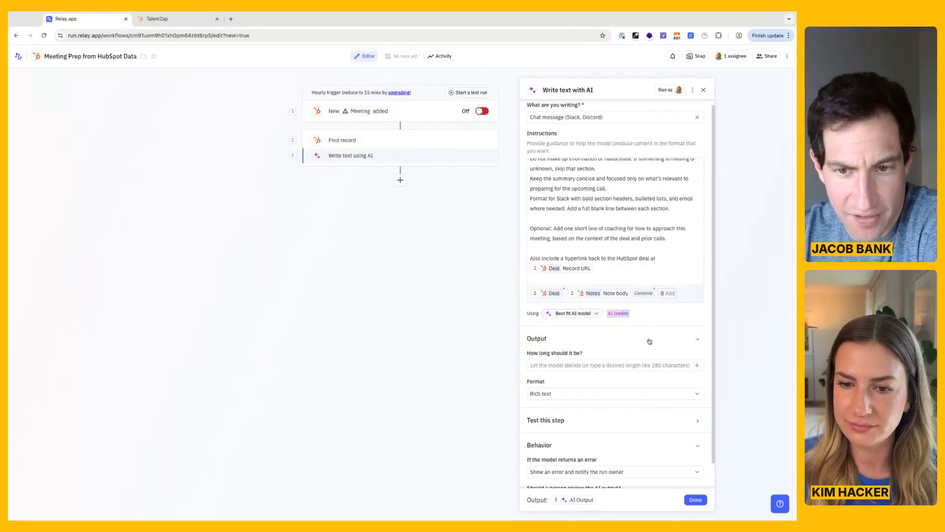
scroll(650, 342, down, 1)
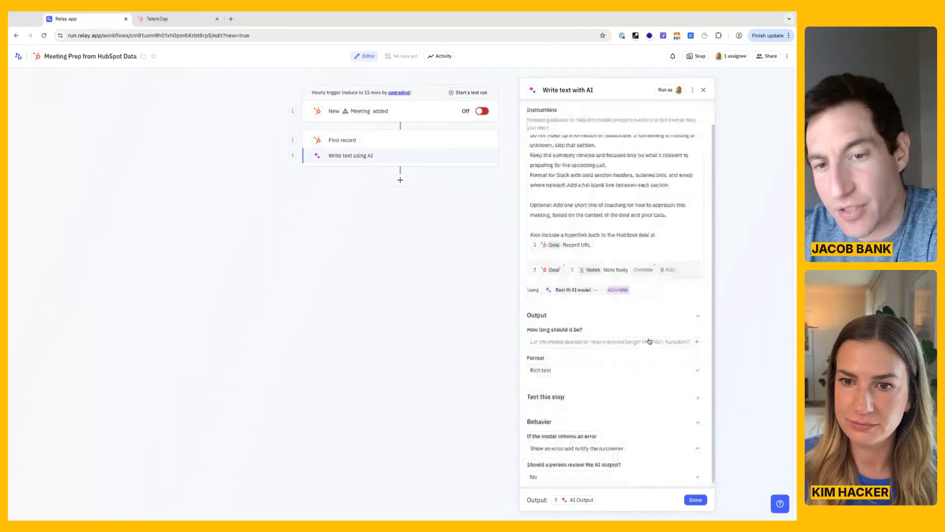
scroll(649, 341, down, 1)
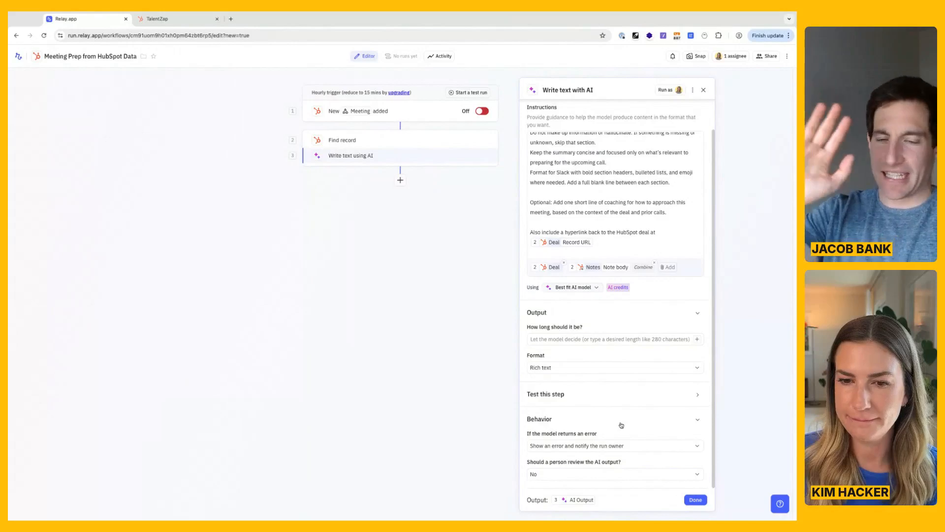
scroll(624, 327, up, 1)
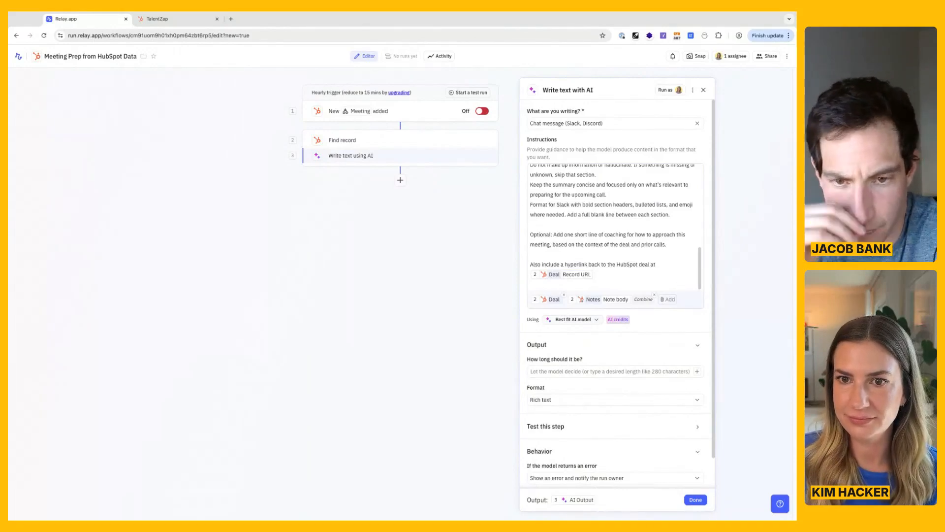
scroll(615, 226, up, 1)
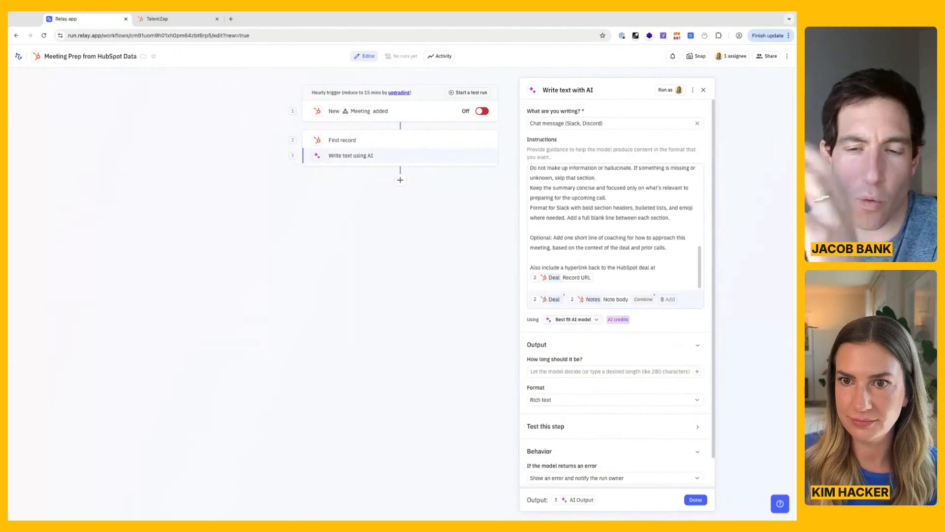
scroll(613, 226, up, 5)
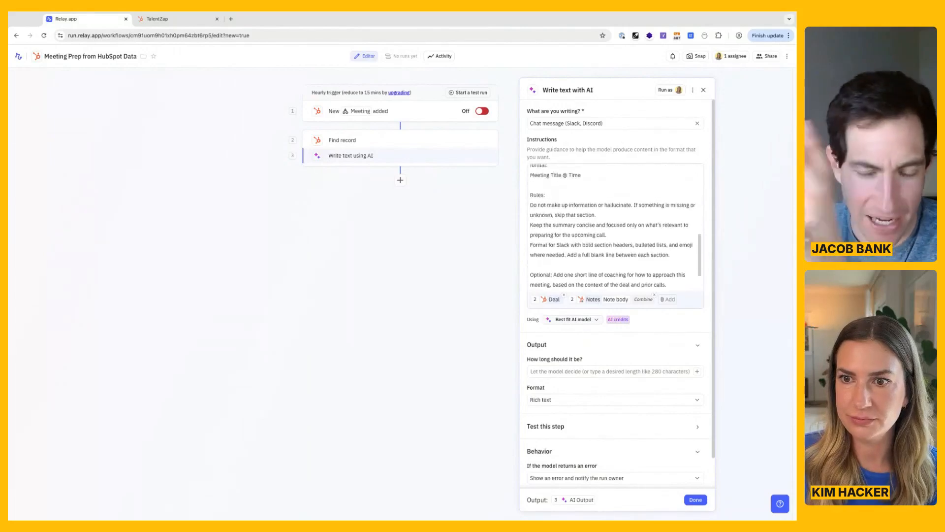
scroll(613, 226, up, 3)
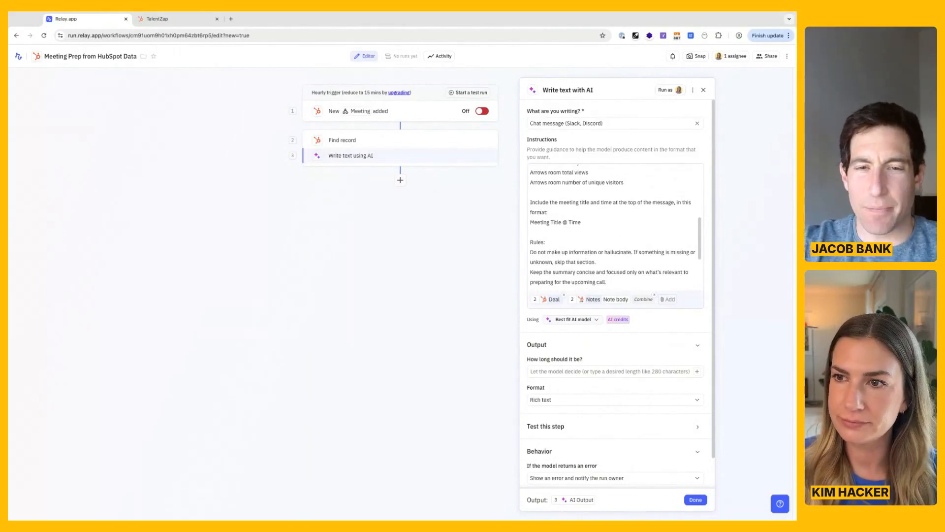
scroll(612, 226, down, 1)
scroll(611, 227, down, 5)
click(572, 288)
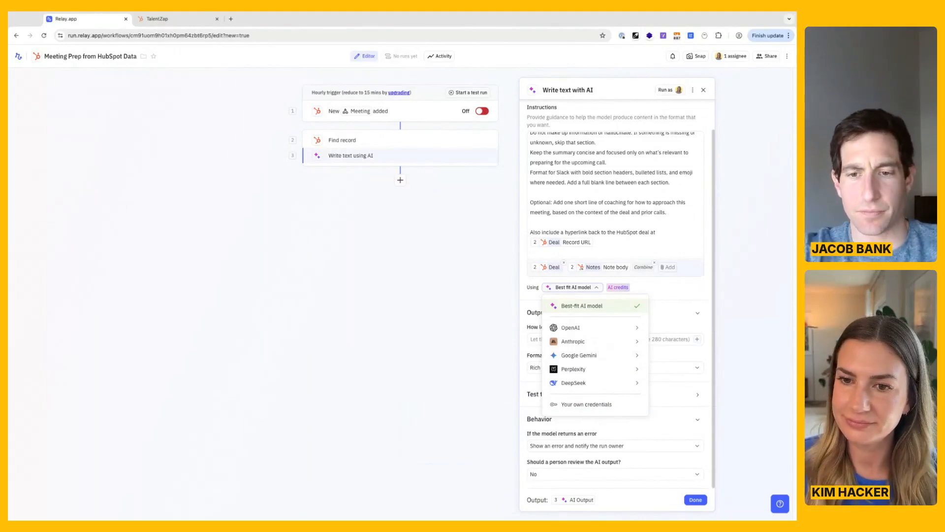
click(685, 295)
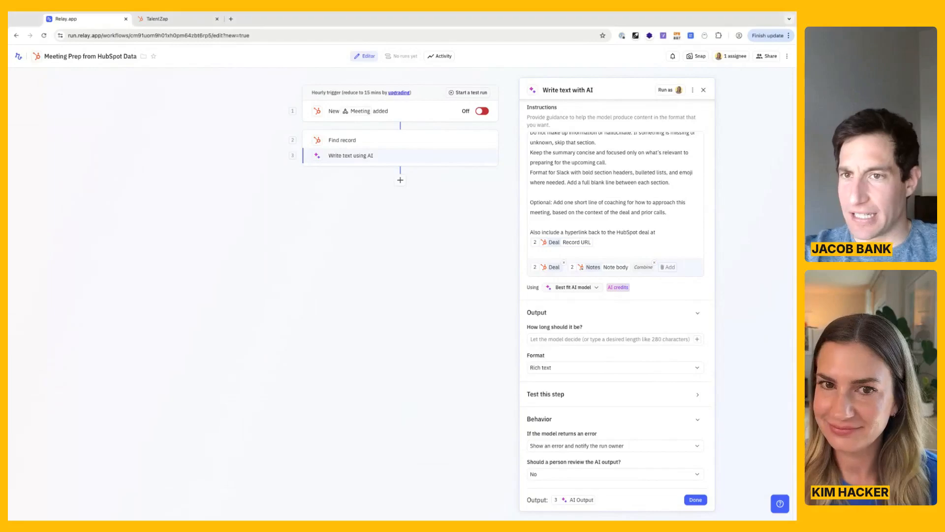
Finish configuring the AI writing step and add a Slack Send message step at the end of the workflow.
click(696, 500)
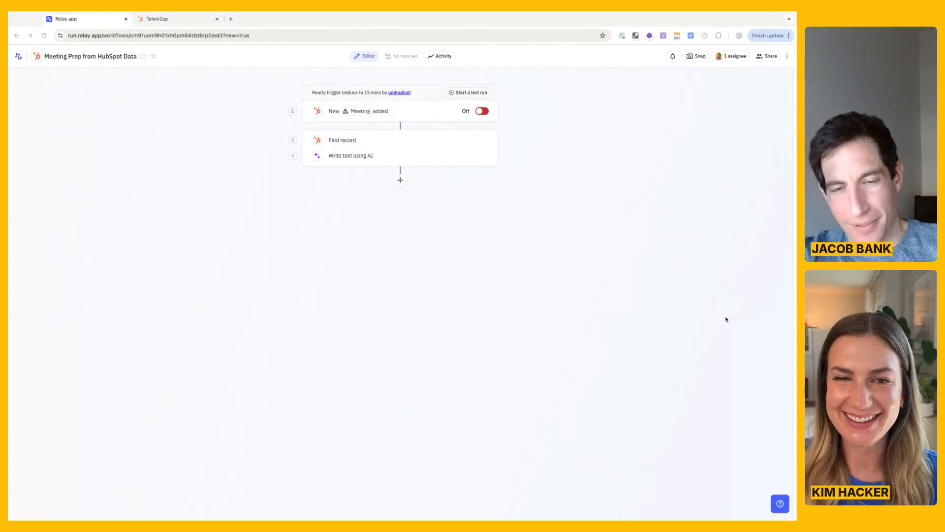
click(443, 317)
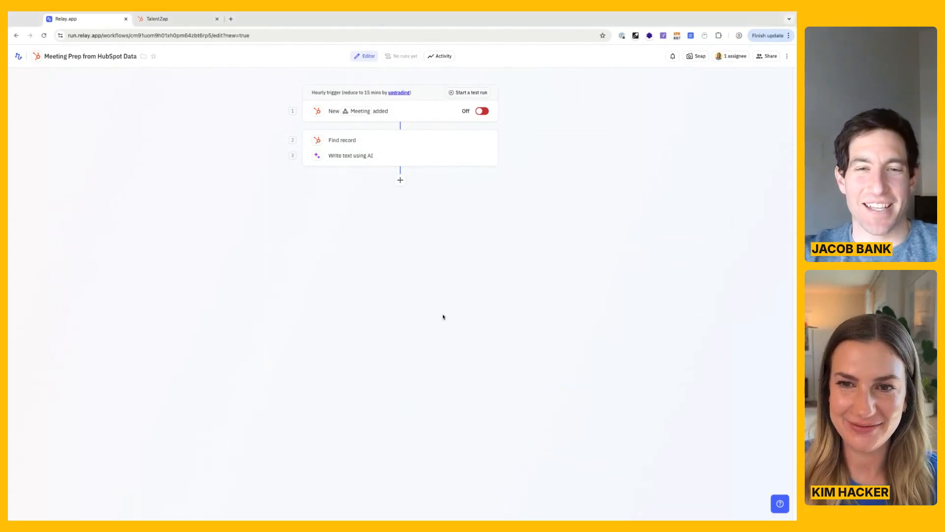
click(399, 181)
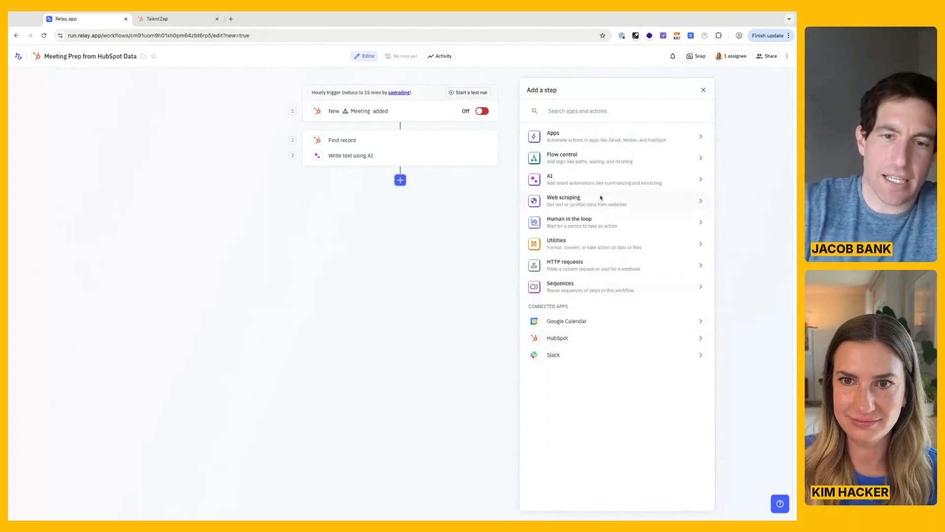
click(599, 113)
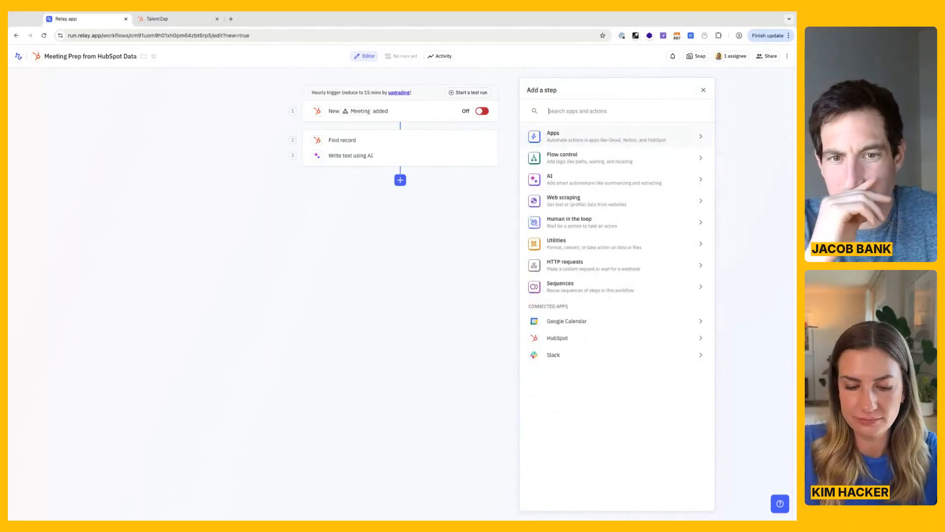
text(slack)
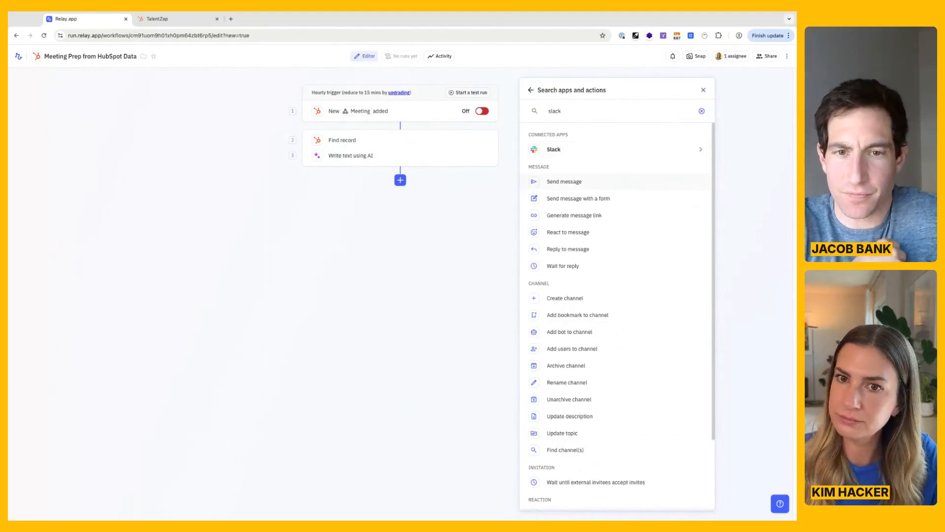
click(564, 181)
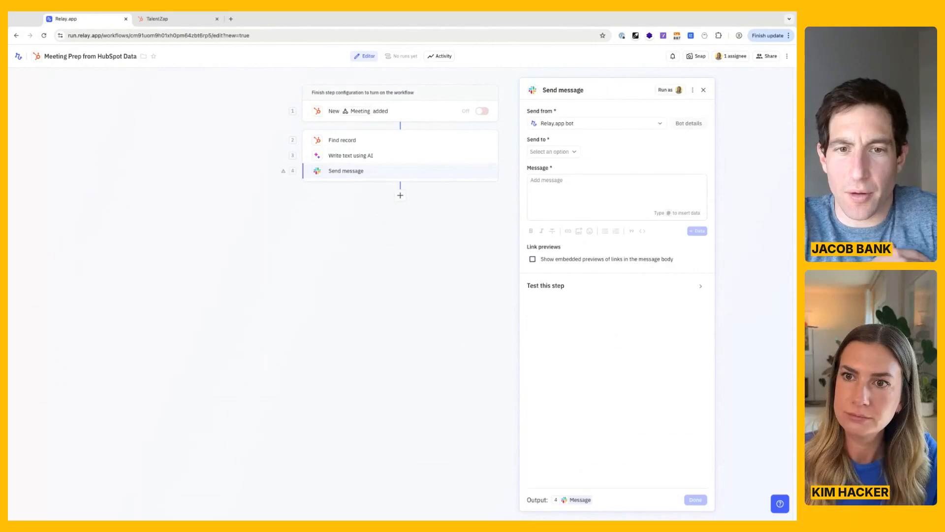
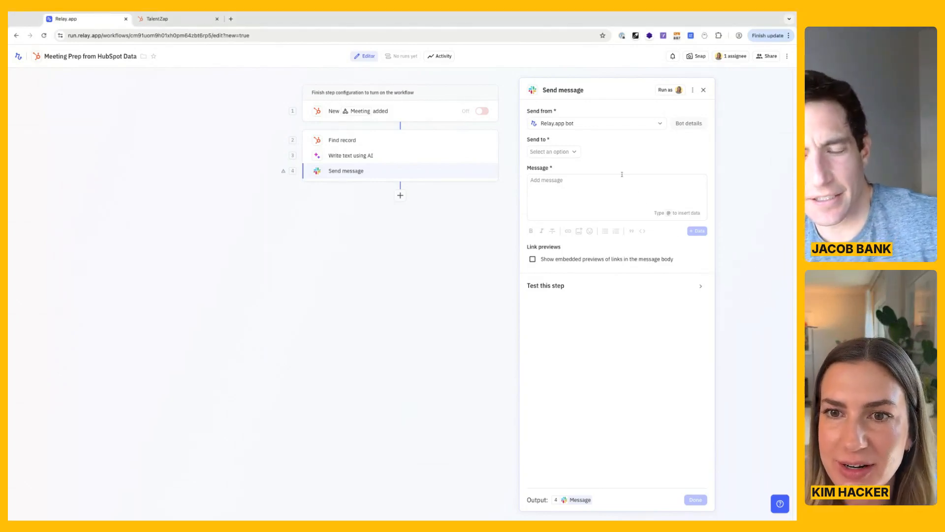
Set the Slack message to send from the Relay.app bot as a DM.
click(559, 122)
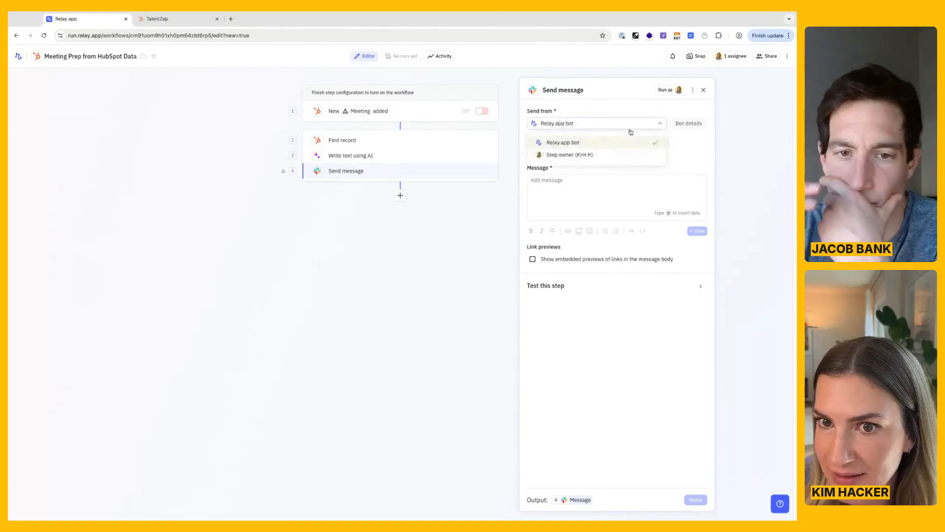
click(590, 142)
click(575, 152)
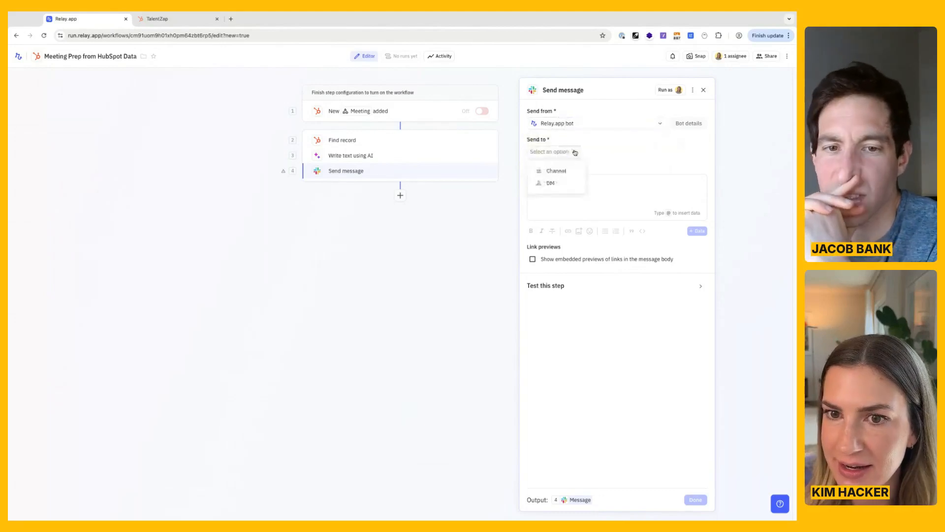
click(552, 183)
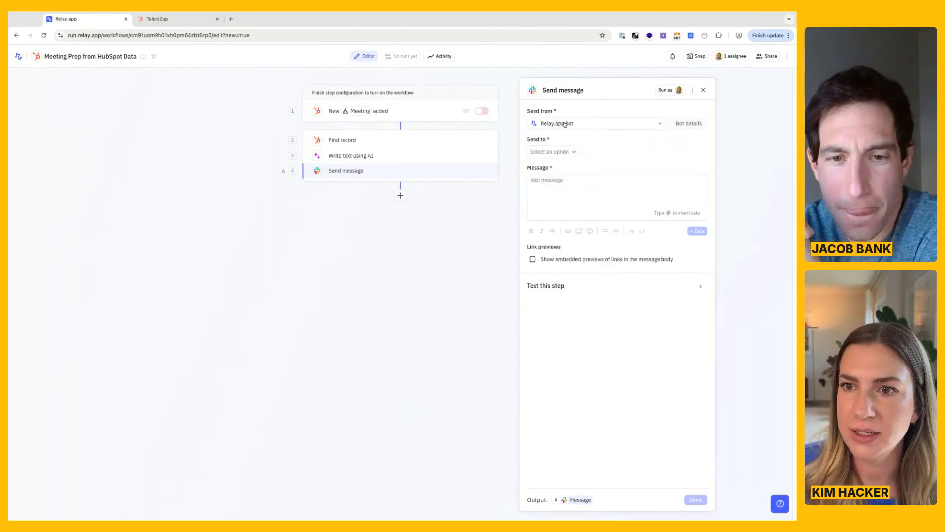
click(548, 151)
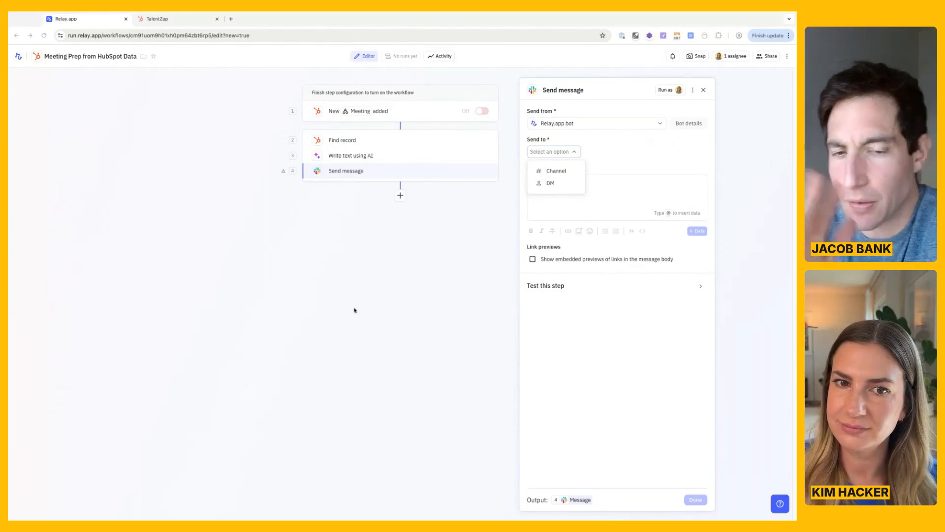
click(434, 212)
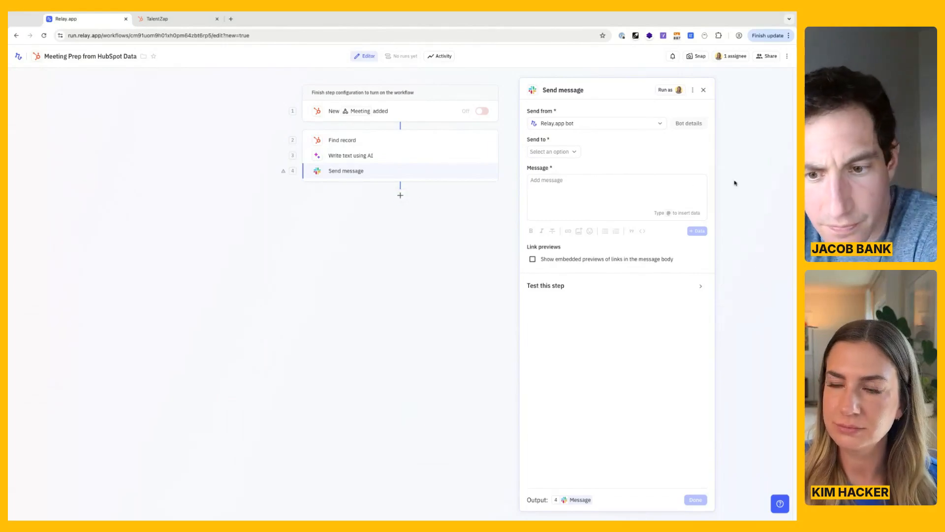
click(668, 362)
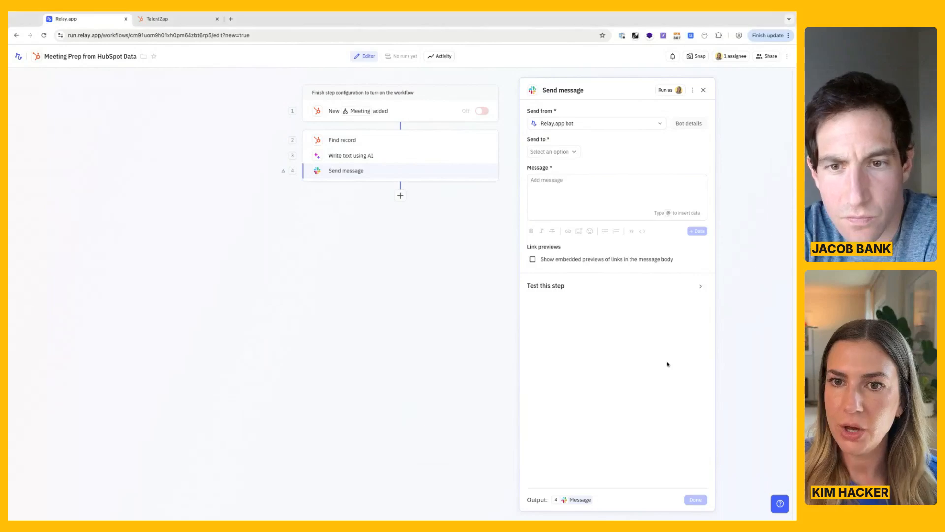
click(563, 152)
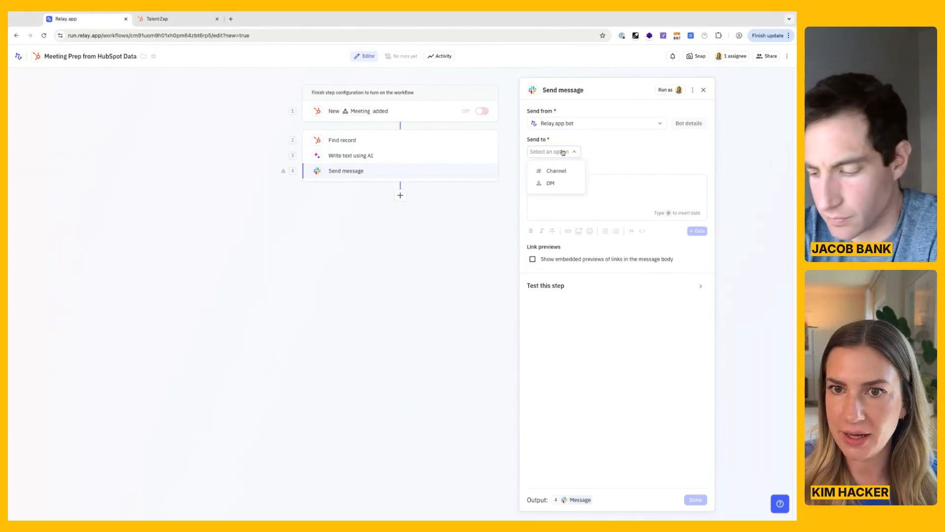
click(559, 185)
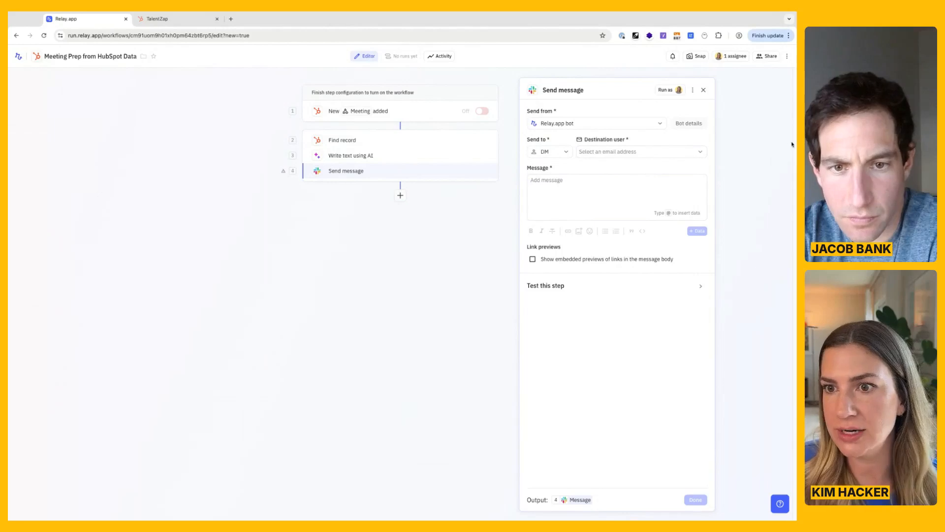
Set the DM's destination user to the Deal owner's email address from the Deal found in step 2.
click(691, 153)
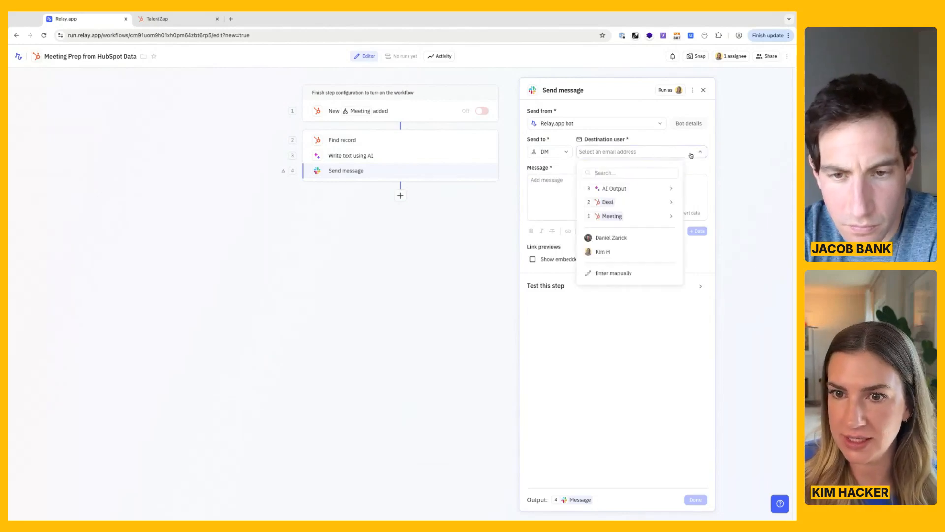
click(720, 162)
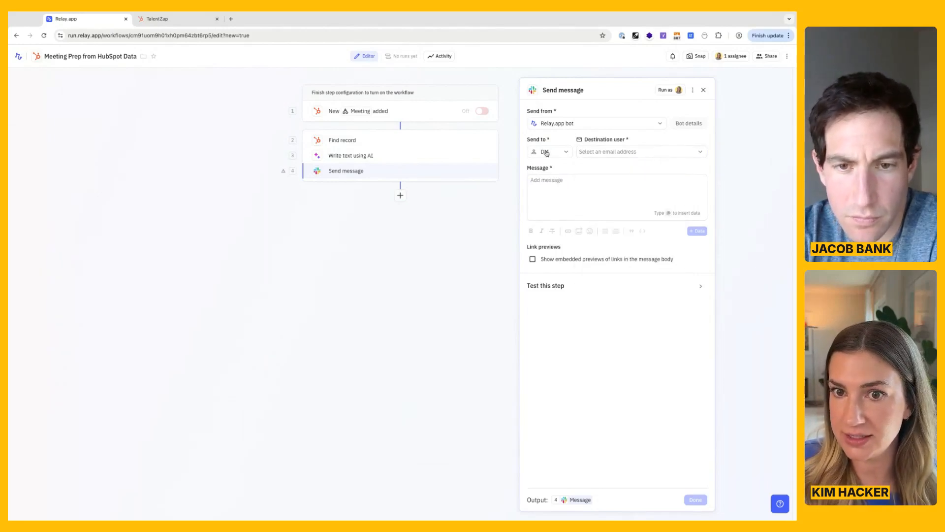
click(650, 153)
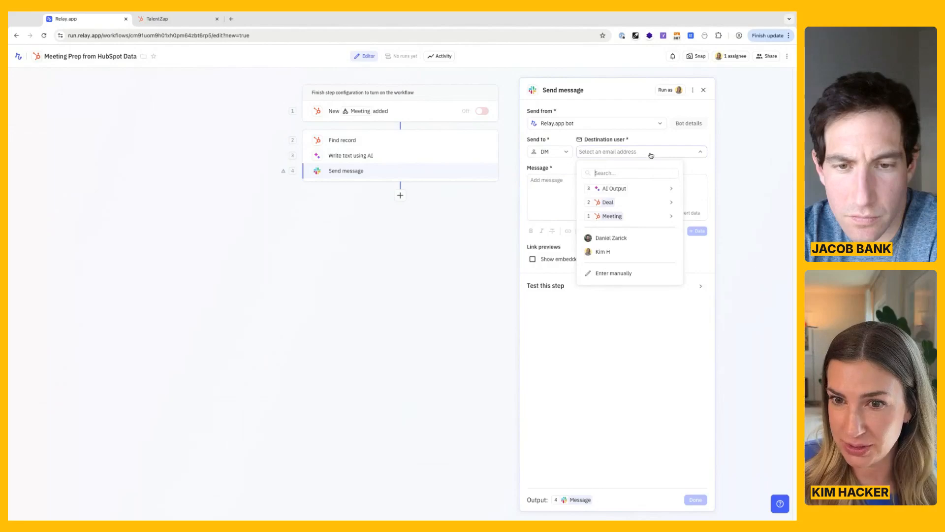
click(656, 202)
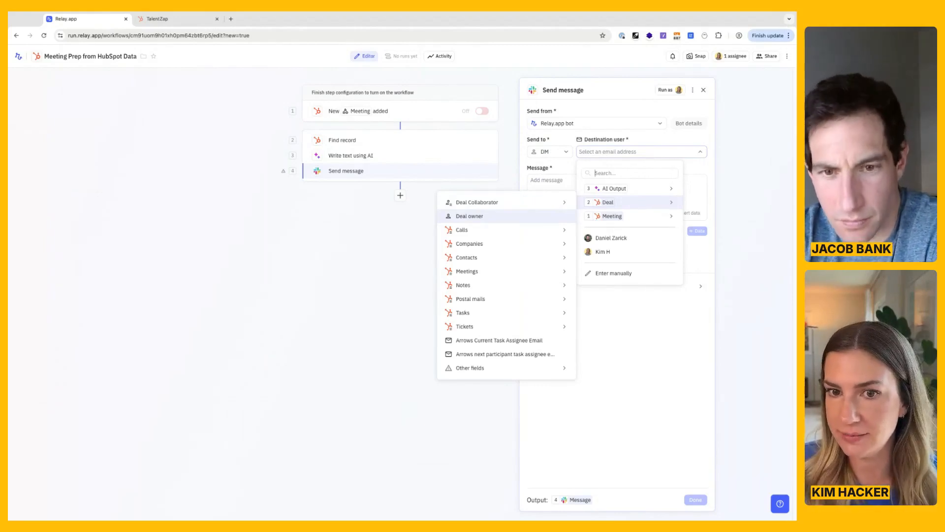
click(478, 219)
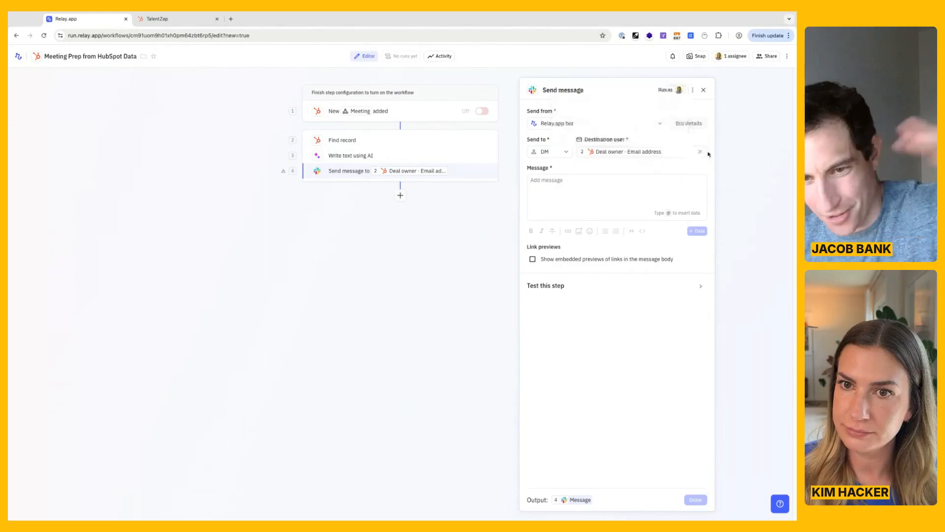
mouse_move(640, 153)
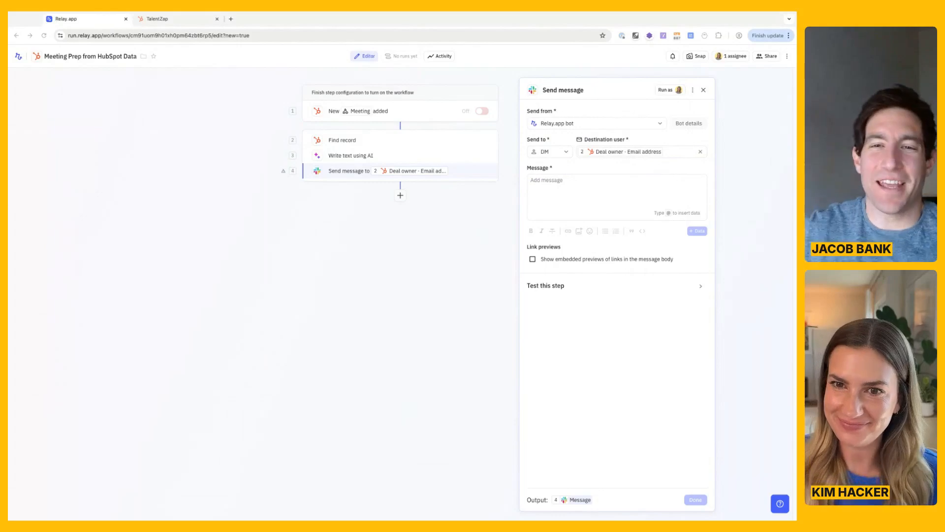
Insert the AI Output from step 3 as the Slack message body and finish configuring the step.
click(614, 185)
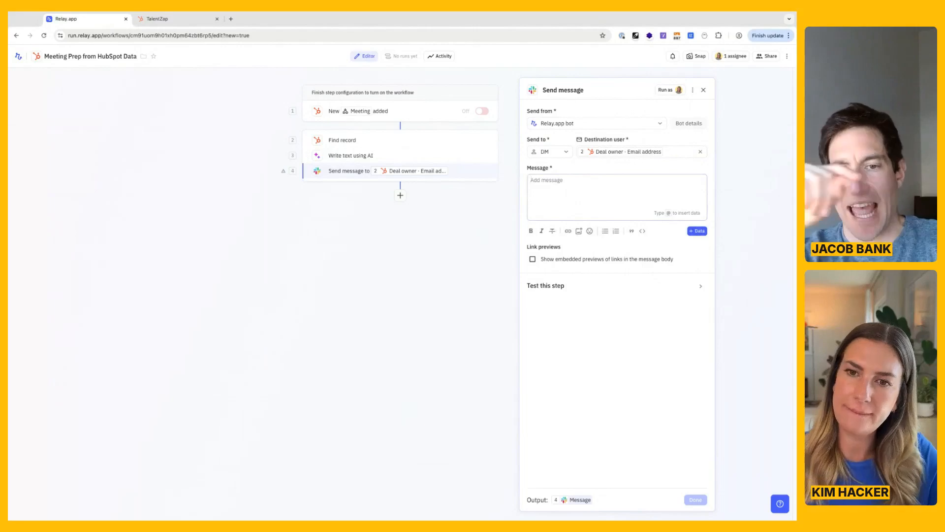
text(@)
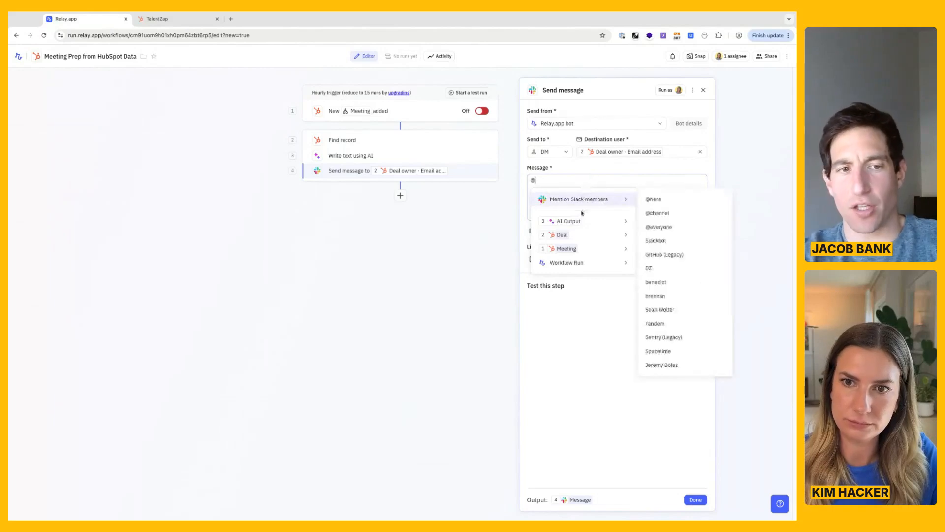
mouse_move(580, 220)
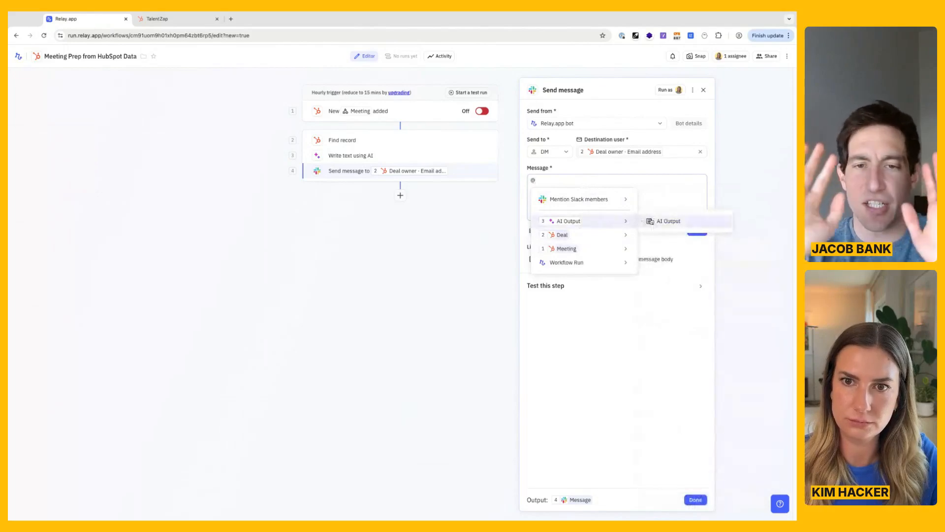
click(664, 221)
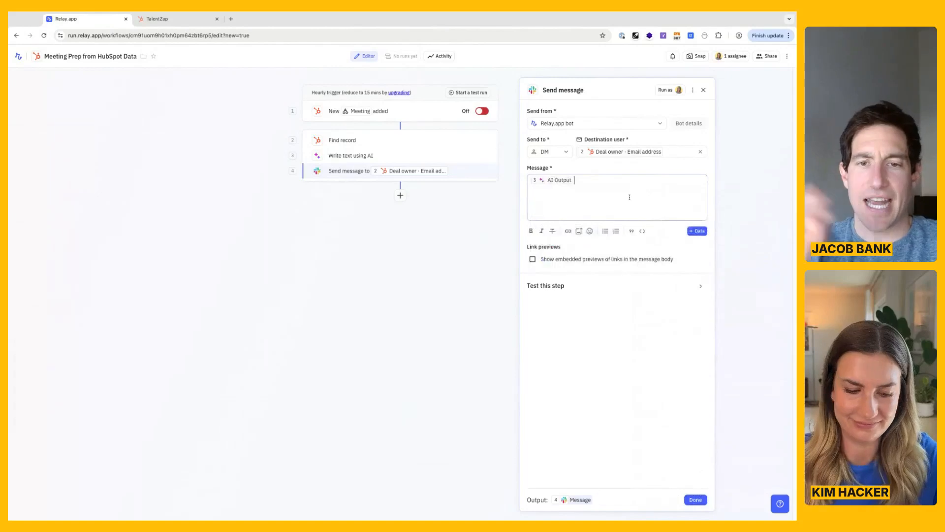
key(BackSpace)
text(@)
mouse_move(596, 219)
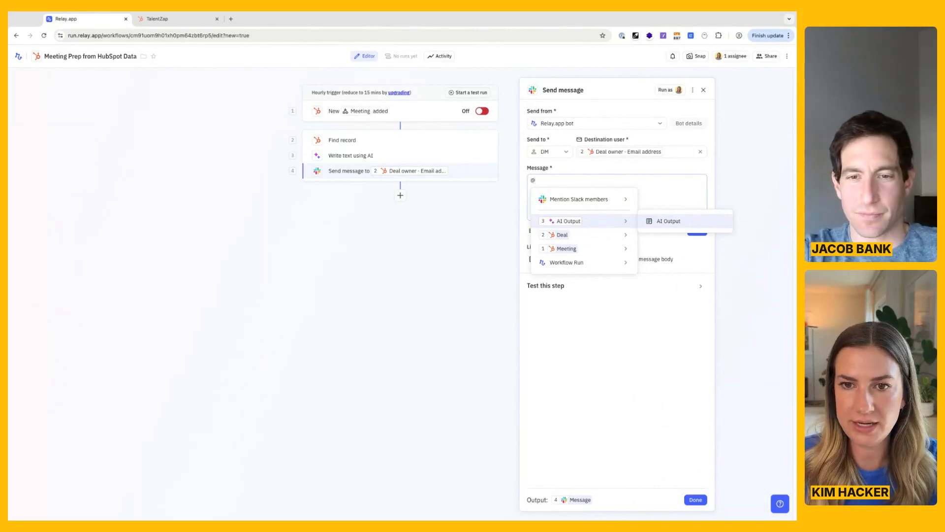
mouse_move(546, 250)
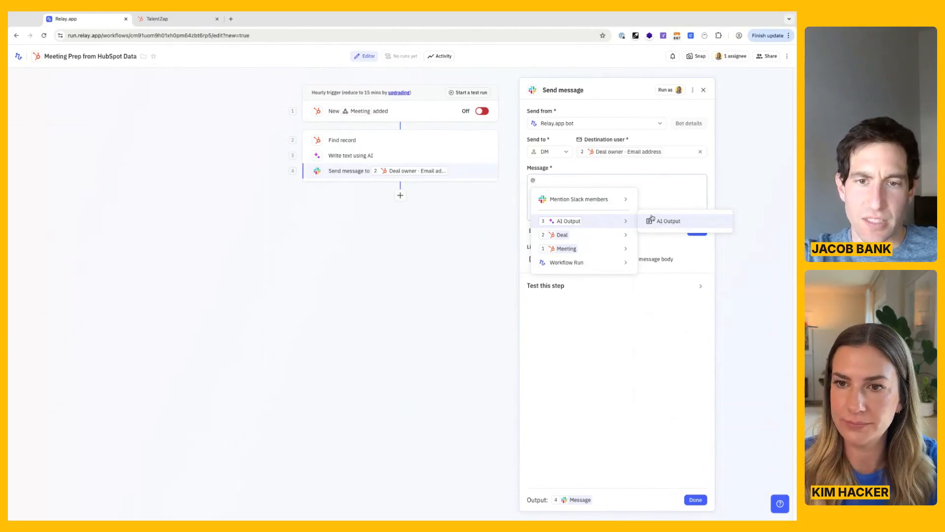
click(672, 222)
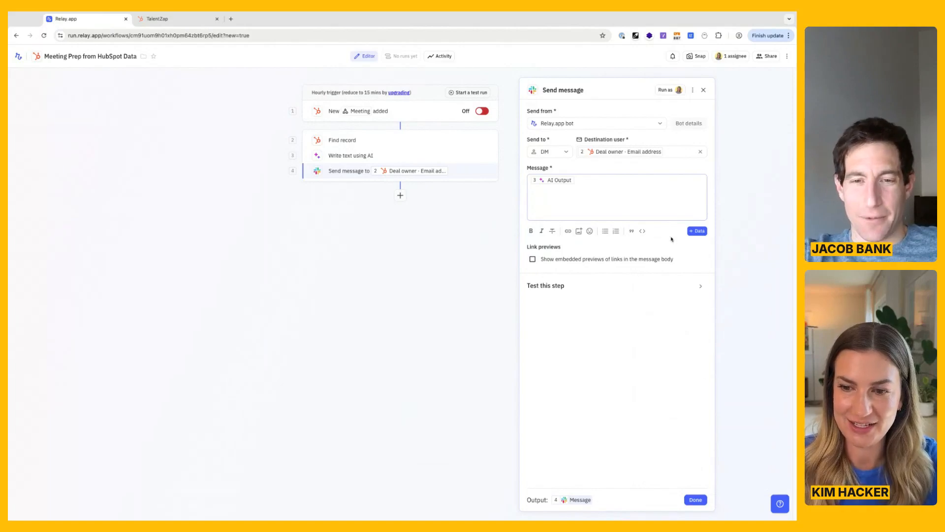
click(695, 499)
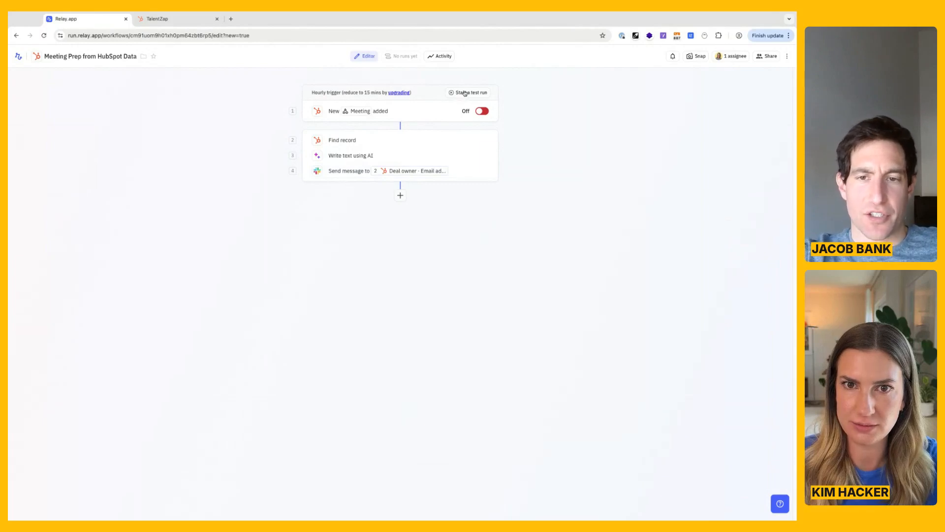
Create a test run of the workflow with the TalentZap Follow Up meeting and start it.
click(465, 93)
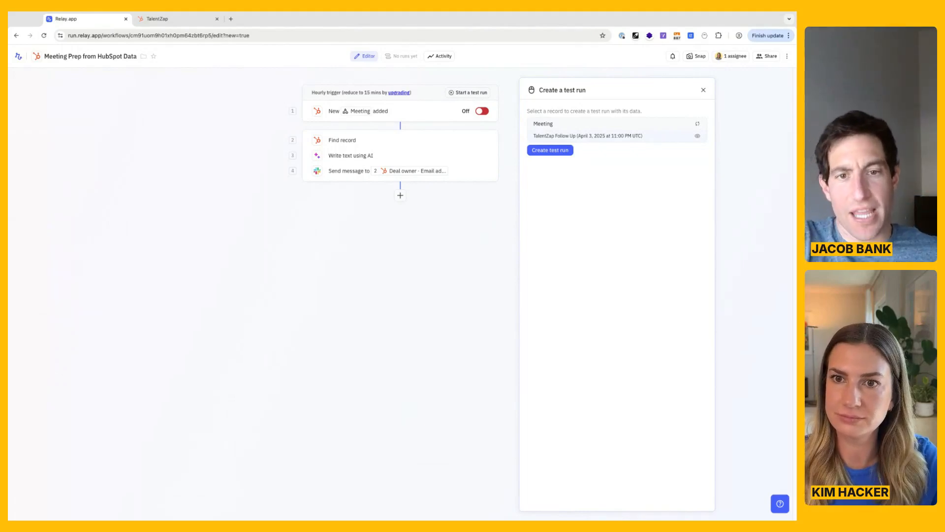
click(547, 152)
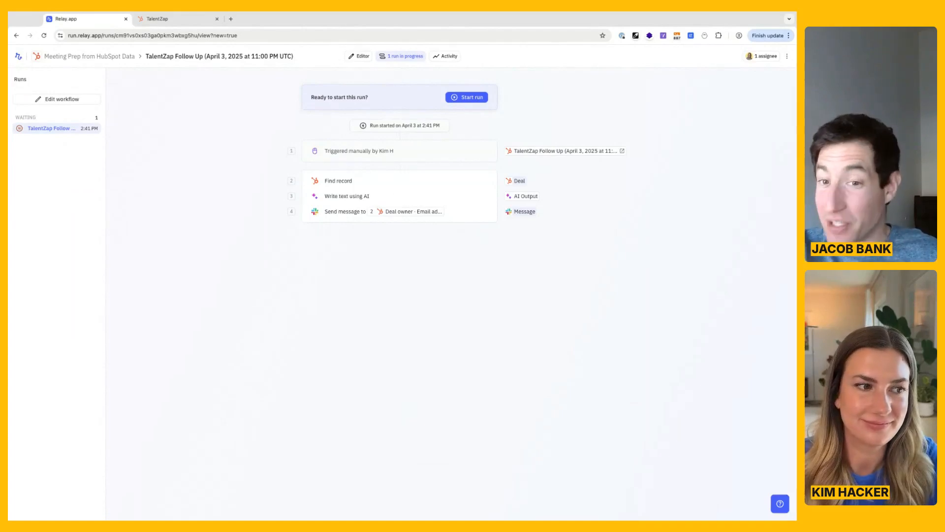
click(8, 237)
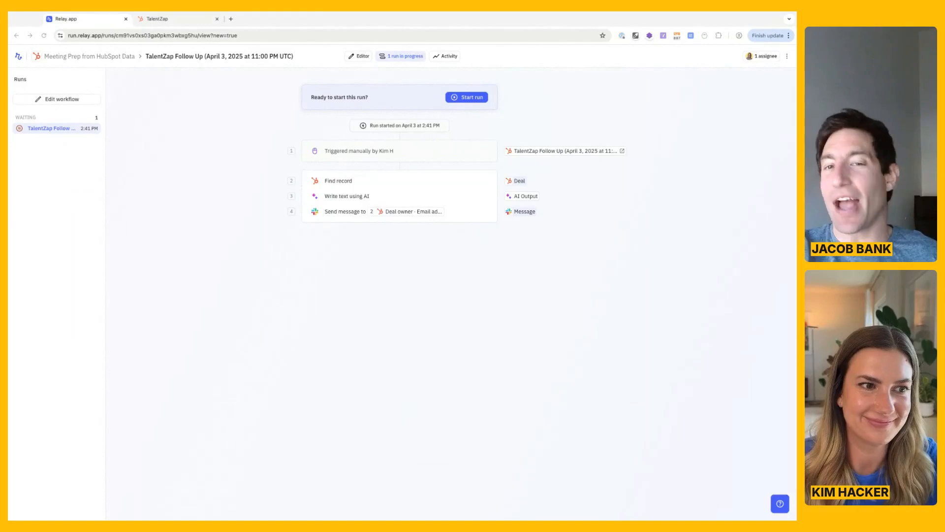
key(super+Tab)
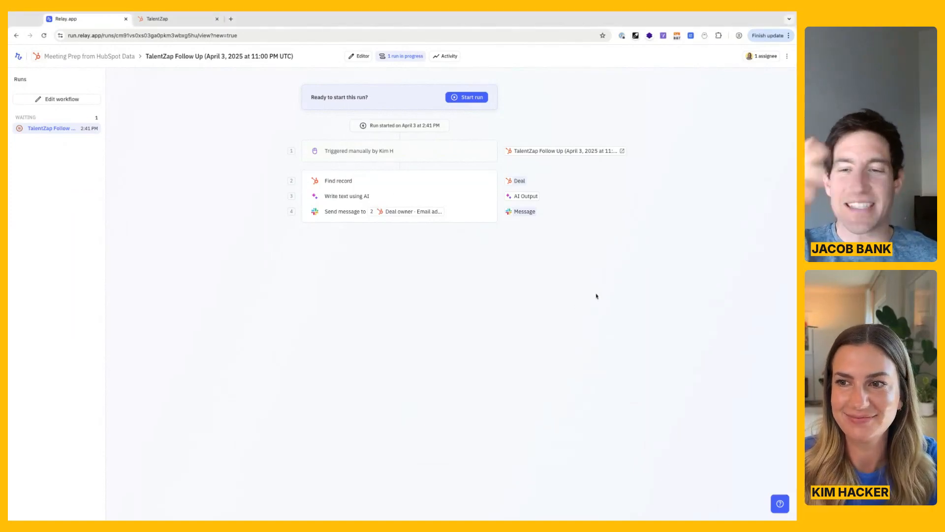
key(super+Tab)
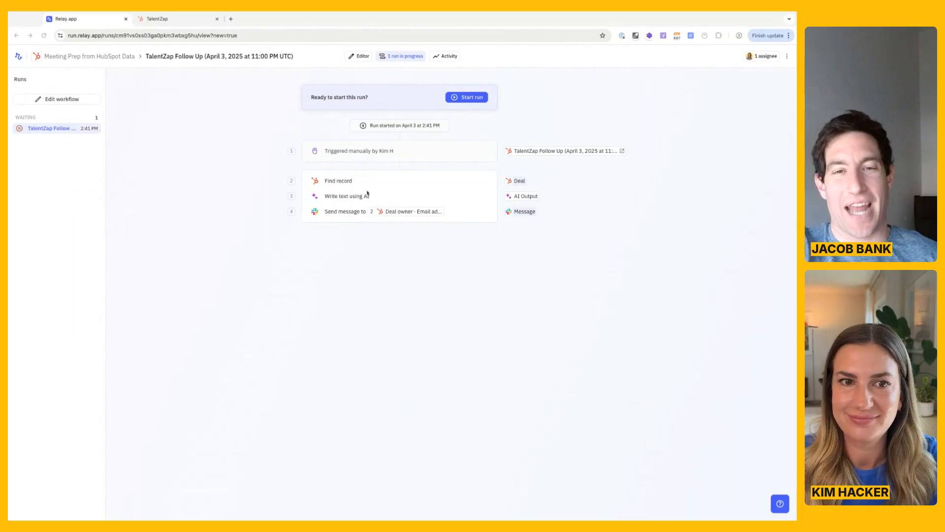
click(265, 192)
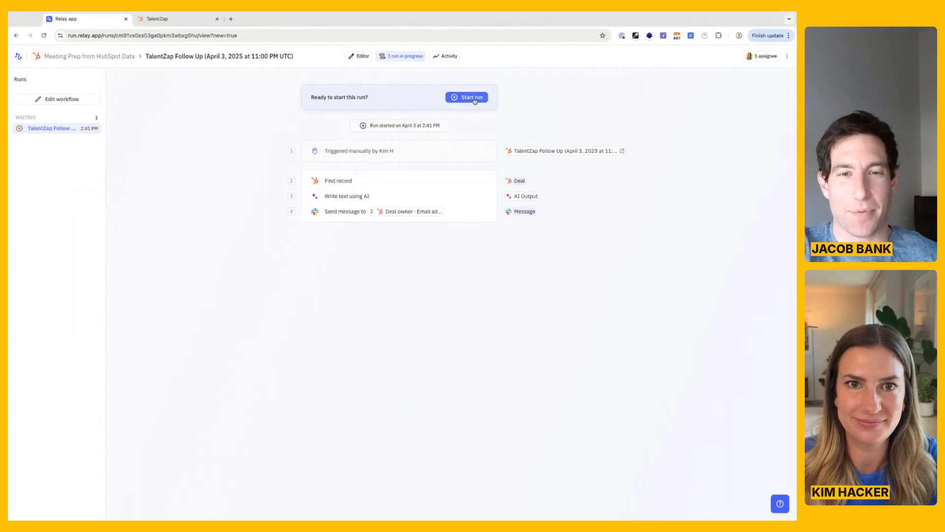
click(474, 98)
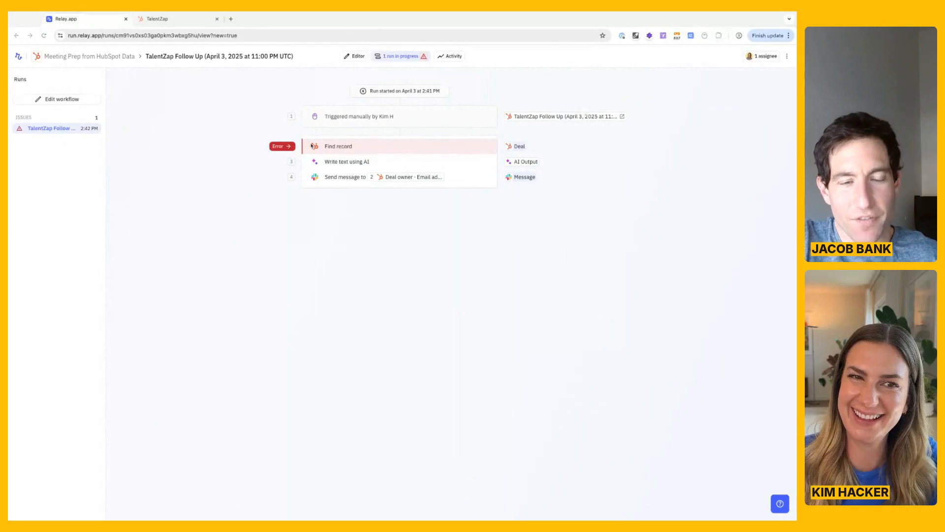
Examine the Find record step's error details, its Deal lookup configuration and its behavior settings in the test run.
click(283, 147)
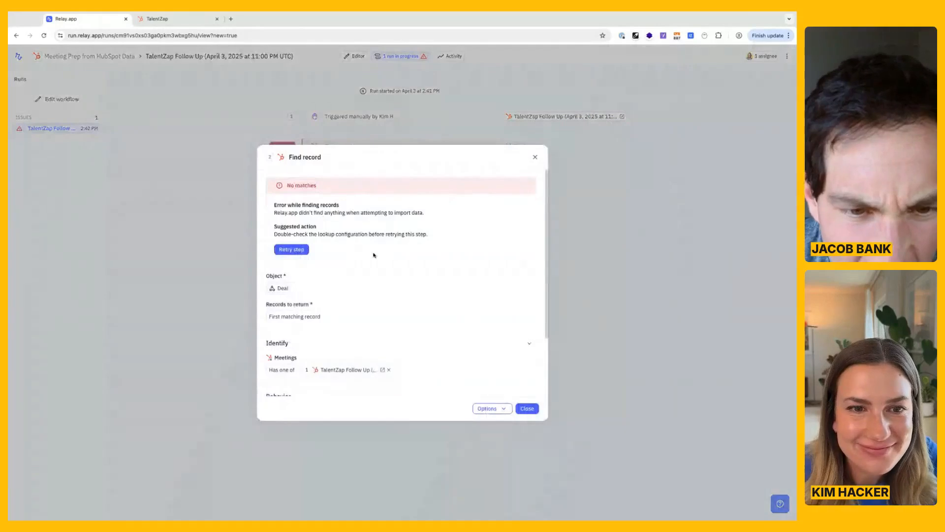
scroll(392, 251, down, 1)
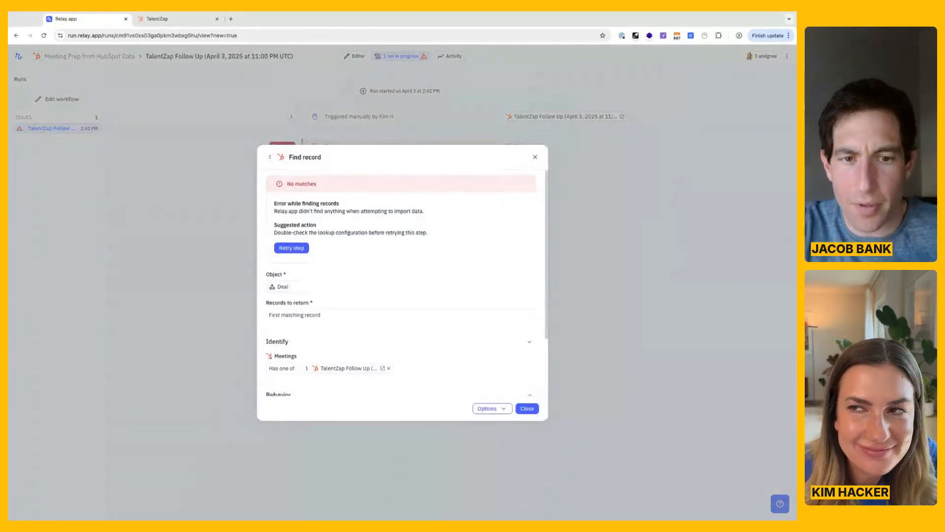
scroll(401, 283, down, 1)
scroll(401, 283, down, 1)
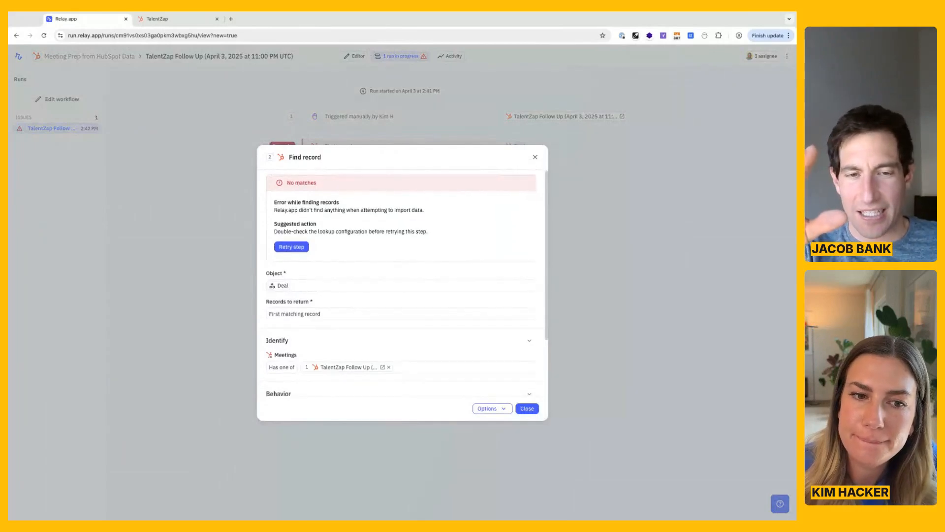
scroll(402, 283, up, 1)
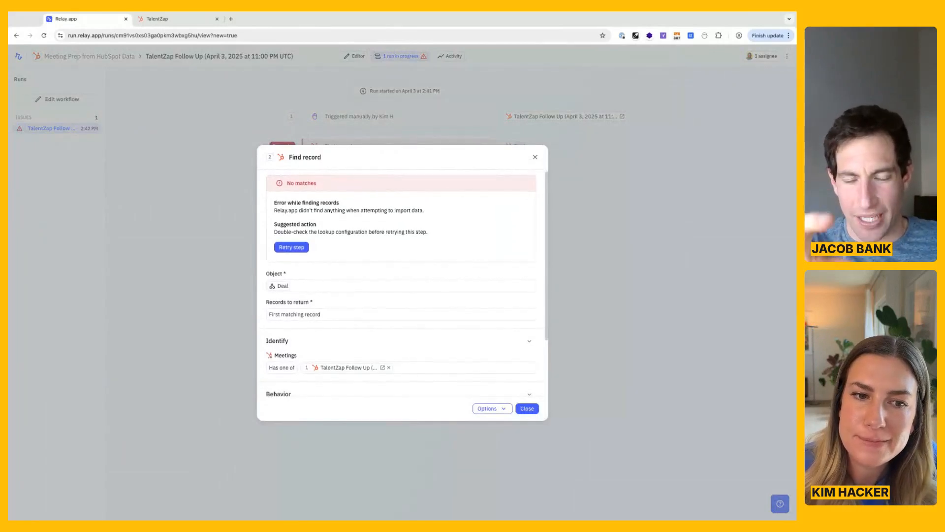
scroll(402, 283, down, 1)
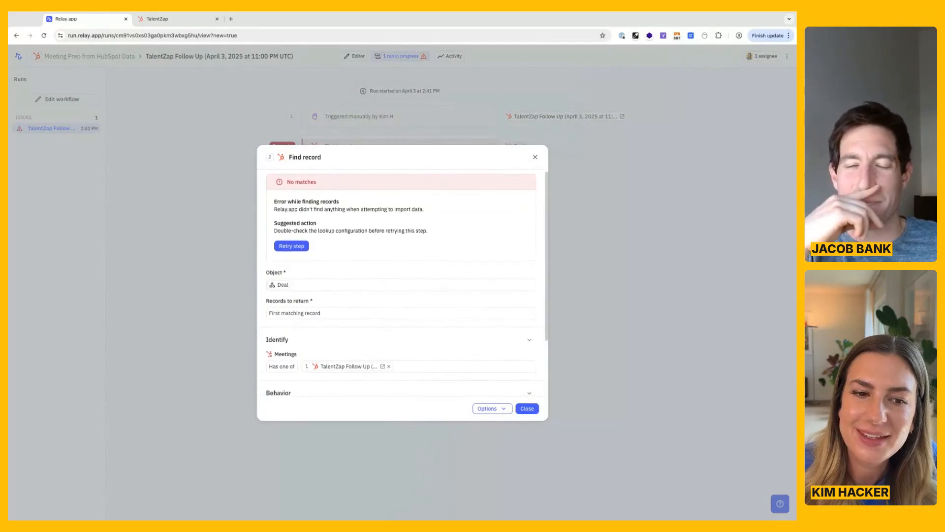
scroll(401, 283, down, 2)
scroll(401, 283, down, 3)
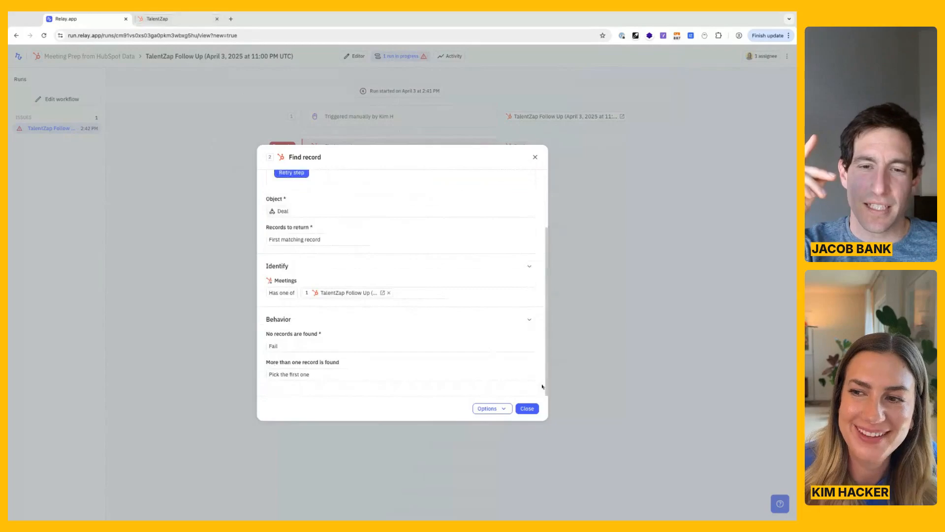
Return to editing the workflow and delete its Find record step.
click(526, 409)
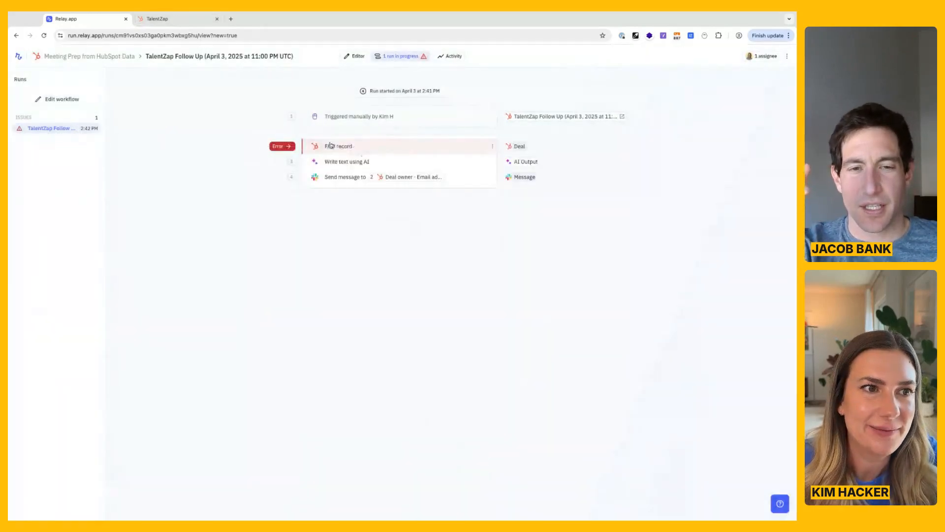
click(49, 105)
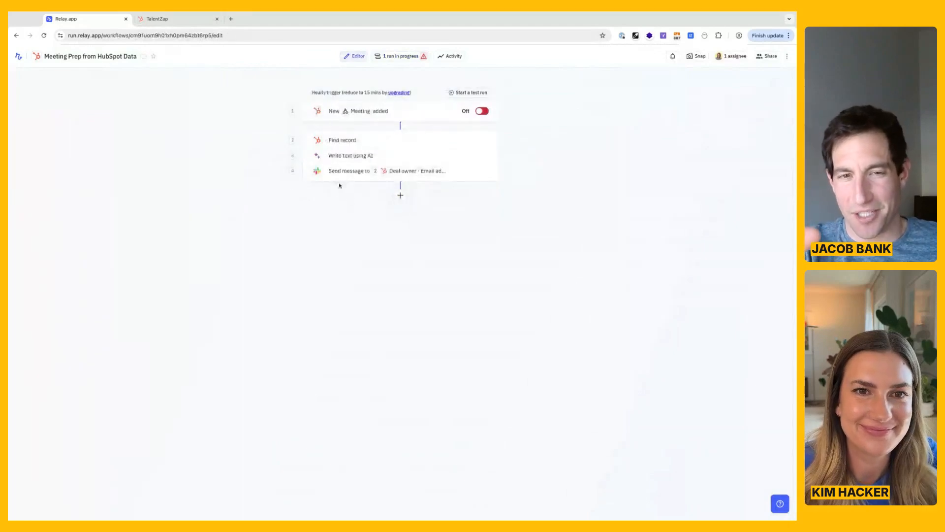
click(495, 142)
click(458, 209)
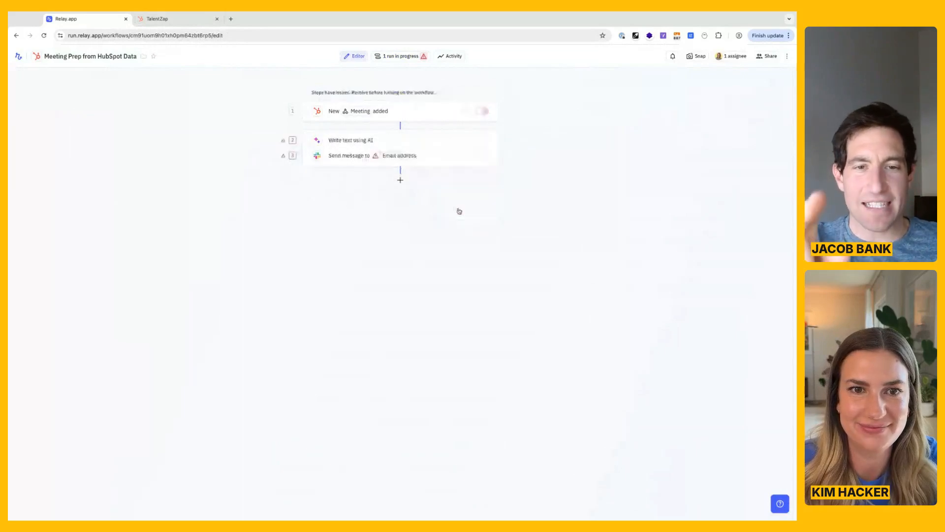
Remove the two broken data attachments, the missing variable and Notes, from the Write text using AI step's instructions.
click(342, 169)
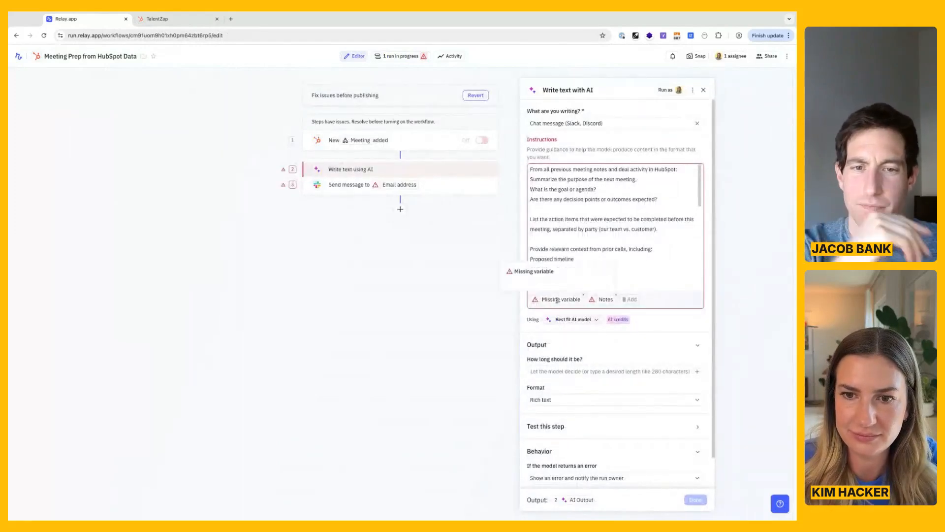
click(583, 295)
click(562, 295)
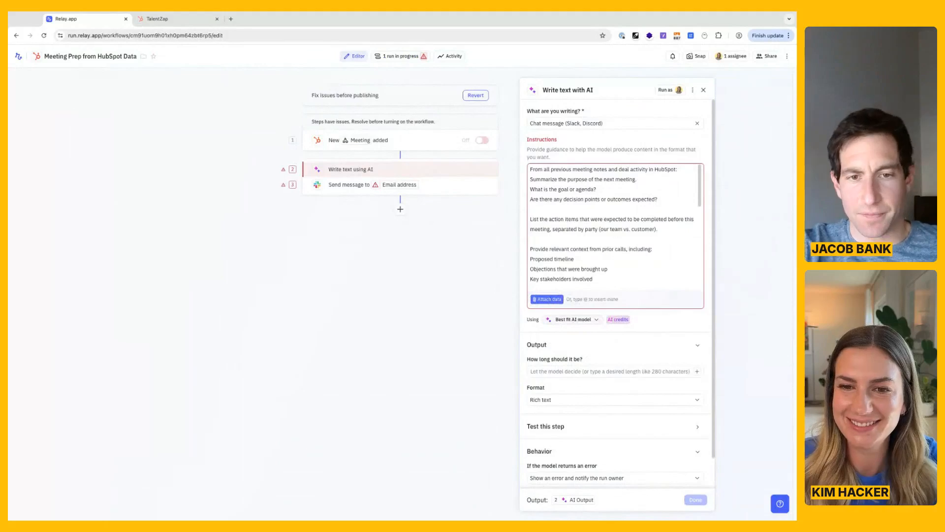
Try attaching the combined note bodies from the meeting's first associated deal as the only data for the AI instructions.
click(546, 299)
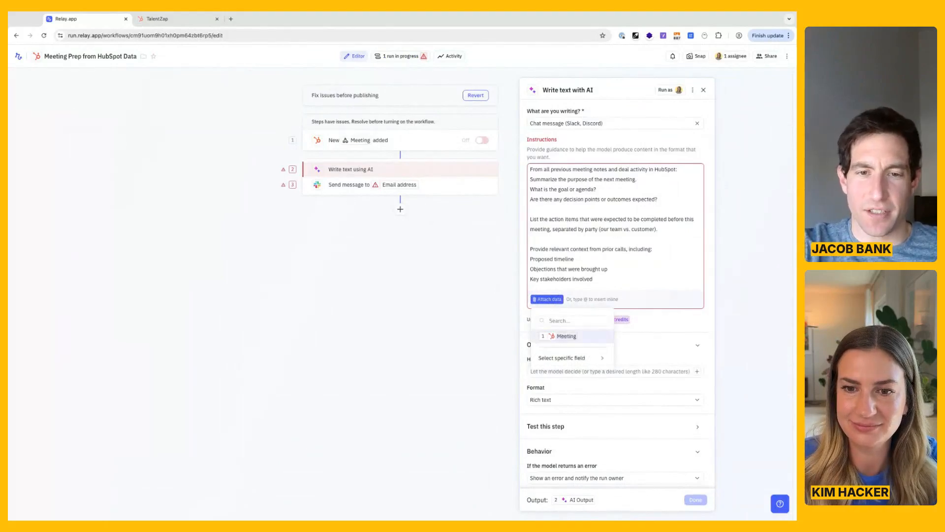
mouse_move(566, 359)
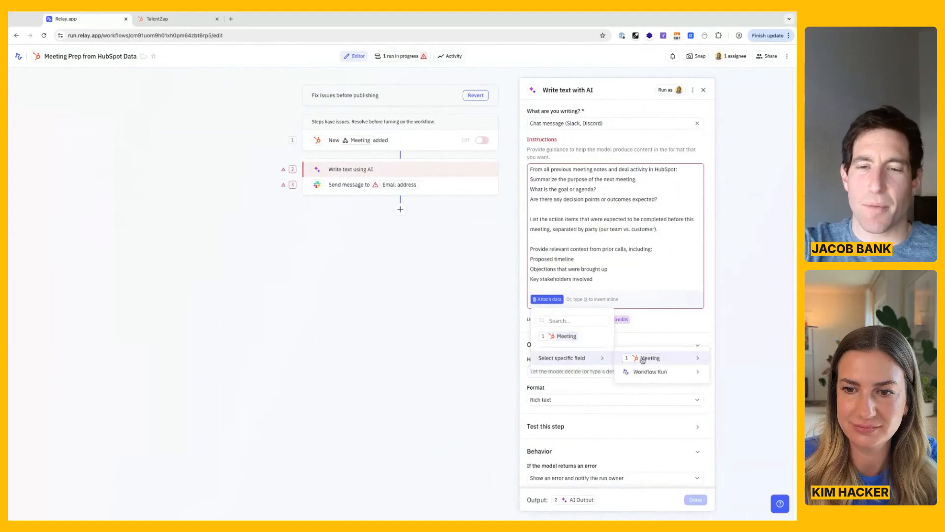
mouse_move(631, 368)
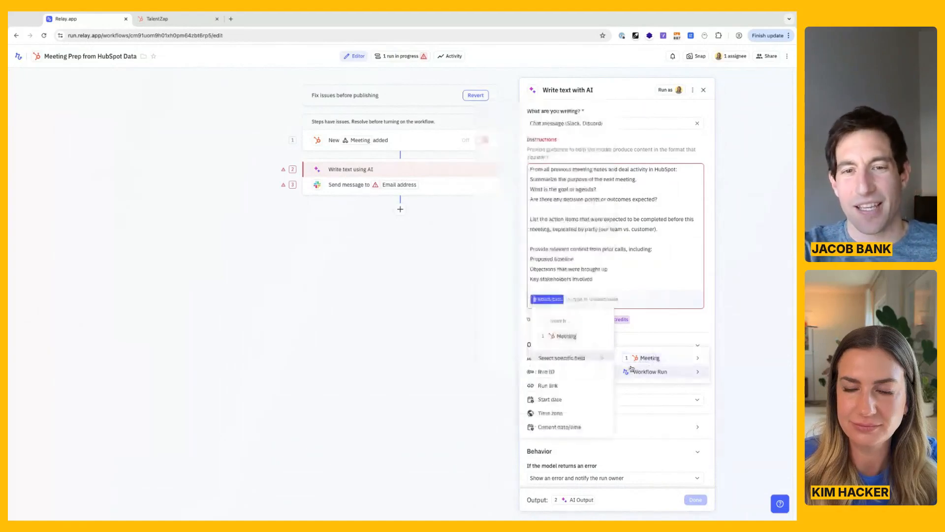
scroll(574, 318, down, 1)
scroll(574, 318, down, 1)
mouse_move(557, 323)
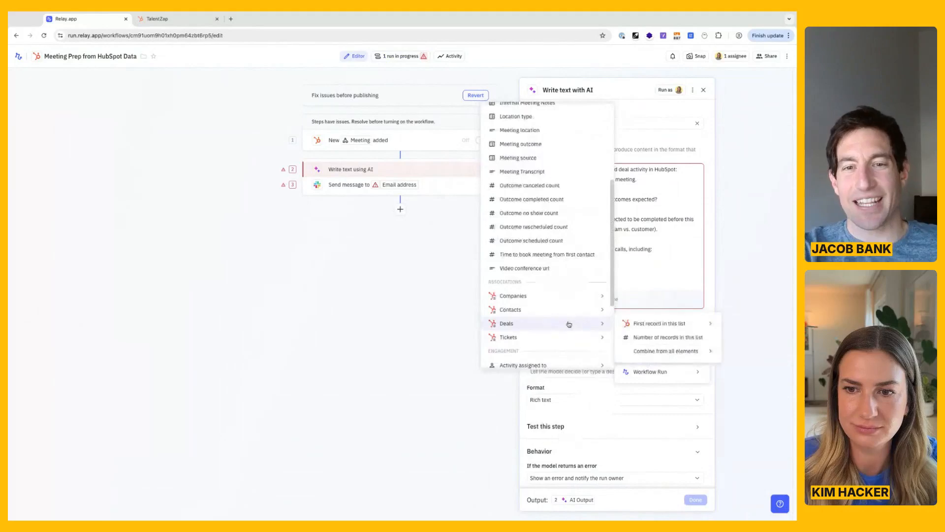
mouse_move(641, 327)
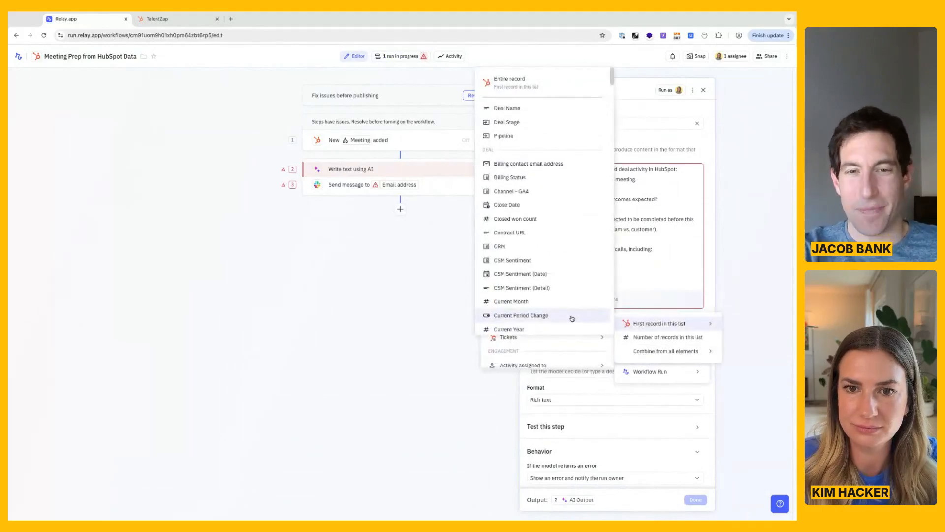
scroll(566, 288, down, 3)
scroll(565, 288, down, 15)
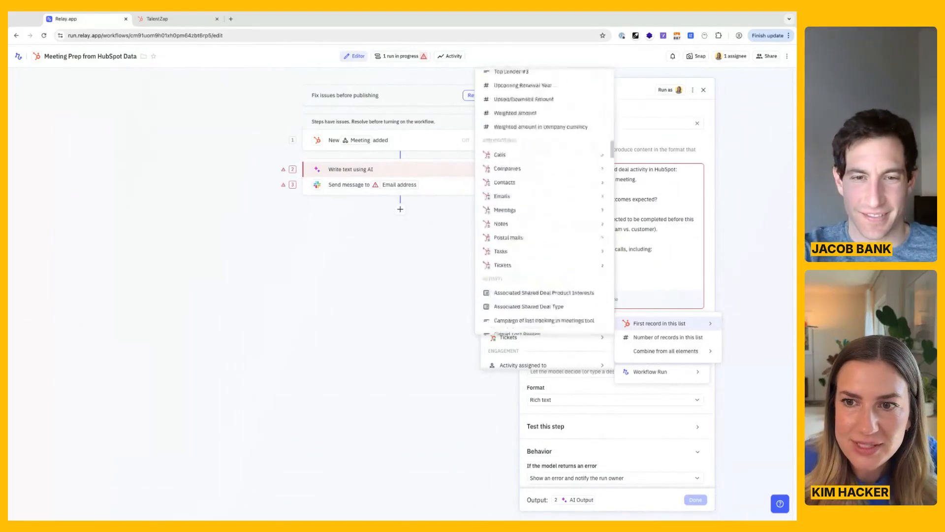
mouse_move(547, 226)
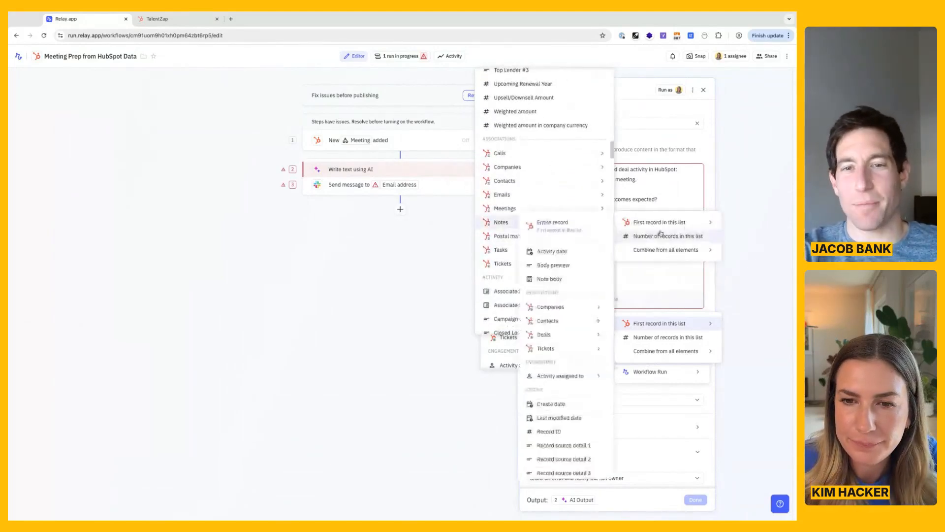
mouse_move(660, 251)
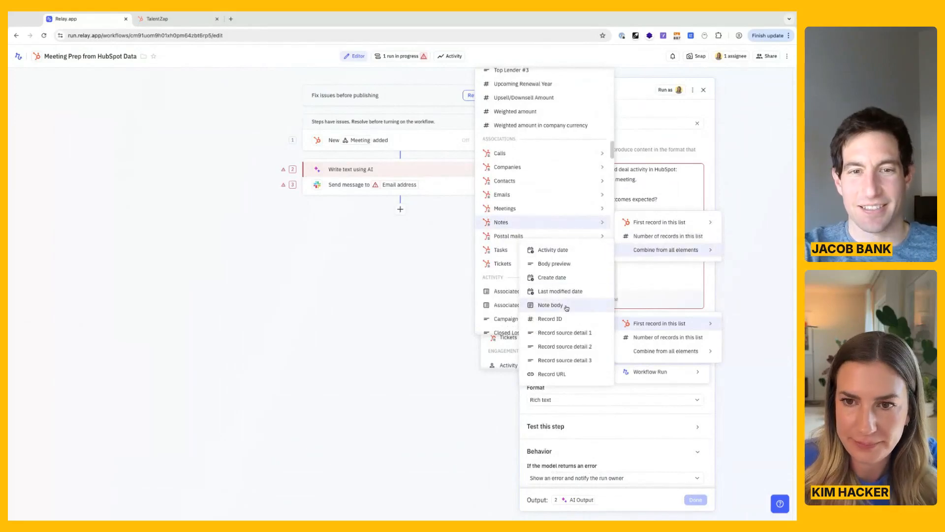
click(550, 305)
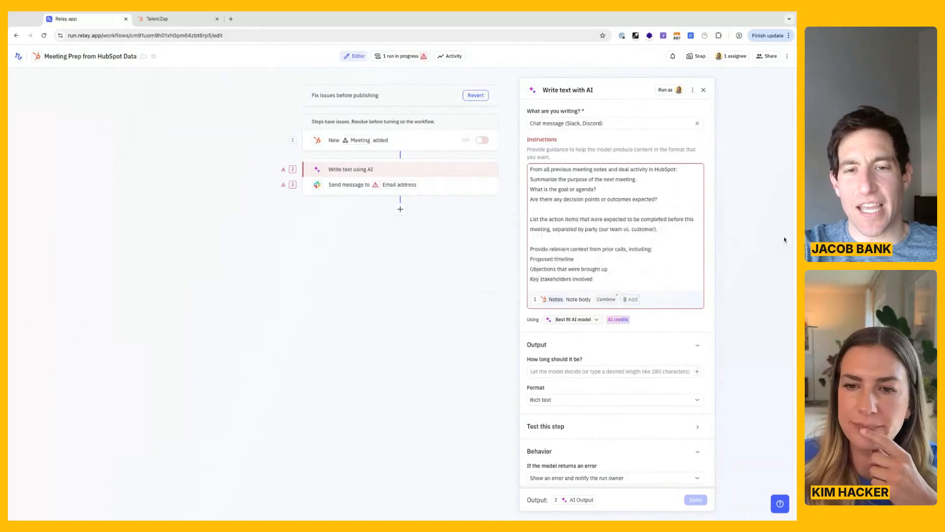
mouse_move(617, 295)
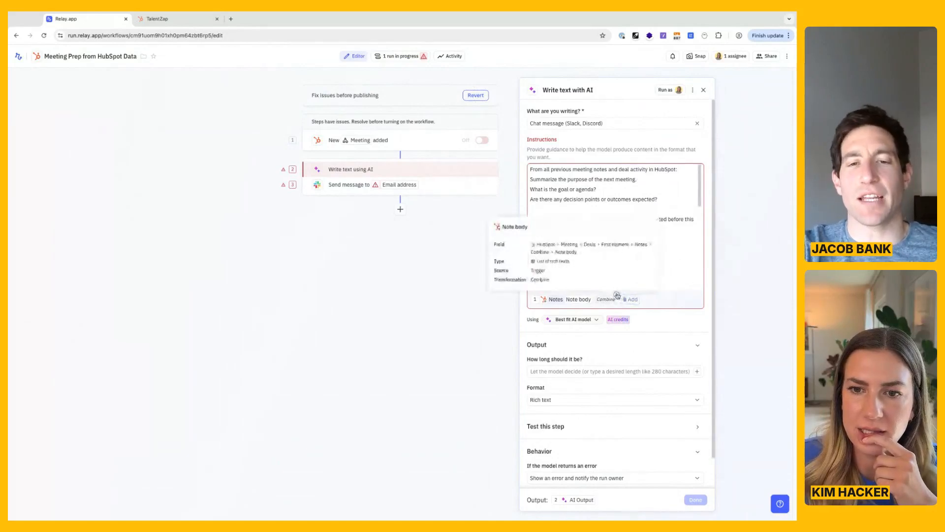
click(617, 295)
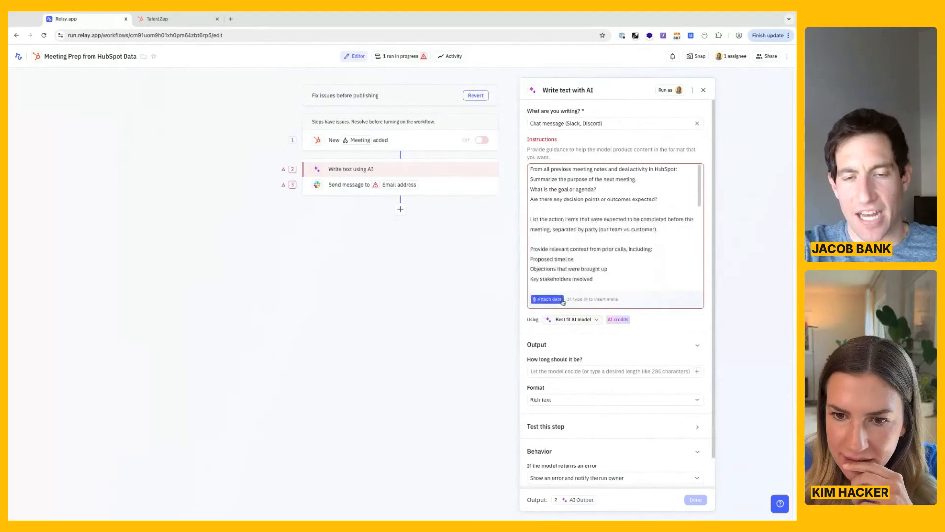
Attach the entire record of the meeting's first associated deal to the AI instructions.
click(547, 299)
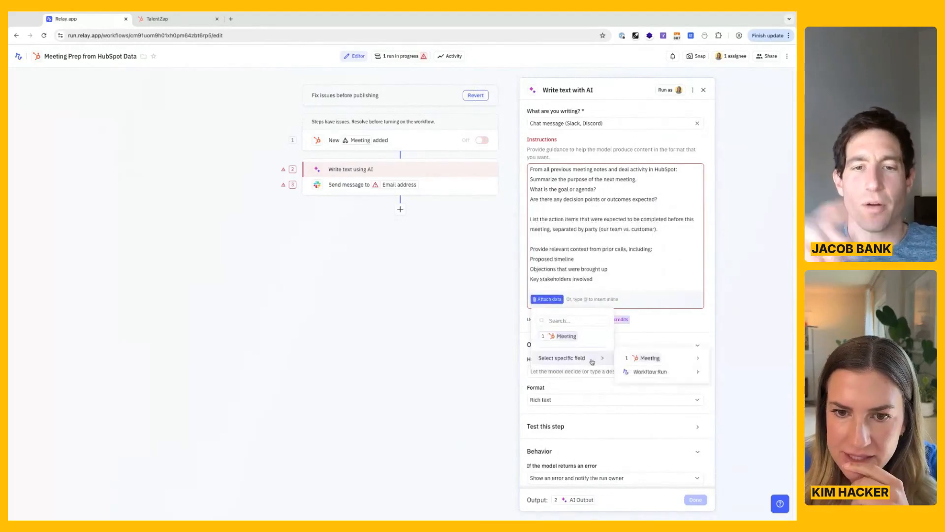
scroll(541, 315, down, 5)
mouse_move(551, 305)
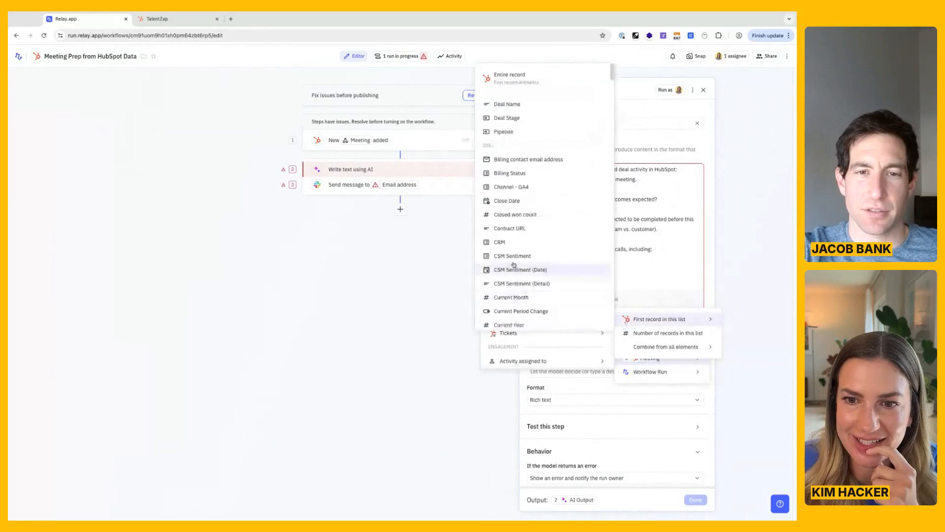
click(533, 78)
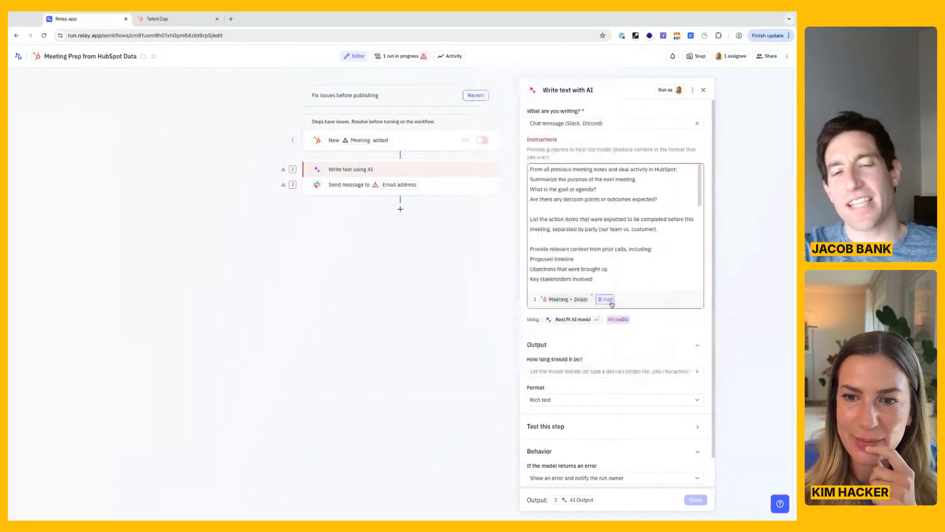
Add the Note body combined from all Notes of the meeting's first associated deal as a second data attachment.
click(610, 302)
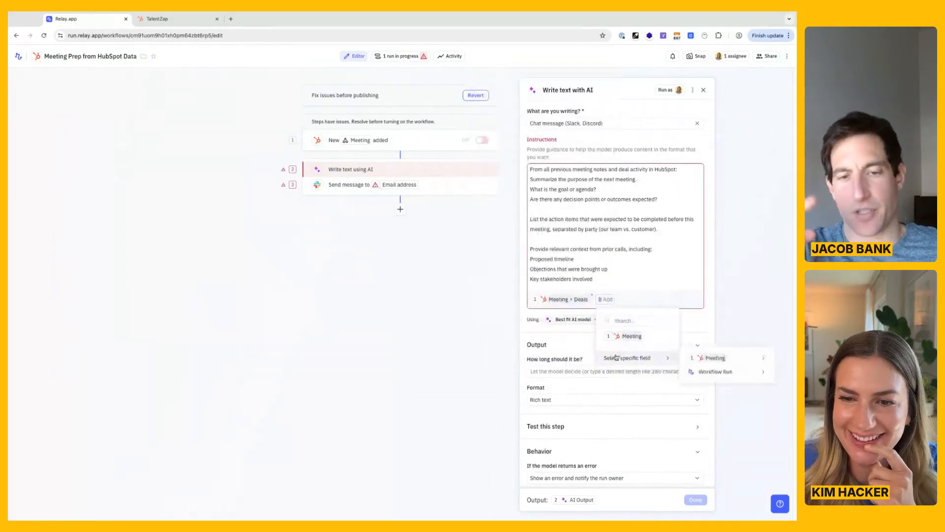
mouse_move(701, 359)
scroll(584, 308, down, 5)
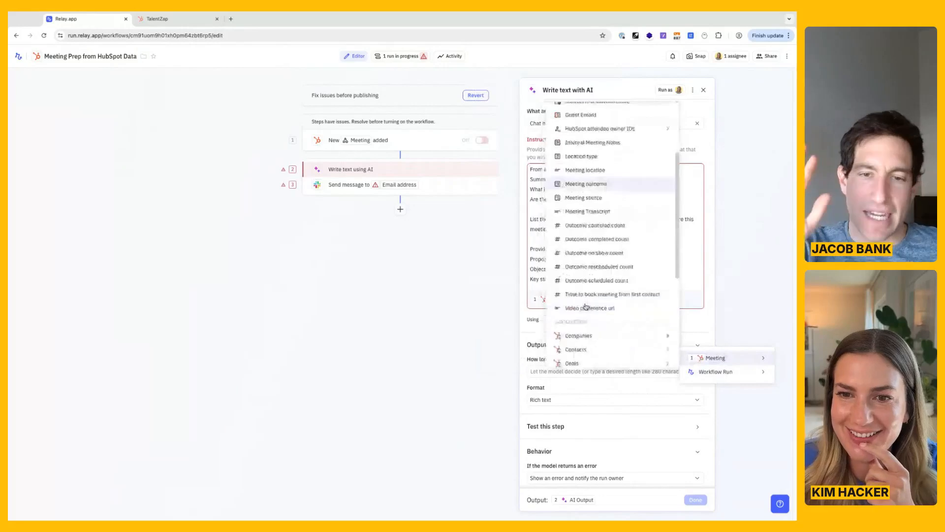
mouse_move(610, 266)
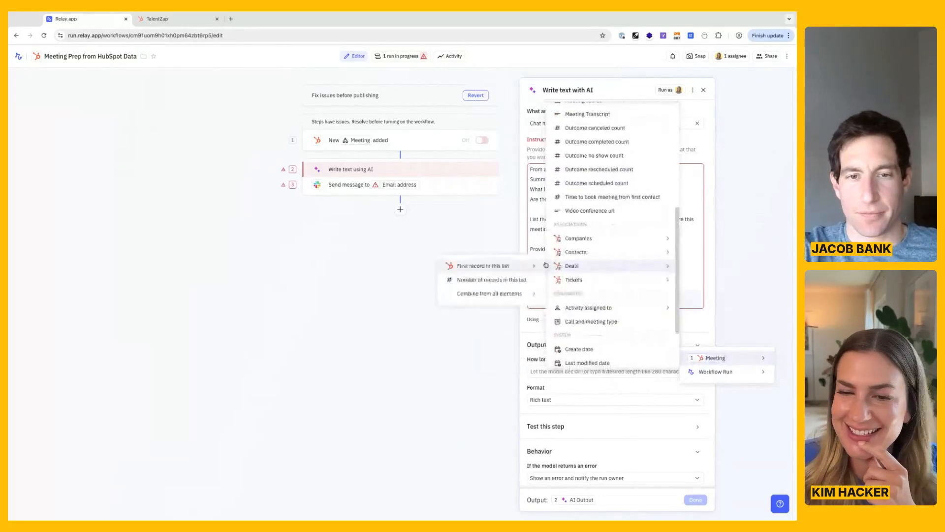
mouse_move(521, 263)
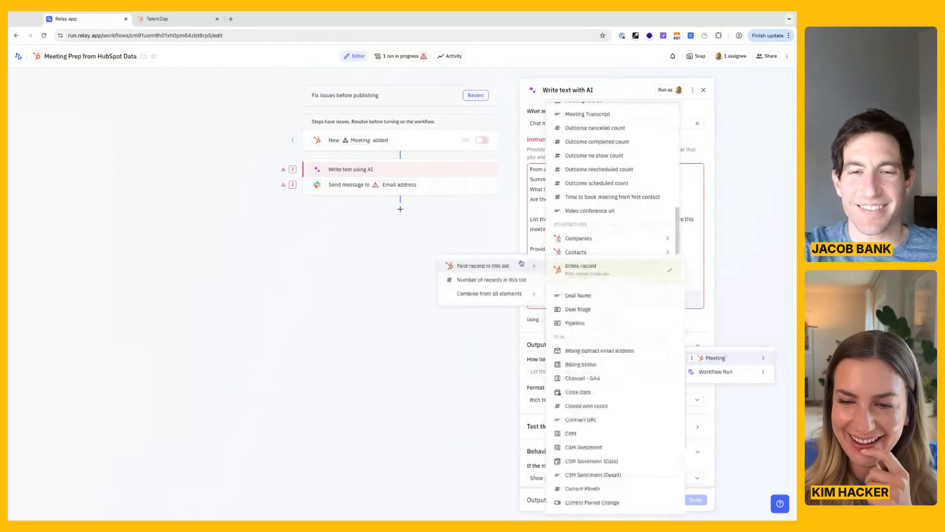
scroll(606, 313, down, 10)
scroll(606, 313, down, 8)
mouse_move(590, 325)
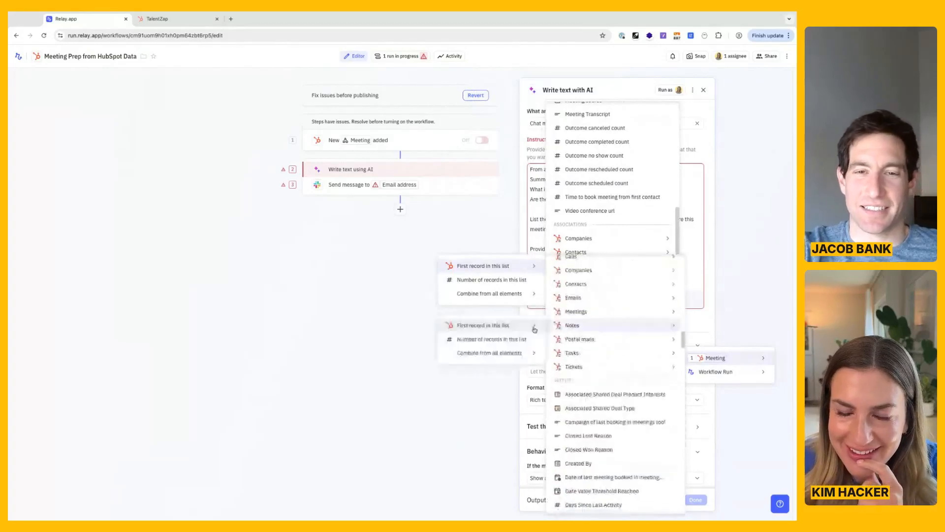
mouse_move(473, 330)
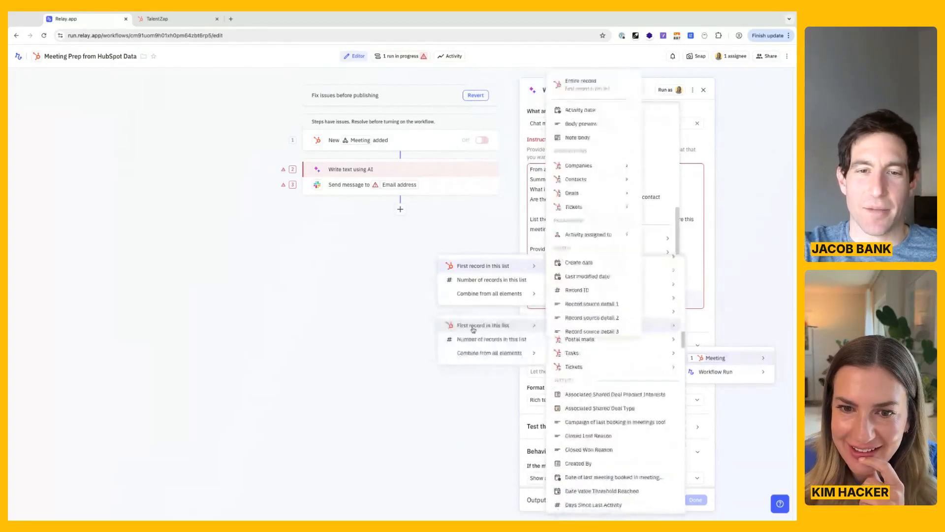
mouse_move(507, 353)
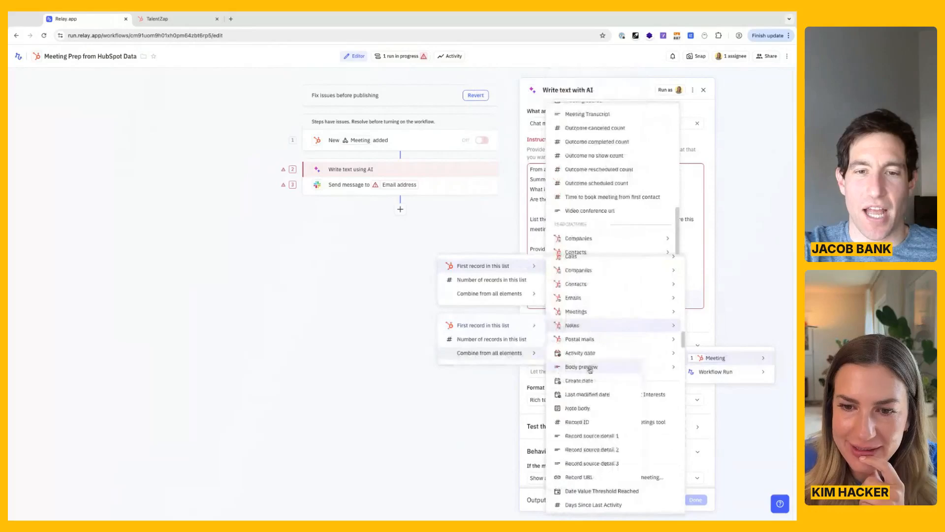
click(594, 412)
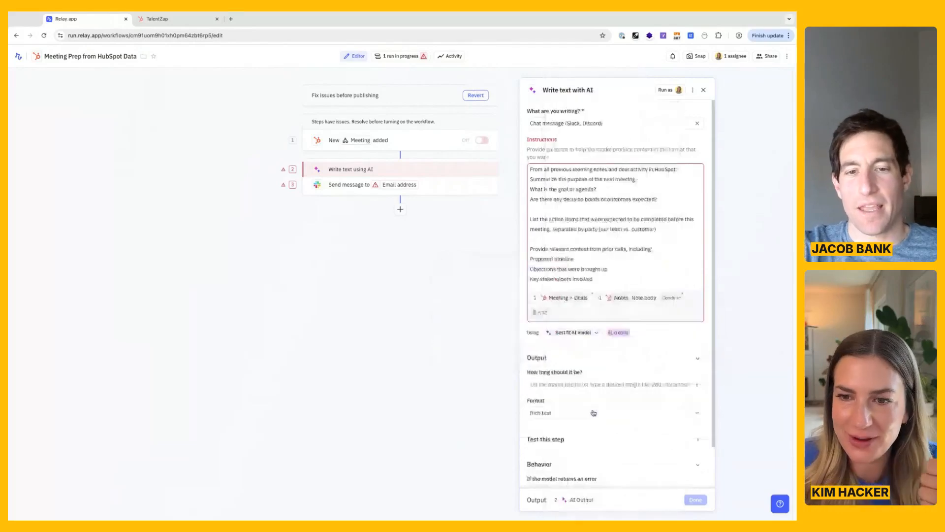
Replace the broken Record URL in the prompt's hyperlink line with the Record URL of the meeting's first deal and finish the AI step.
scroll(612, 246, down, 5)
scroll(612, 246, down, 4)
click(566, 277)
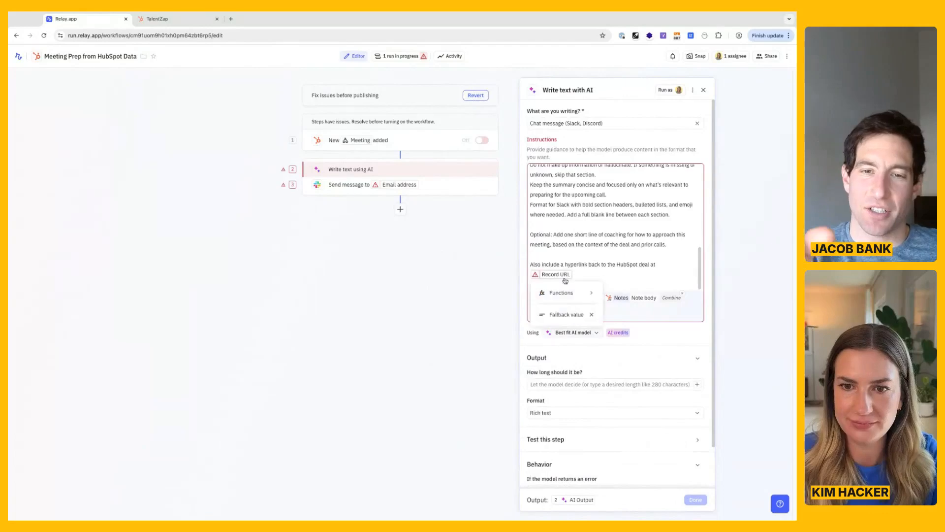
click(589, 272)
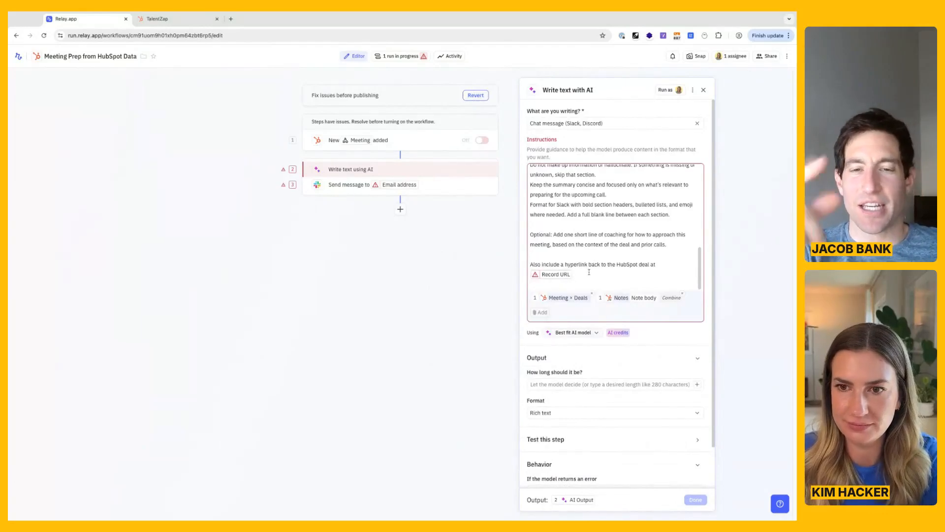
key(BackSpace)
text(@)
mouse_move(698, 294)
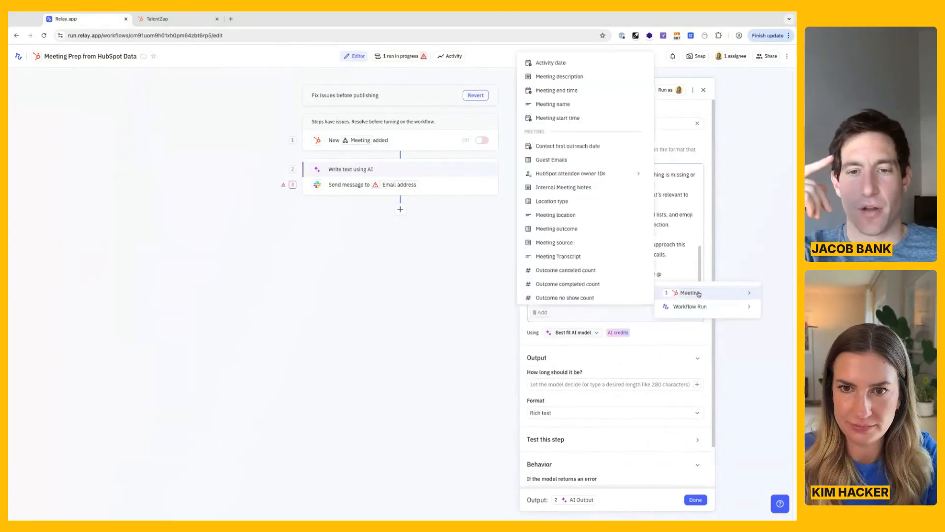
scroll(608, 278, down, 3)
mouse_move(607, 256)
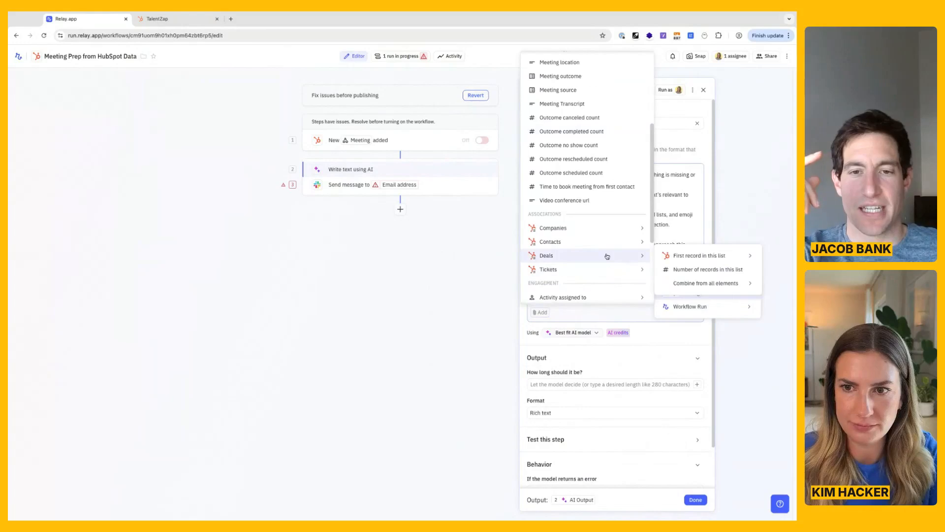
scroll(611, 271, down, 10)
scroll(612, 286, down, 15)
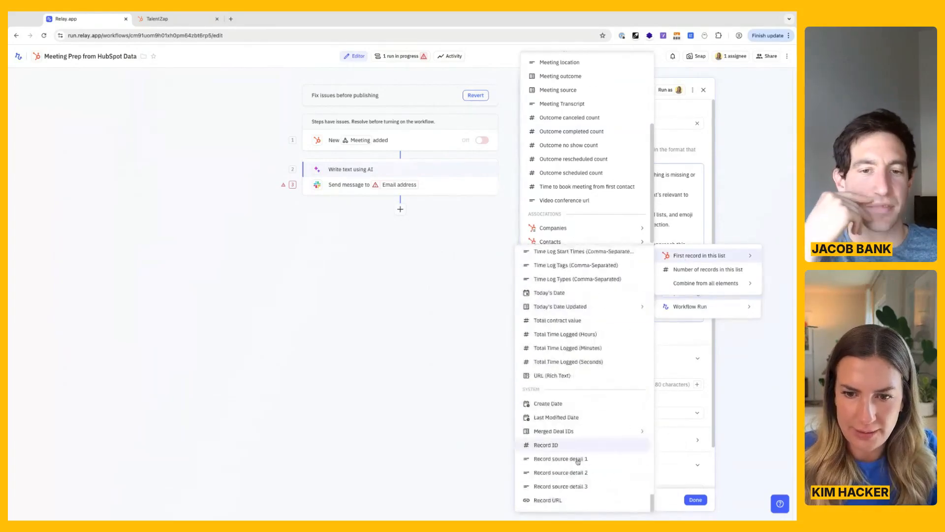
click(547, 499)
scroll(669, 252, down, 1)
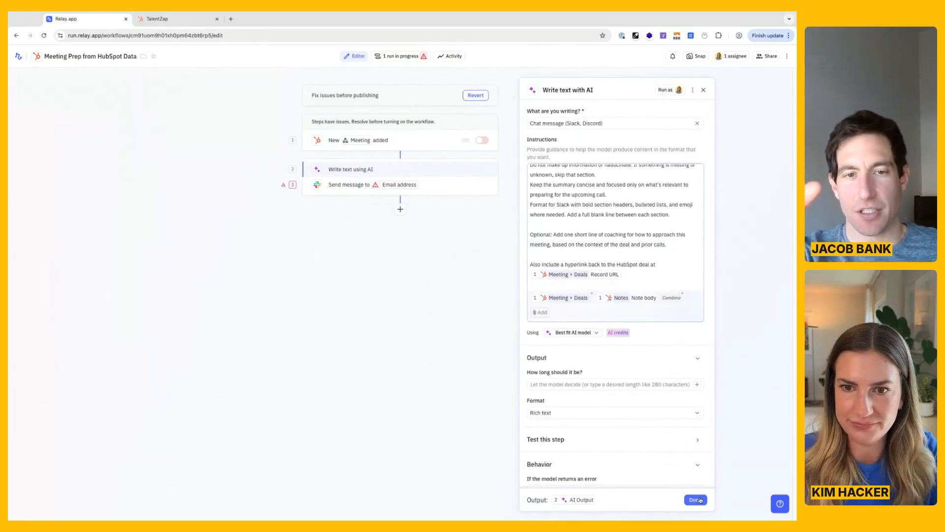
click(695, 499)
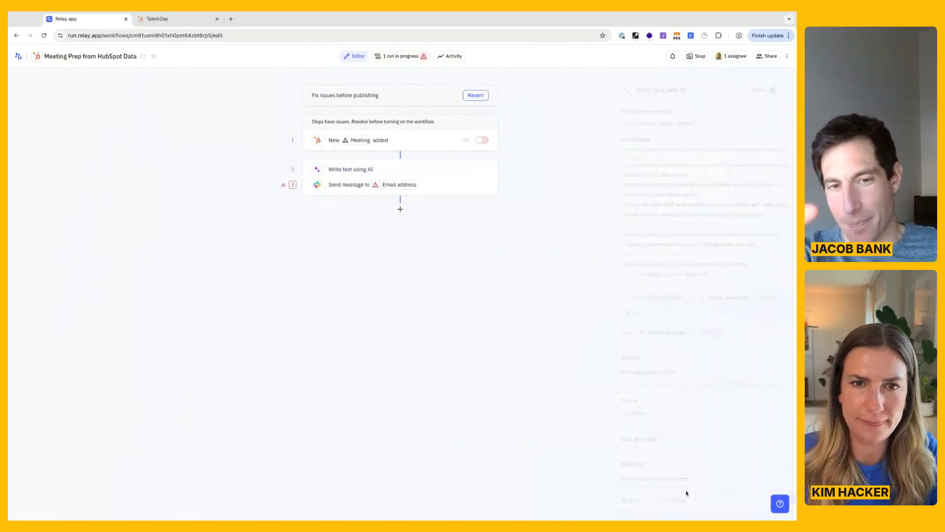
Set the Slack message's destination user to the Deal owner of the meeting's first associated deal, replacing the broken email address.
click(397, 191)
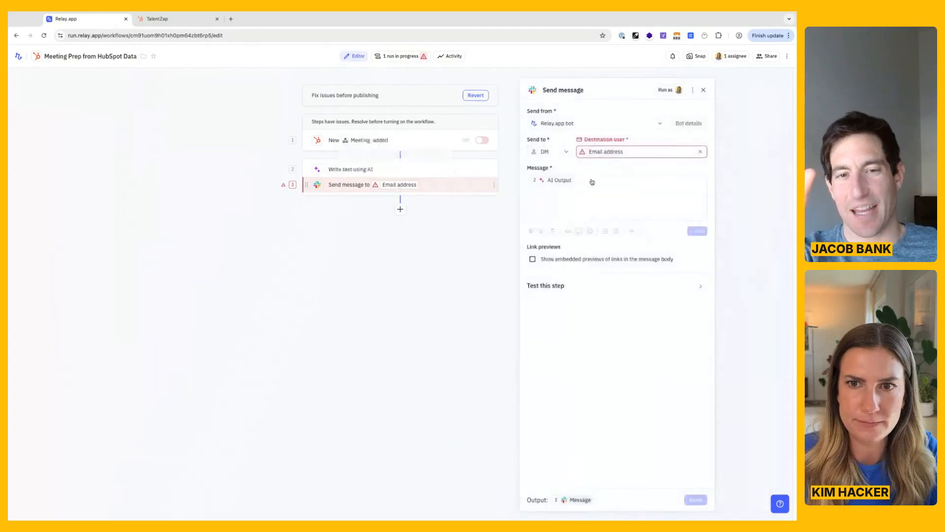
click(622, 152)
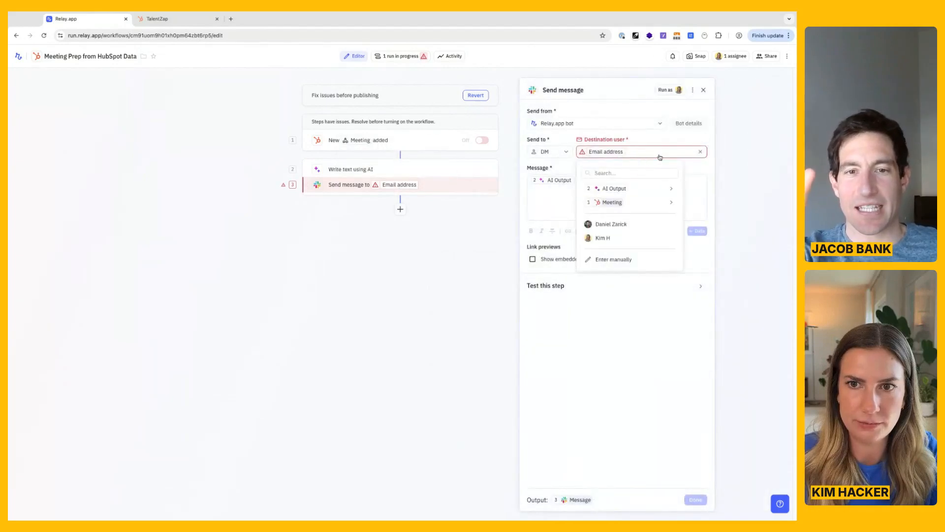
click(701, 152)
click(658, 155)
click(658, 154)
mouse_move(644, 204)
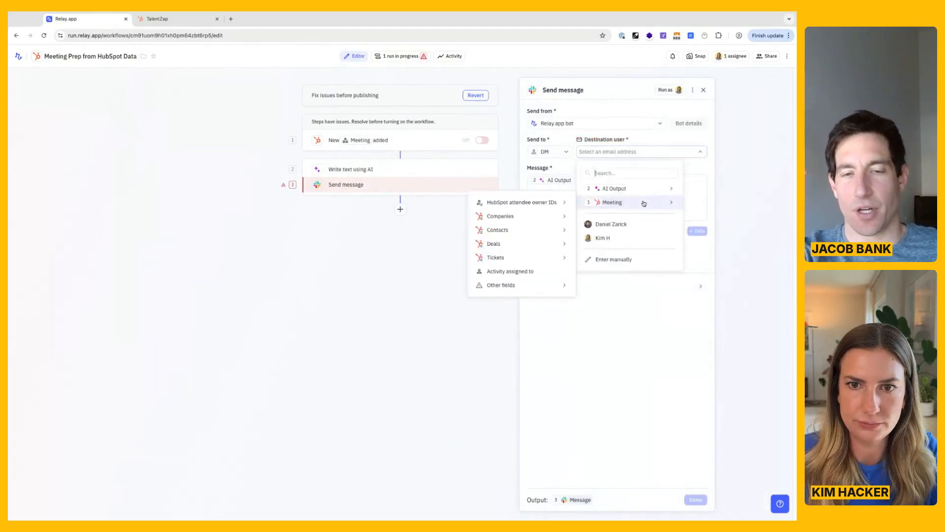
mouse_move(543, 244)
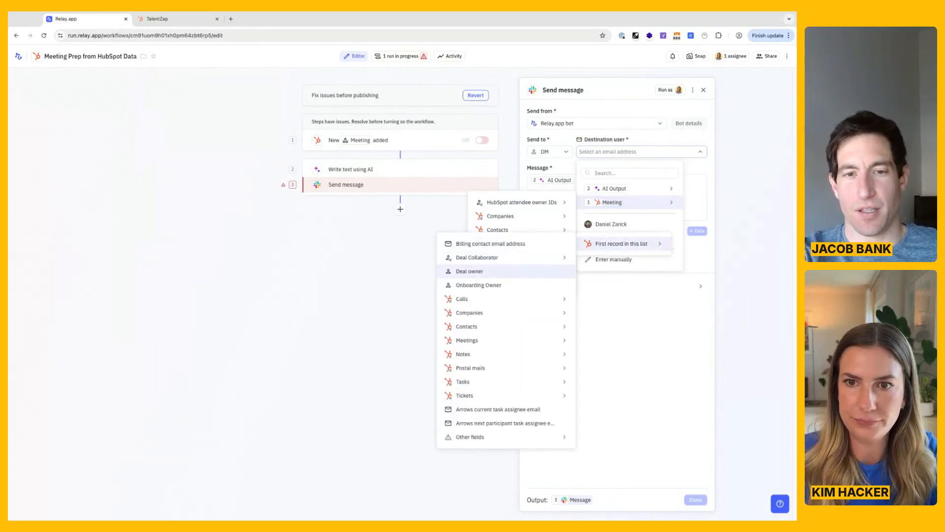
click(469, 272)
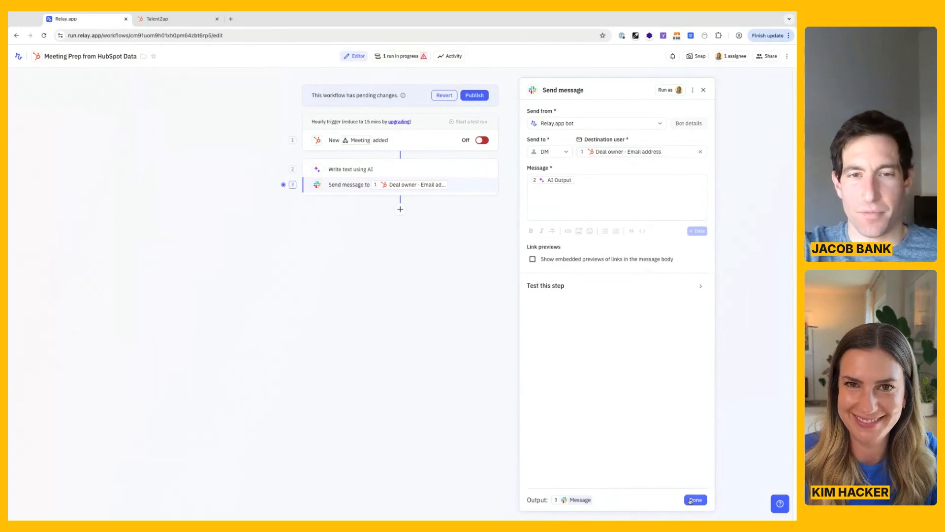
Publish the changes for new runs only and start a test run with the TalentZap Follow Up meeting.
click(483, 97)
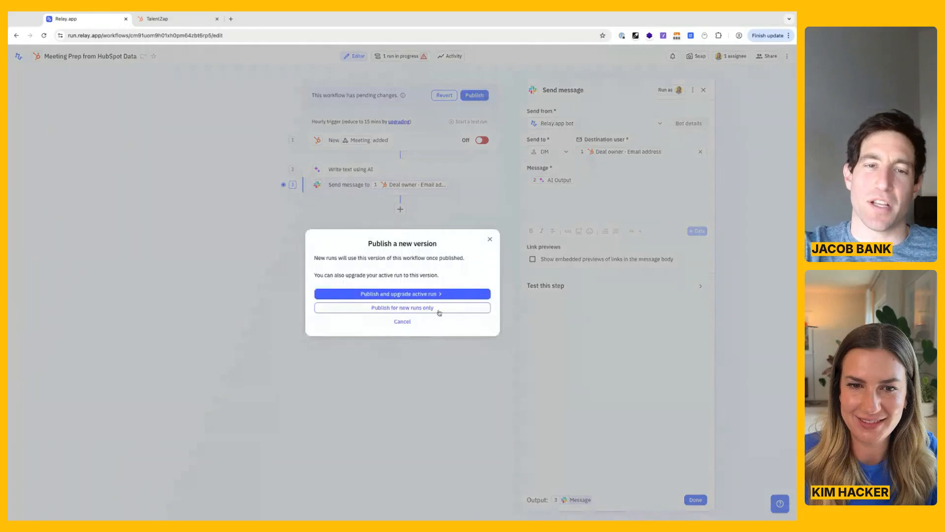
click(432, 312)
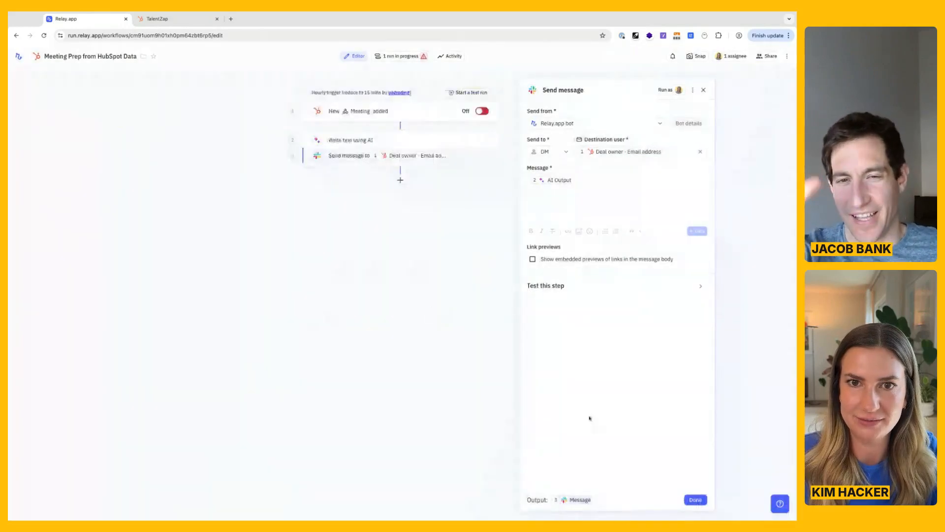
click(474, 93)
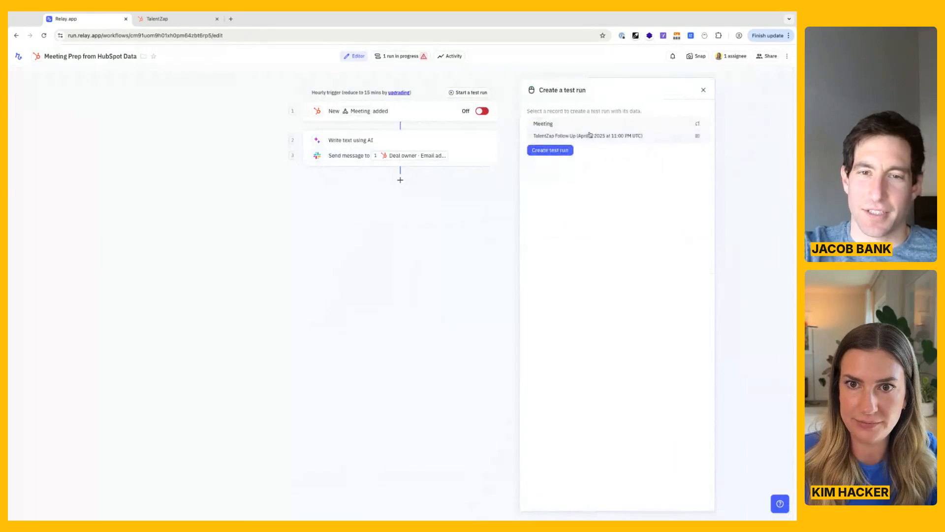
click(556, 154)
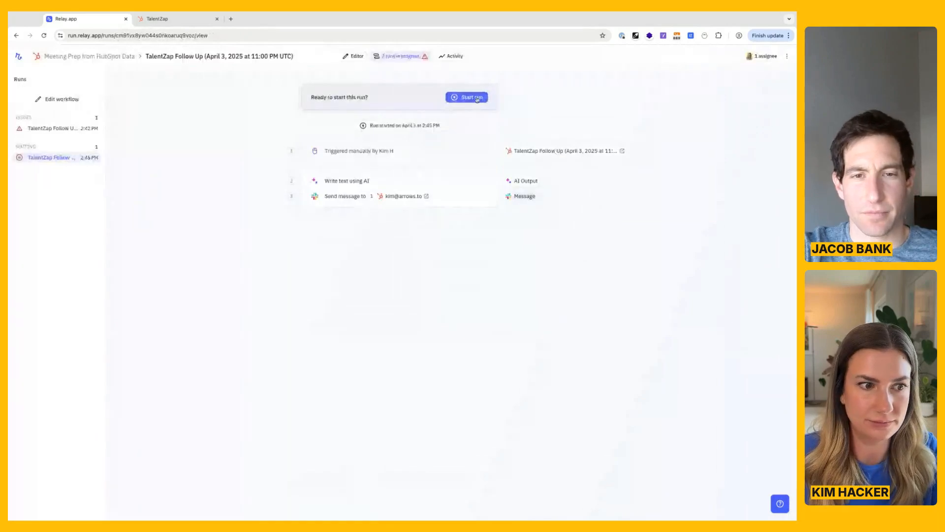
click(477, 99)
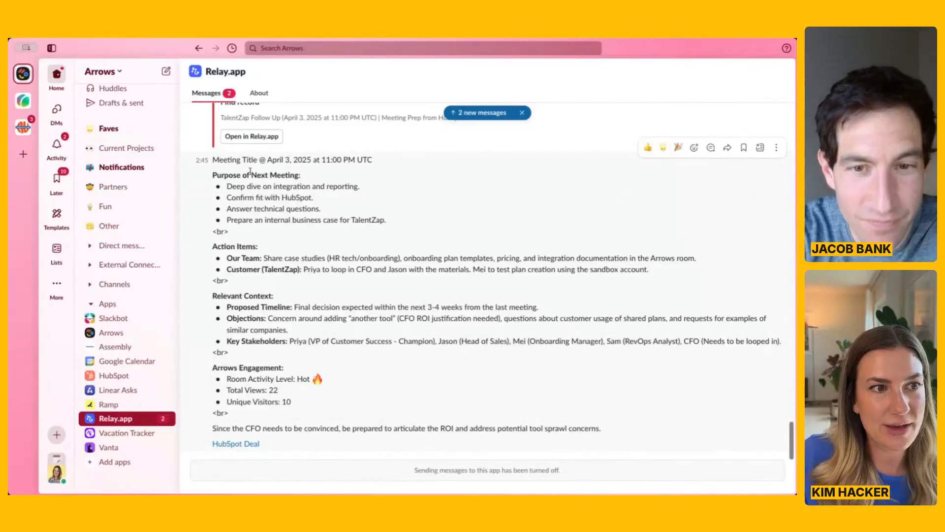
Review the prep message in Slack, checking its title line, action items, relevant context, Arrows engagement and line-break formatting.
drag(268, 160, 305, 169)
click(222, 185)
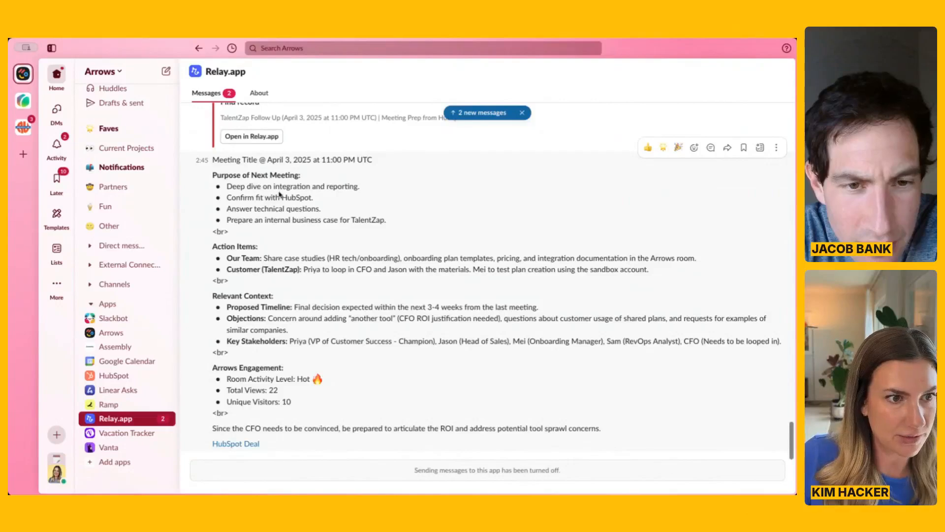
drag(265, 257, 537, 257)
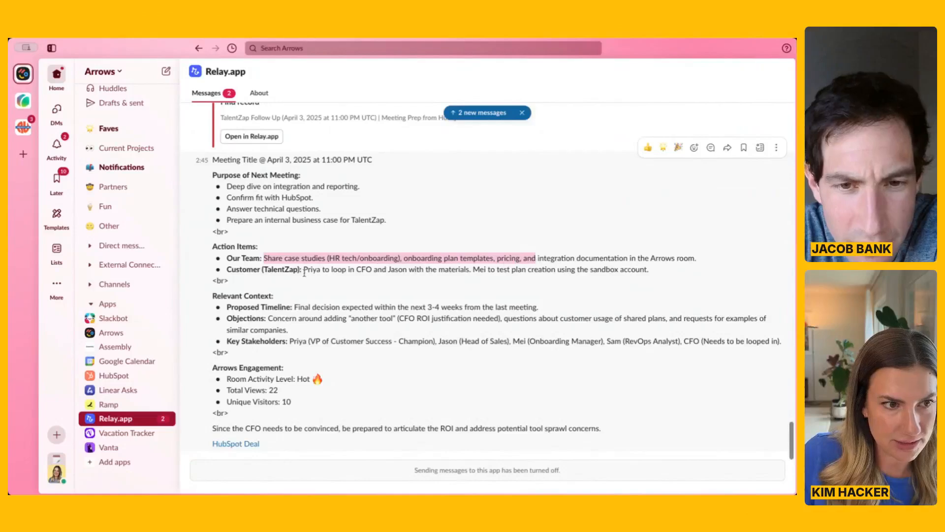
drag(316, 269, 409, 268)
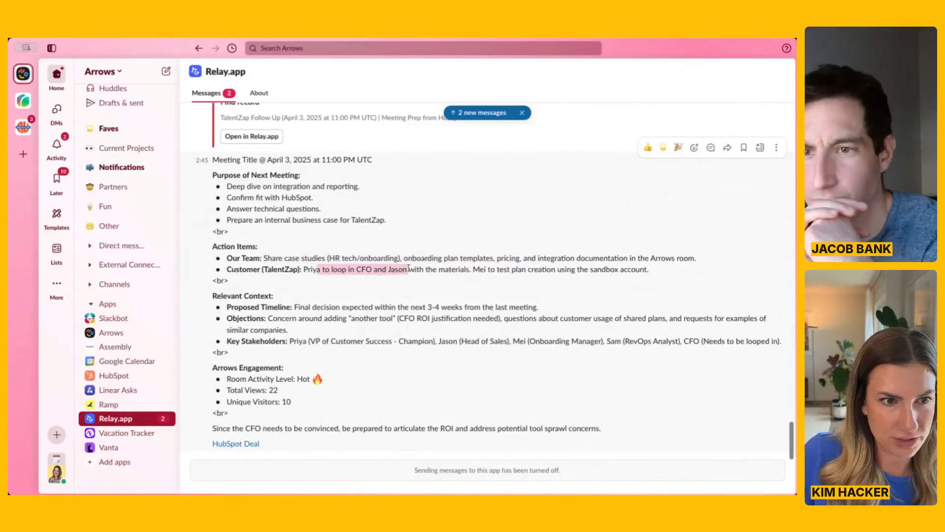
drag(522, 269, 563, 270)
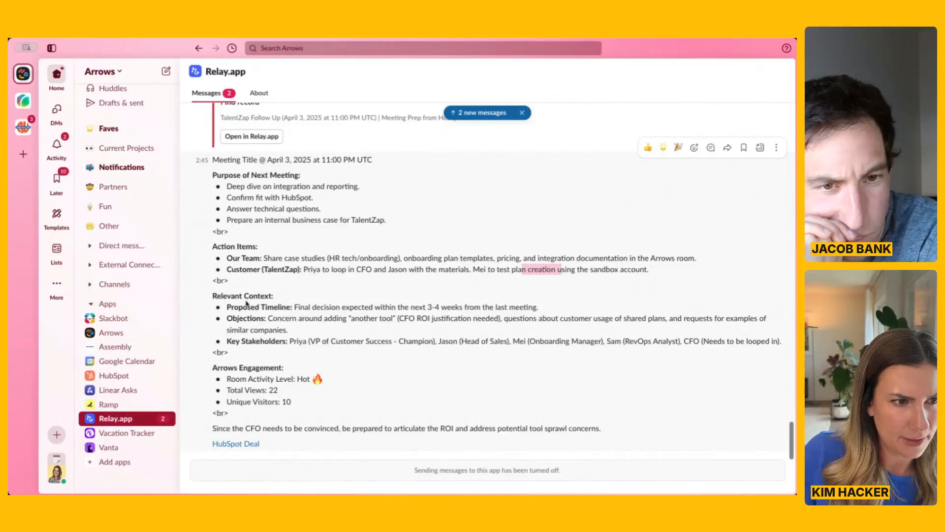
click(267, 316)
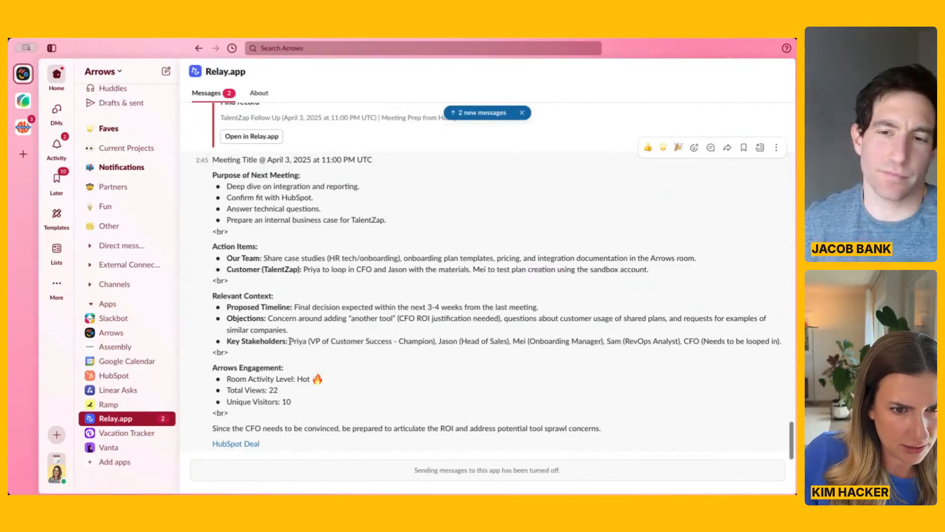
drag(290, 340, 606, 344)
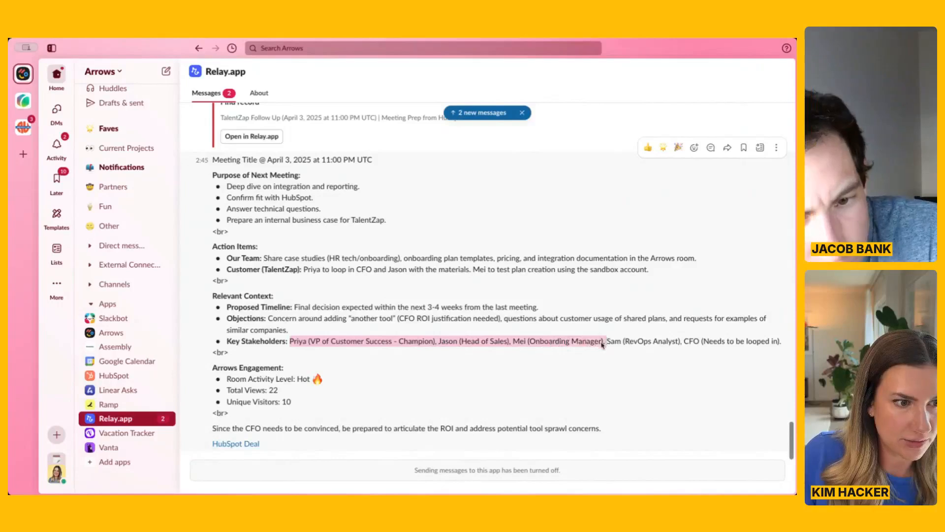
click(257, 391)
drag(228, 377, 319, 379)
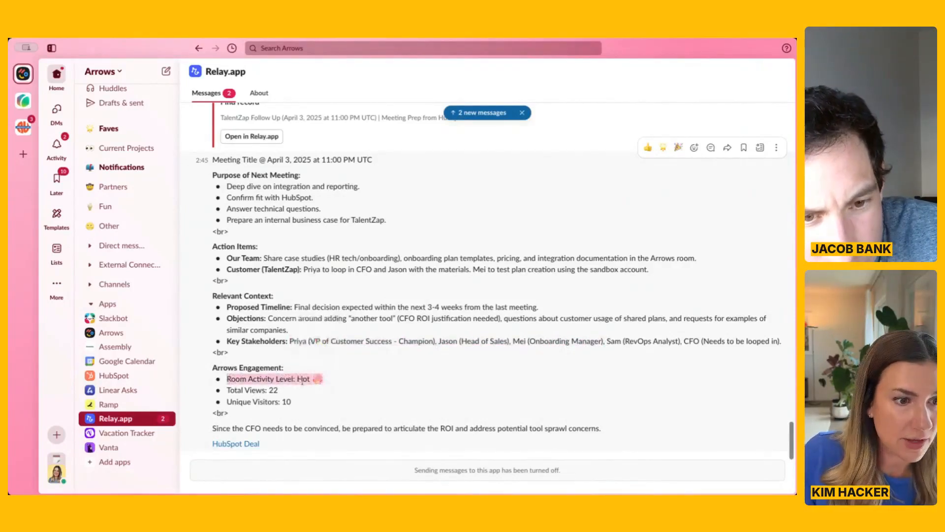
click(220, 415)
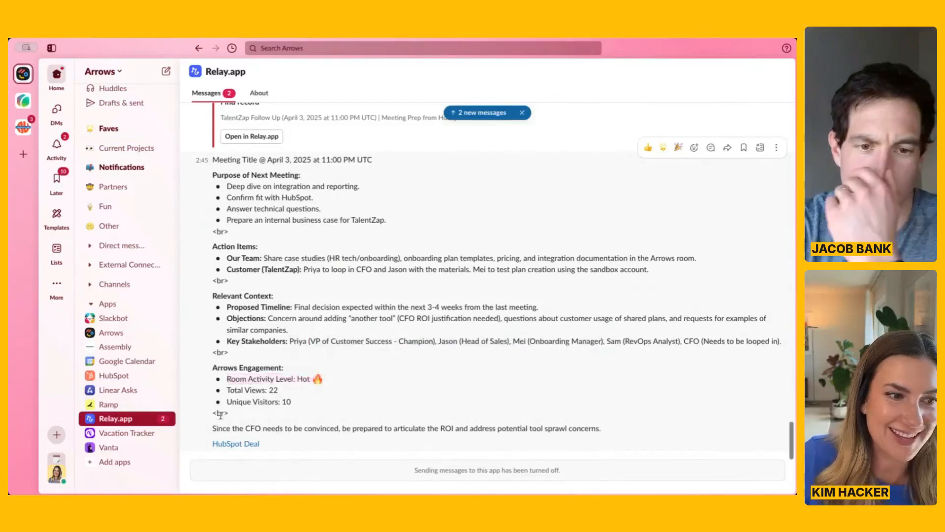
drag(238, 414, 215, 412)
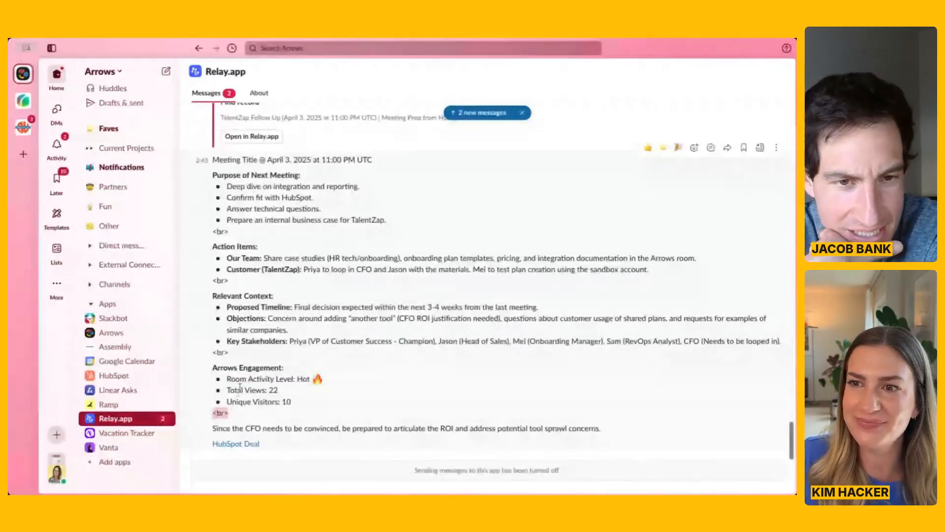
click(282, 350)
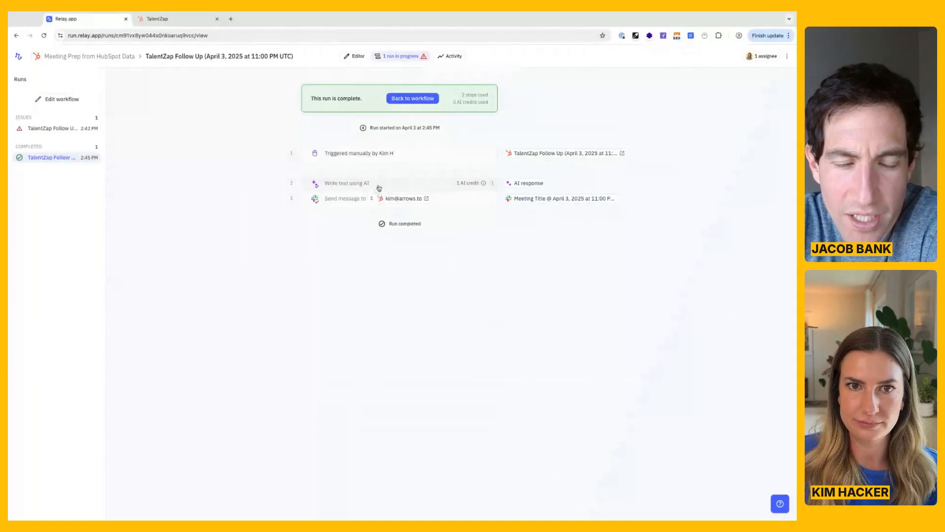
Return to the Relay.app workflow and replace "Meeting Title @ Time" in the AI step's instructions with the trigger meeting's Meeting name field.
click(406, 100)
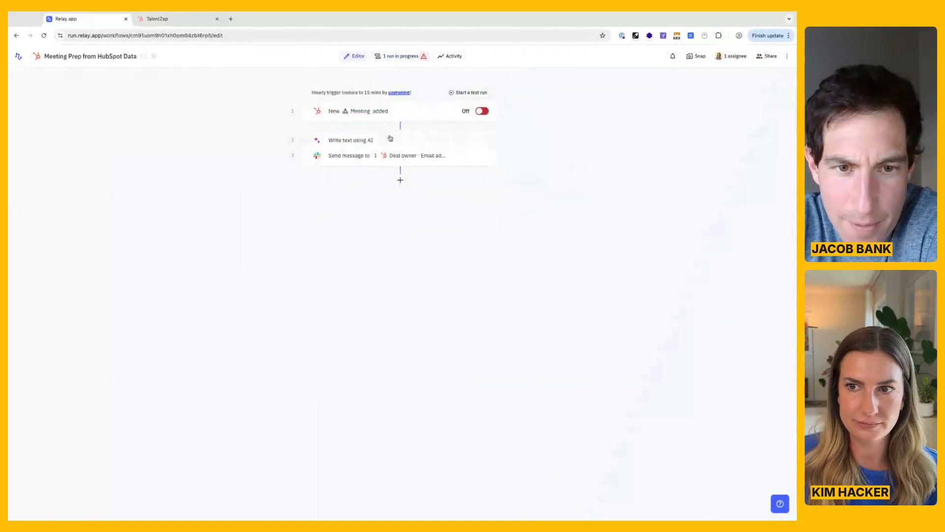
click(390, 138)
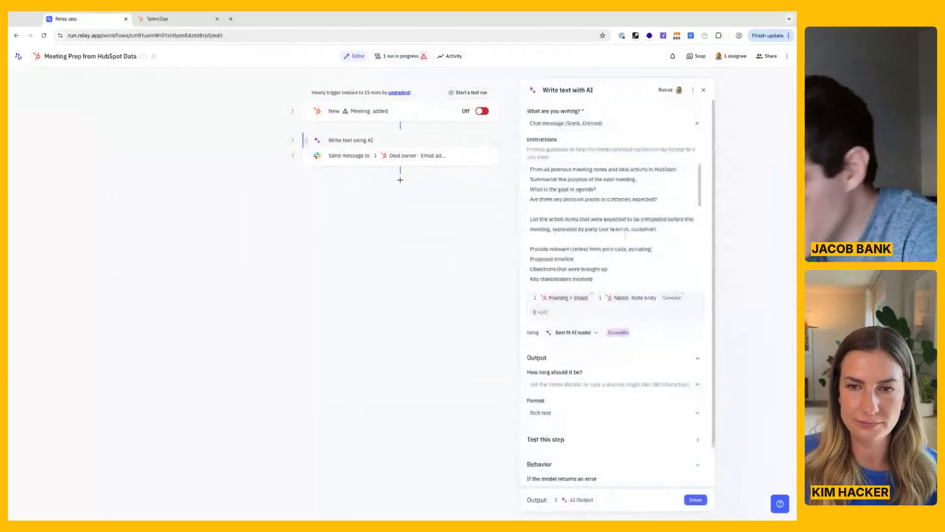
scroll(635, 244, down, 3)
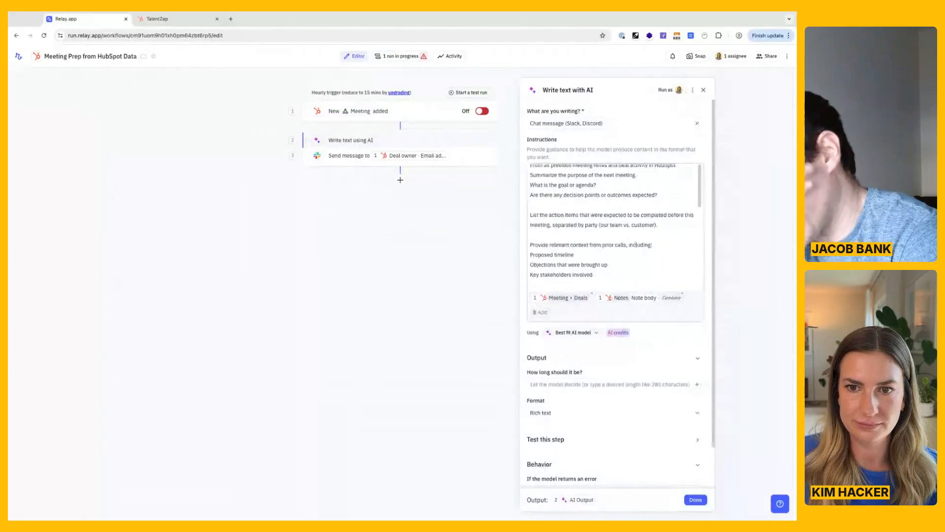
scroll(636, 248, up, 3)
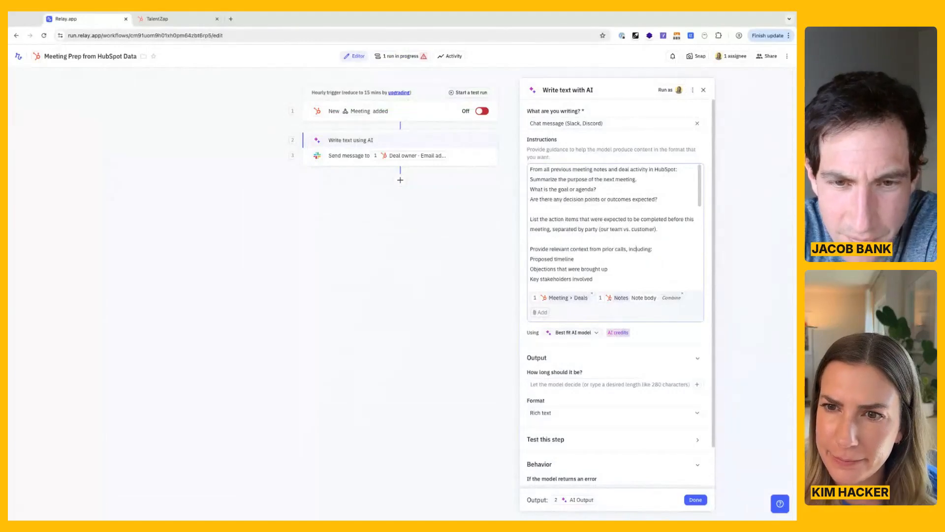
scroll(616, 226, down, 1)
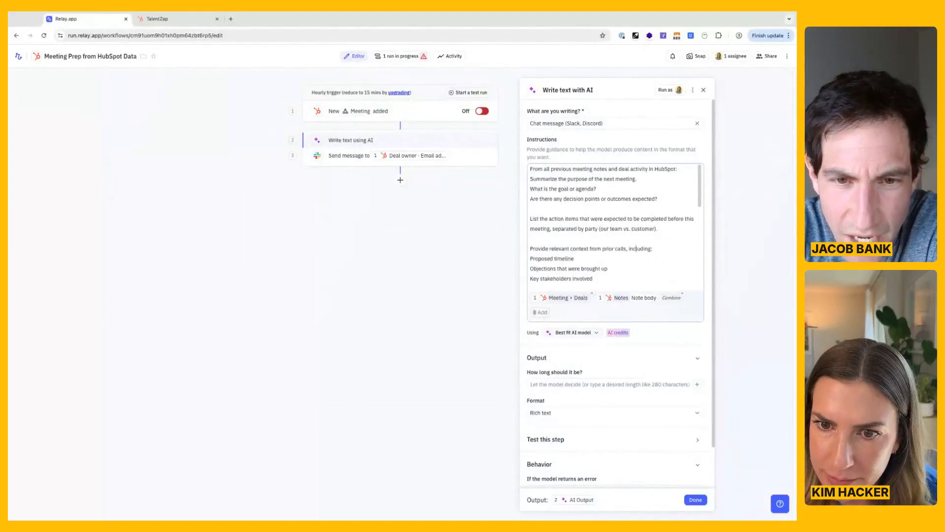
scroll(615, 226, down, 5)
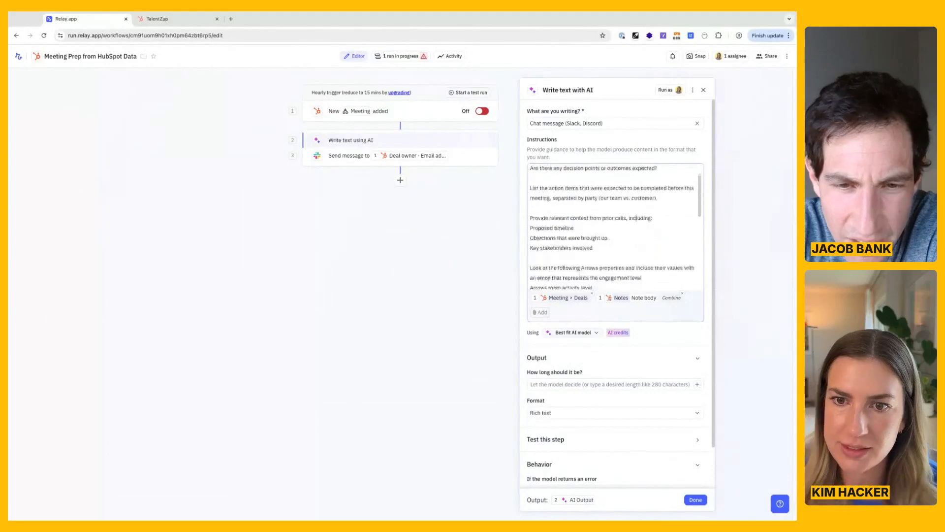
click(598, 240)
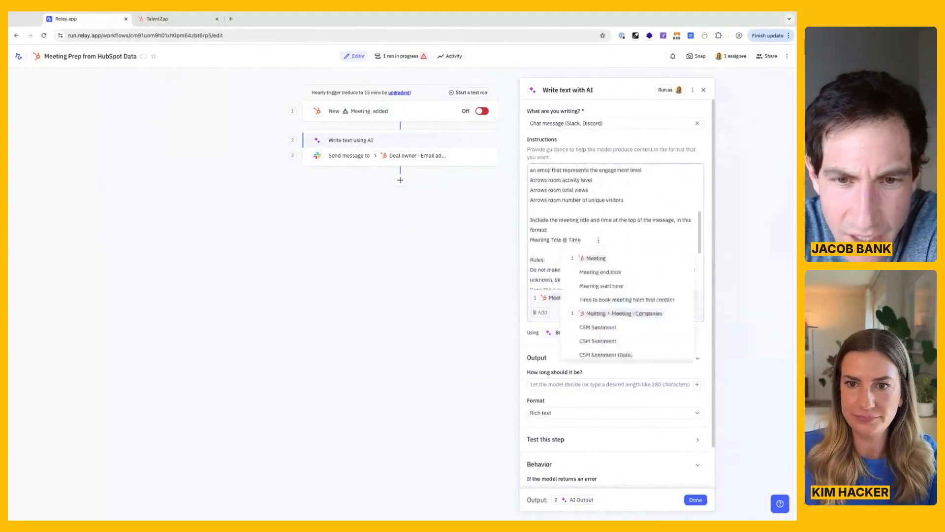
click(561, 239)
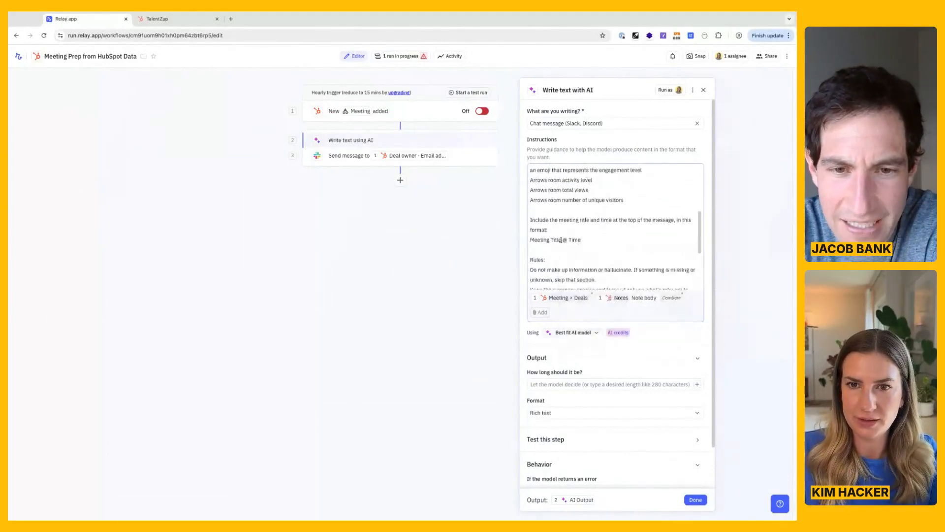
key(alt+shift+Left)
key(alt+shift+Left)
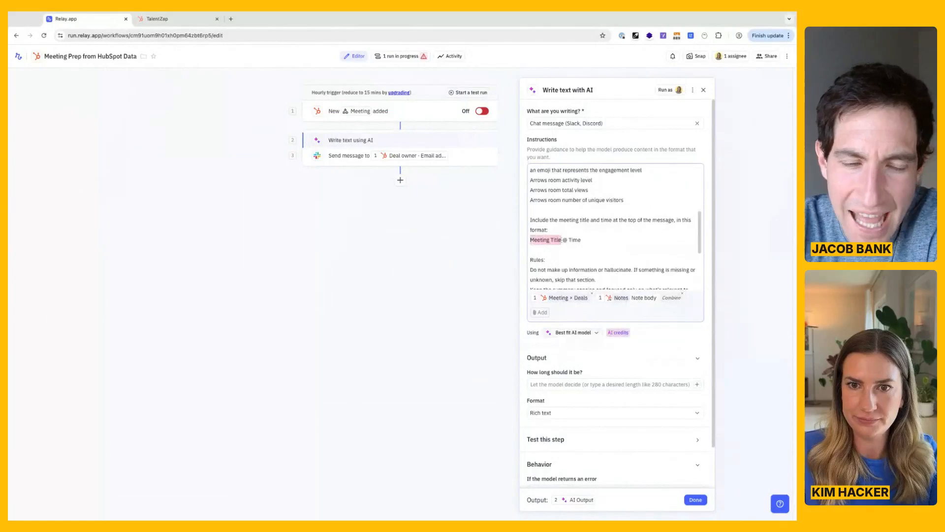
click(615, 240)
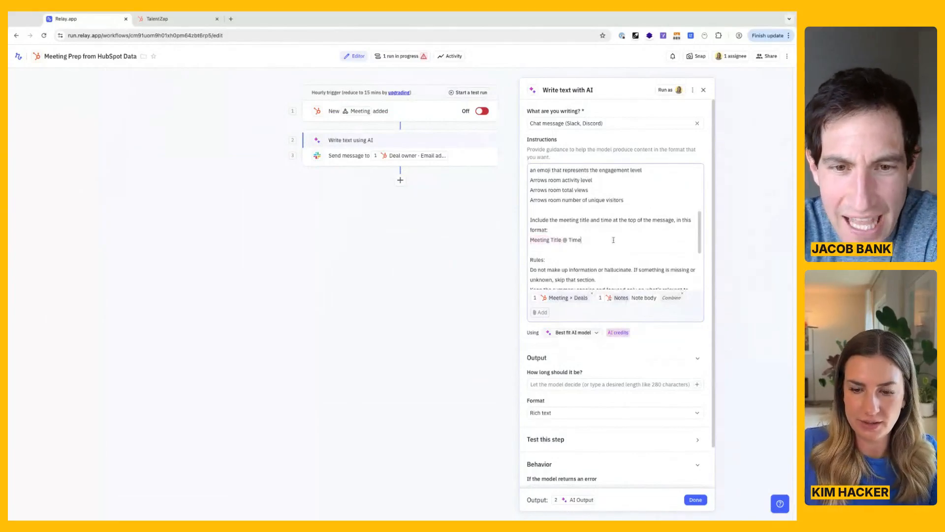
key(alt+shift+Left)
key(alt+shift+Left)
key(alt+shift+Left)
key(alt+shift+Left)
text(@)
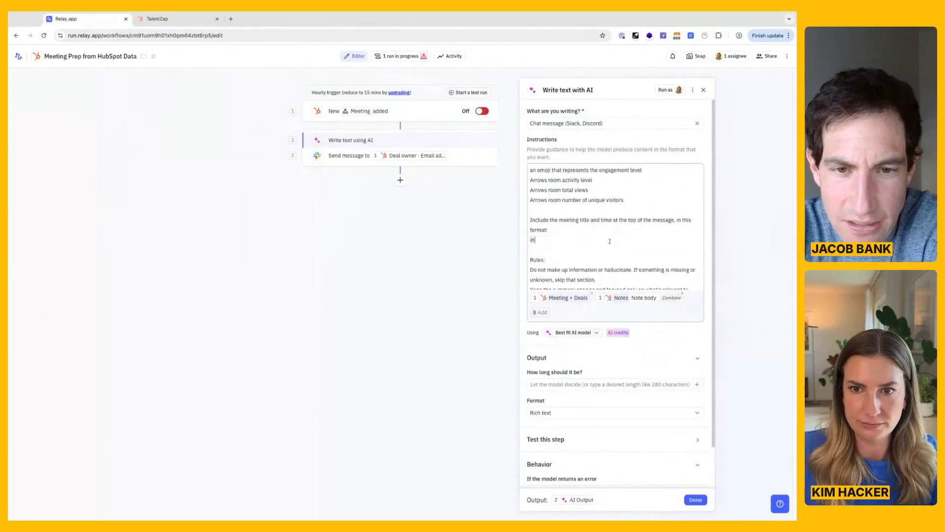
mouse_move(561, 258)
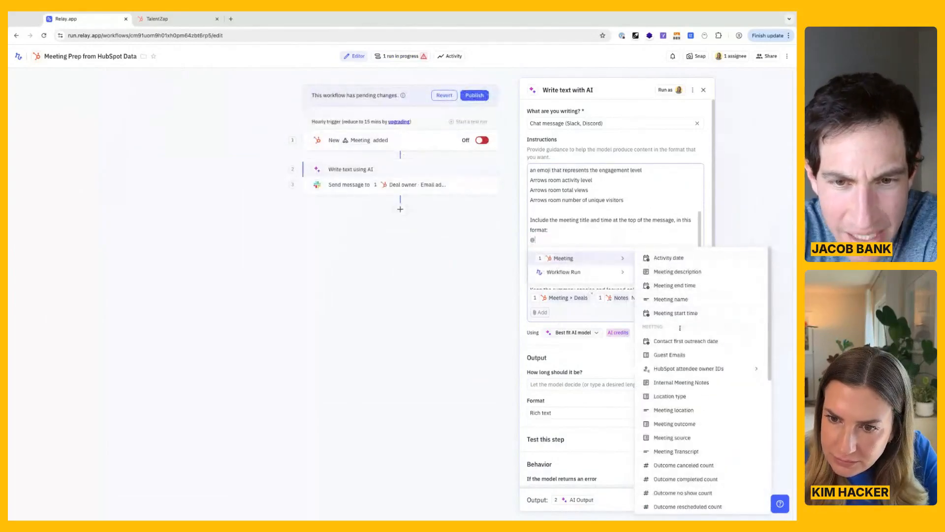
scroll(681, 325, down, 3)
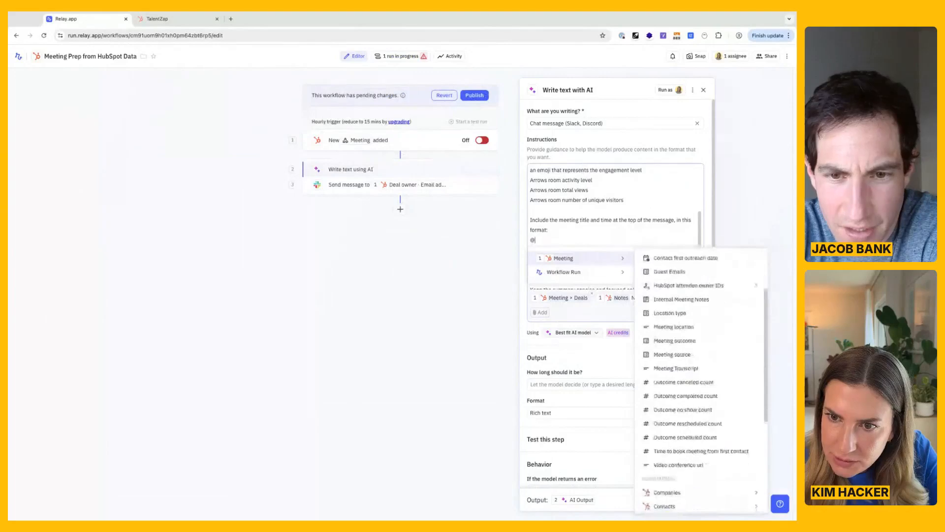
scroll(681, 320, up, 3)
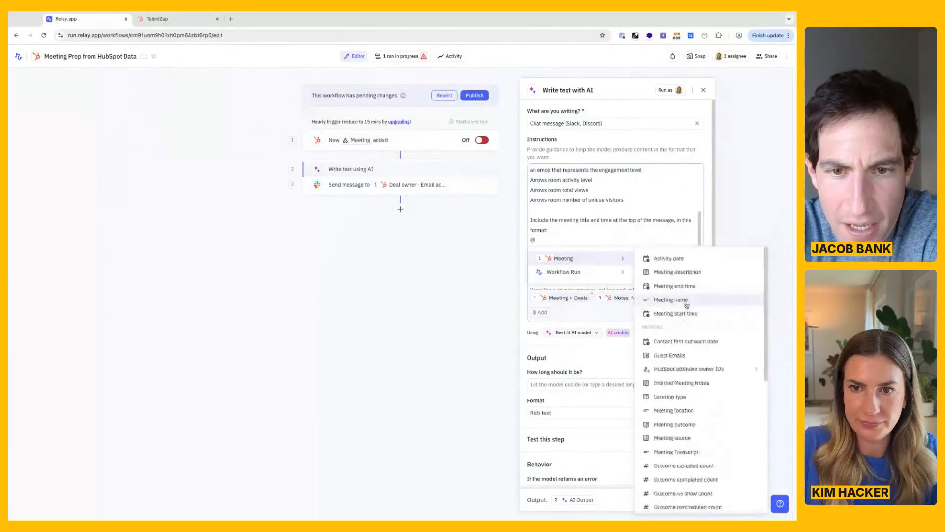
click(686, 304)
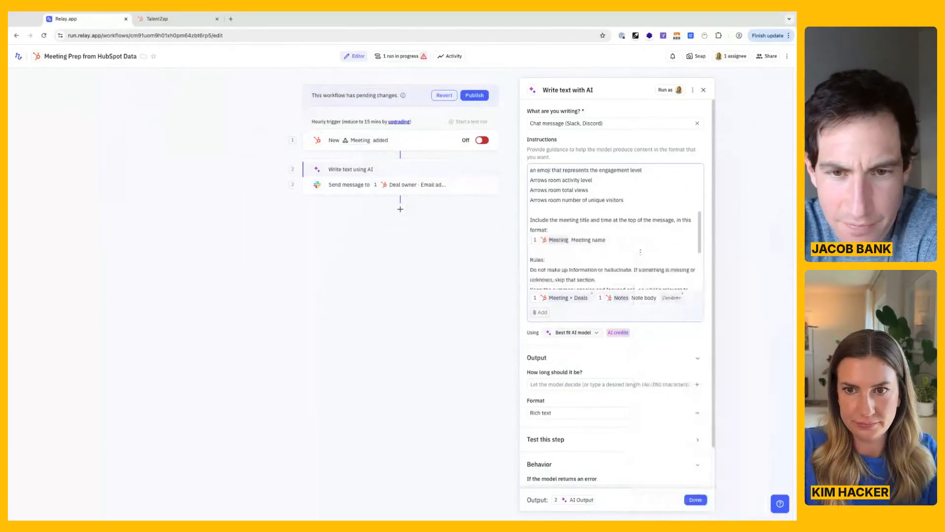
Complete the title format in the AI instructions by adding "@" and the trigger meeting's Meeting start time after the Meeting name.
text(@ @)
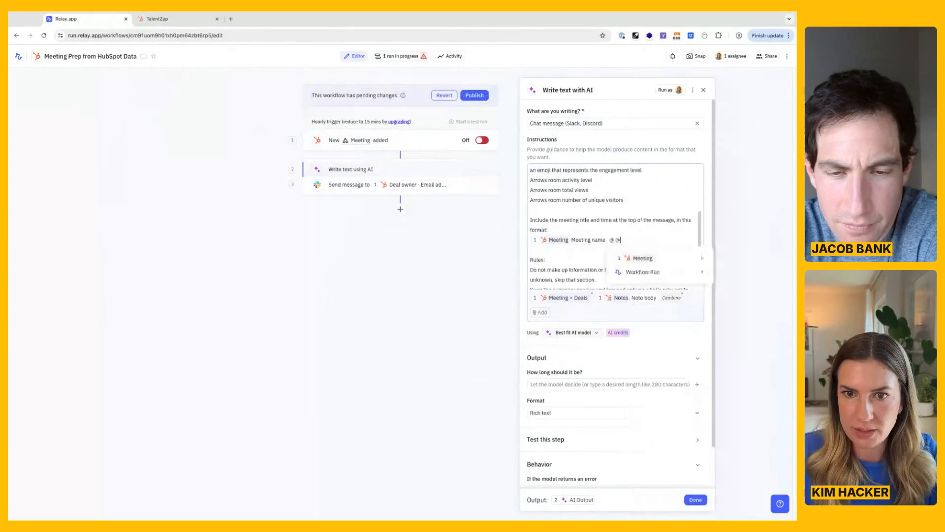
mouse_move(646, 263)
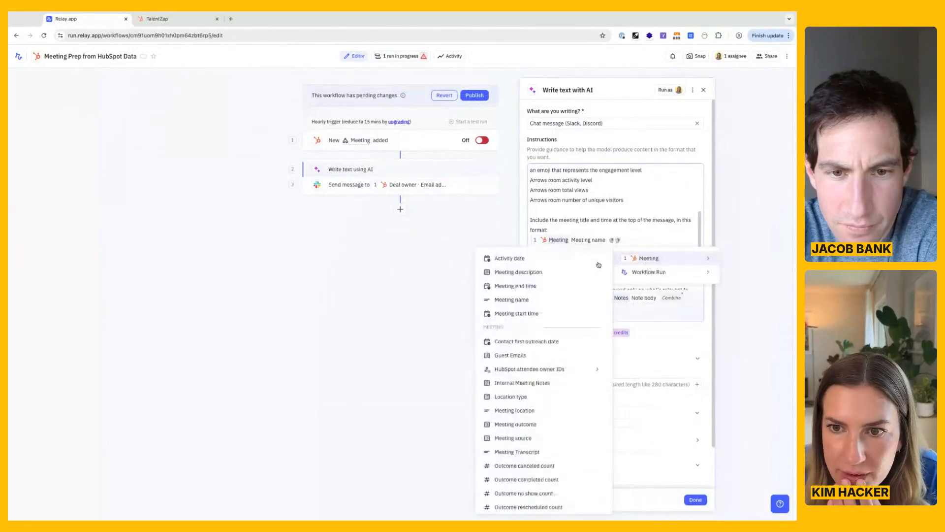
click(543, 314)
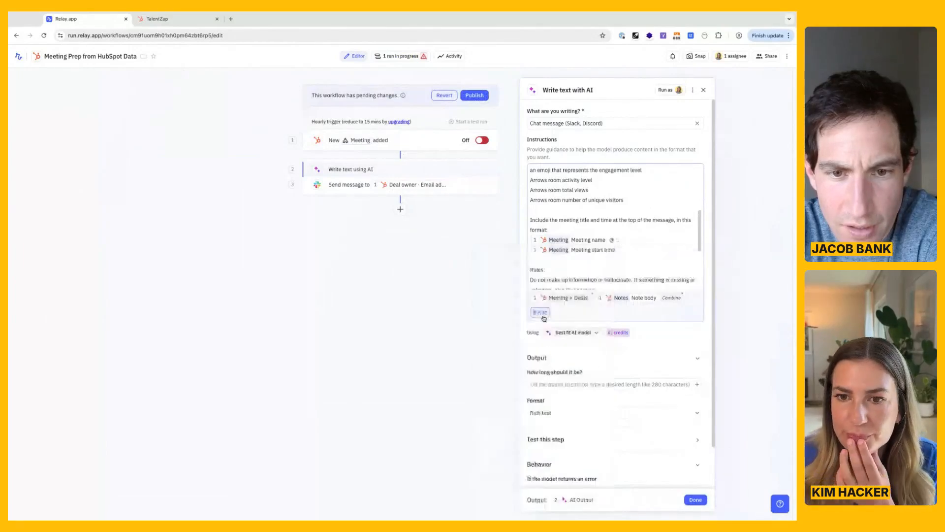
Add "Don't include any html tags like <br>" after the blank-line formatting rule in the AI instructions and finish editing the step.
scroll(648, 271, down, 2)
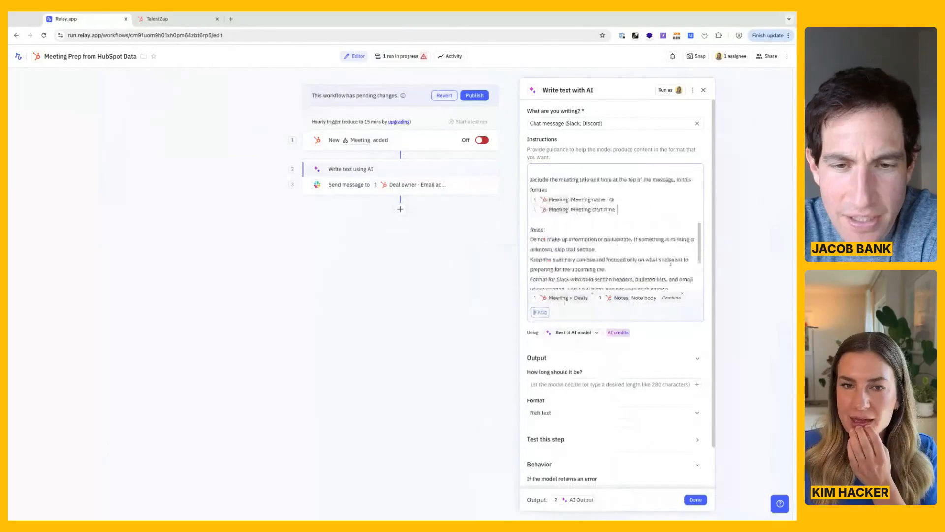
scroll(670, 258, down, 3)
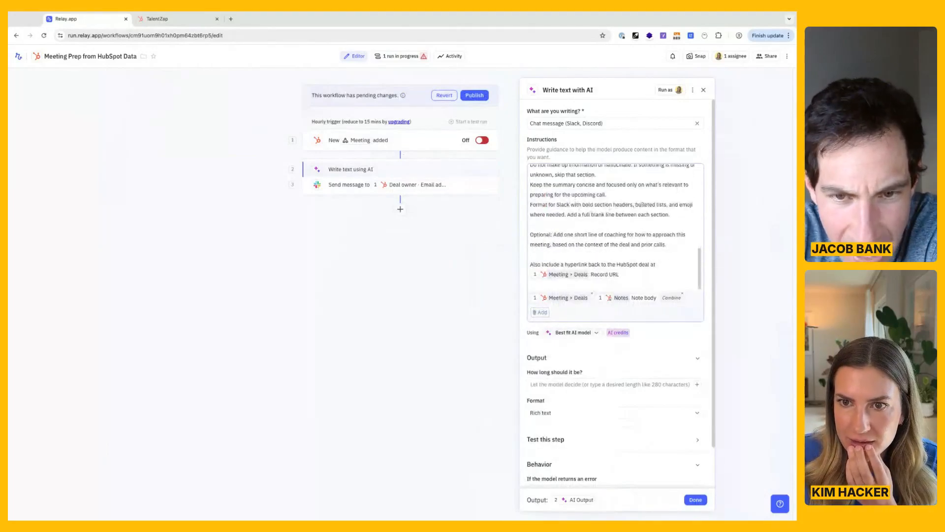
drag(578, 215, 671, 215)
click(616, 214)
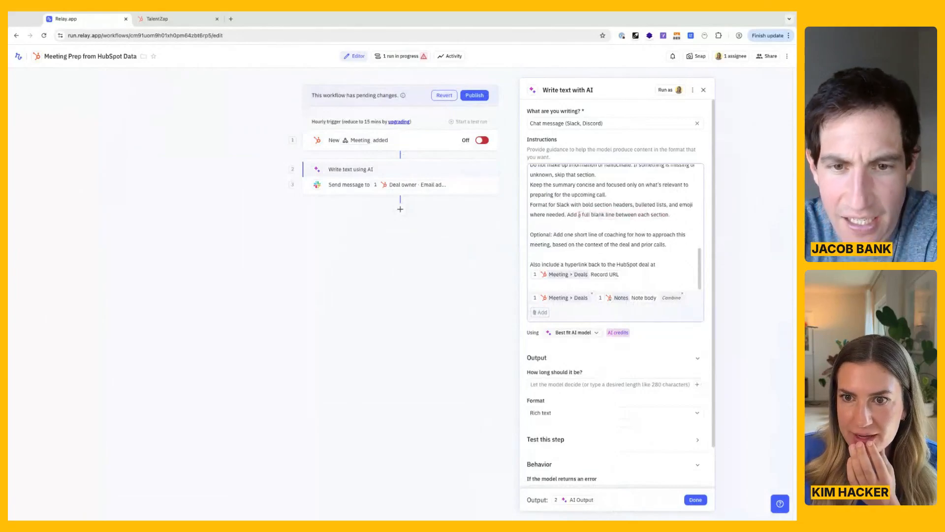
drag(589, 214, 661, 215)
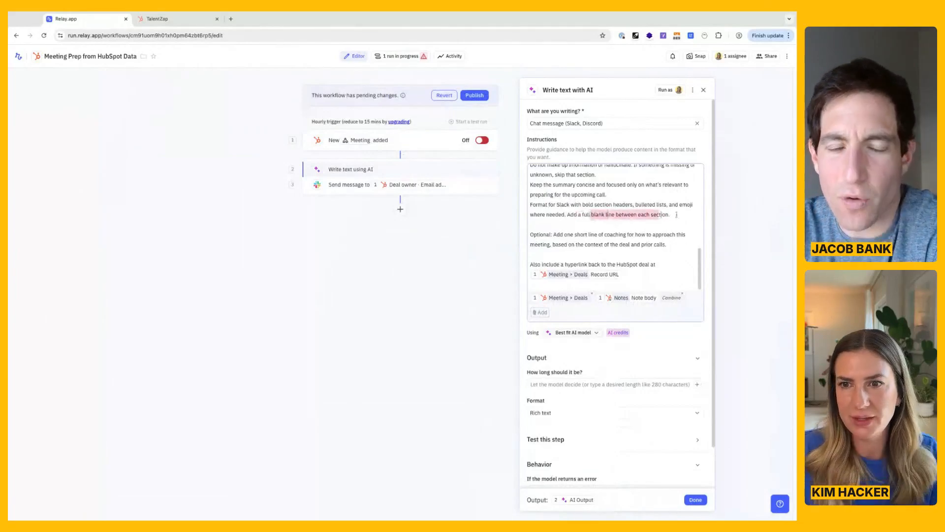
click(677, 214)
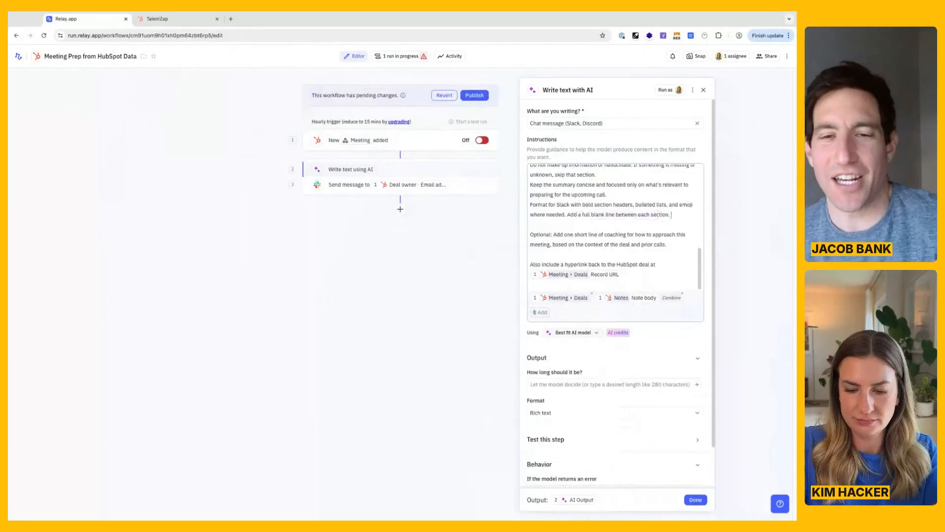
text(Don't inclu)
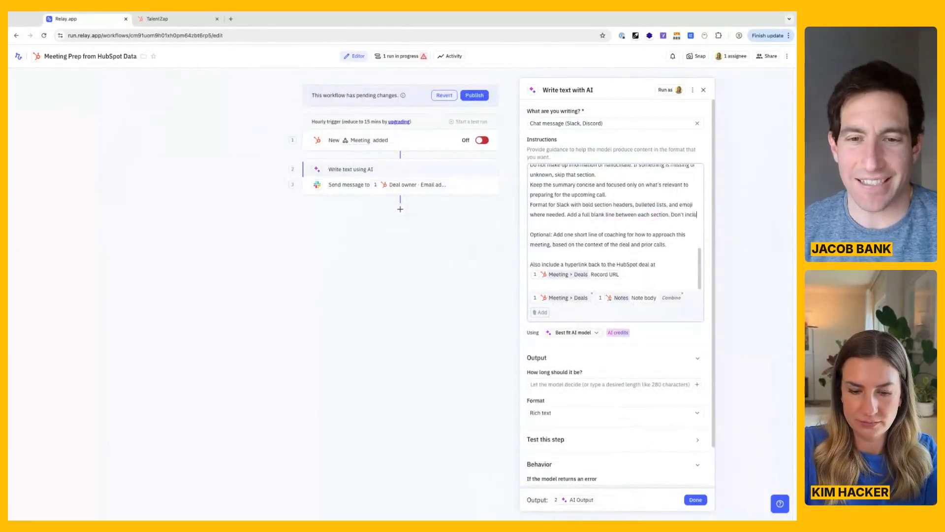
text(de any html tags like <br>)
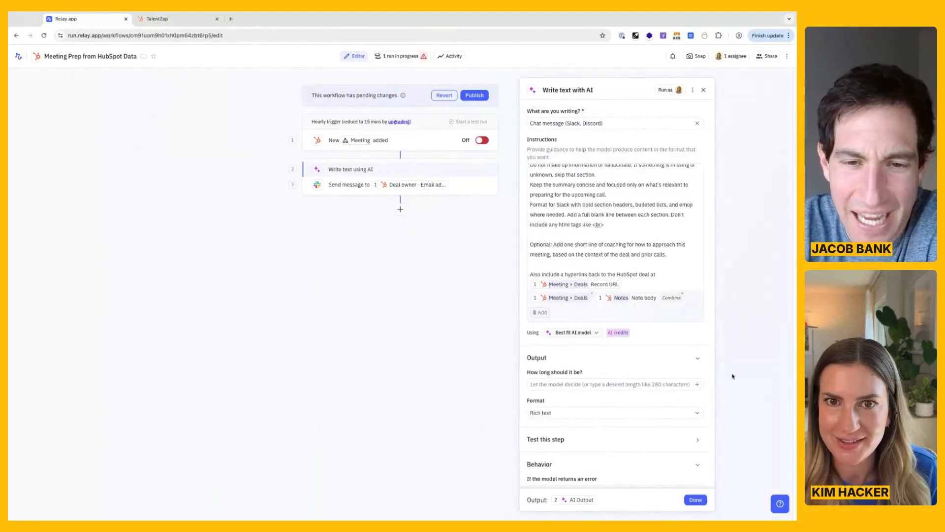
click(698, 501)
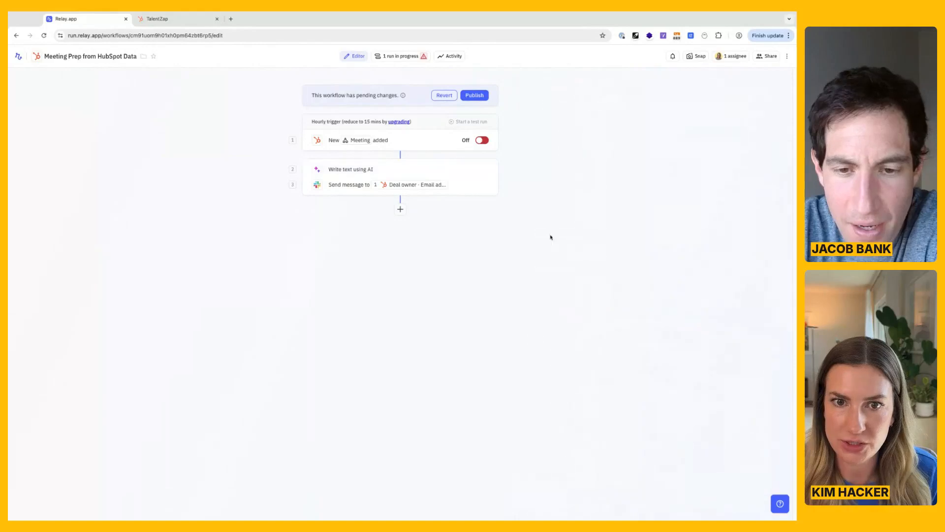
Publish the new version without upgrading the active run and start a test run with the TalentZap Follow Up meeting.
click(476, 95)
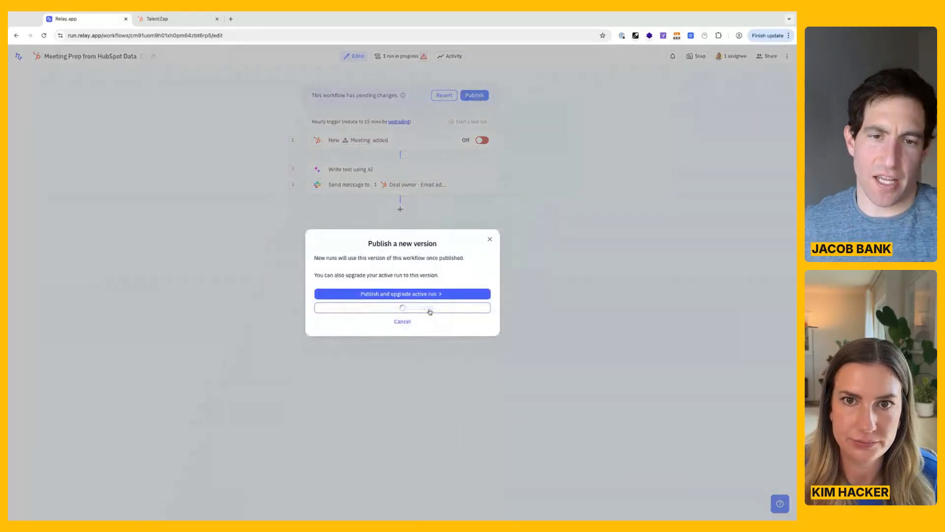
click(430, 308)
click(476, 94)
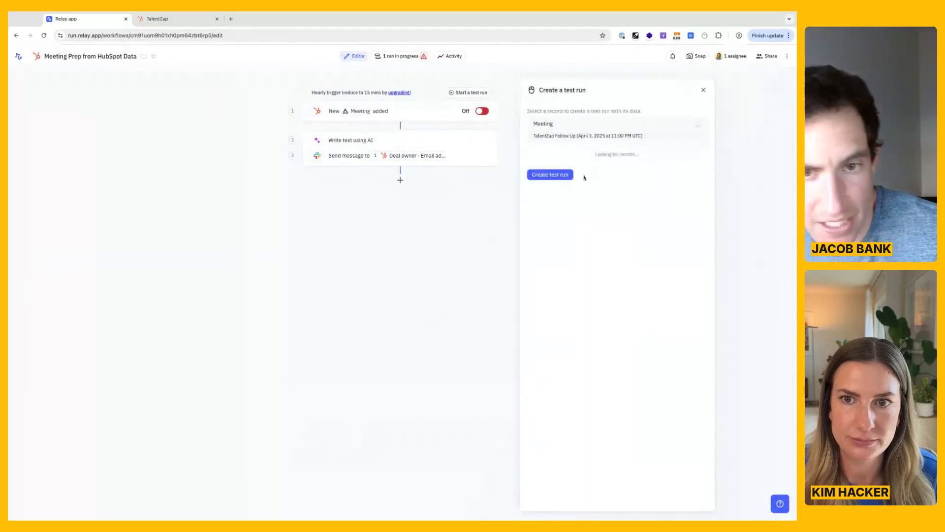
click(568, 152)
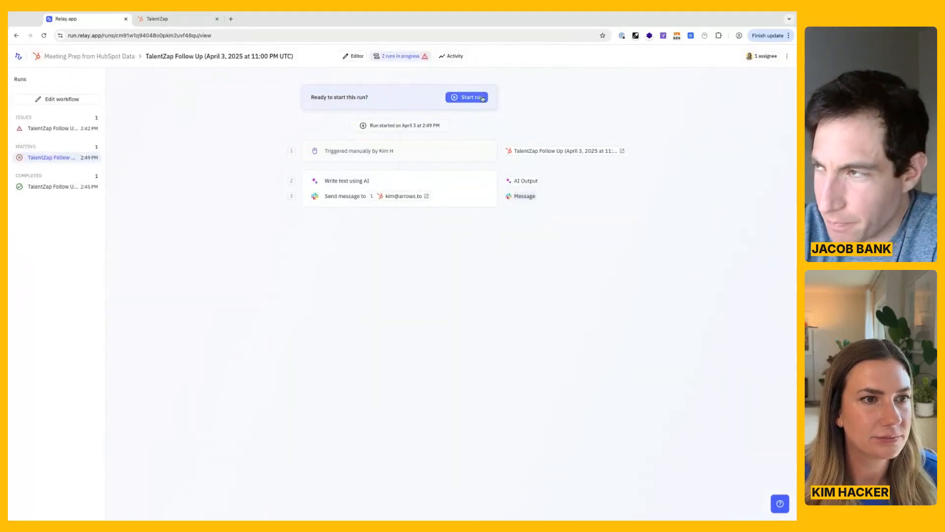
click(482, 98)
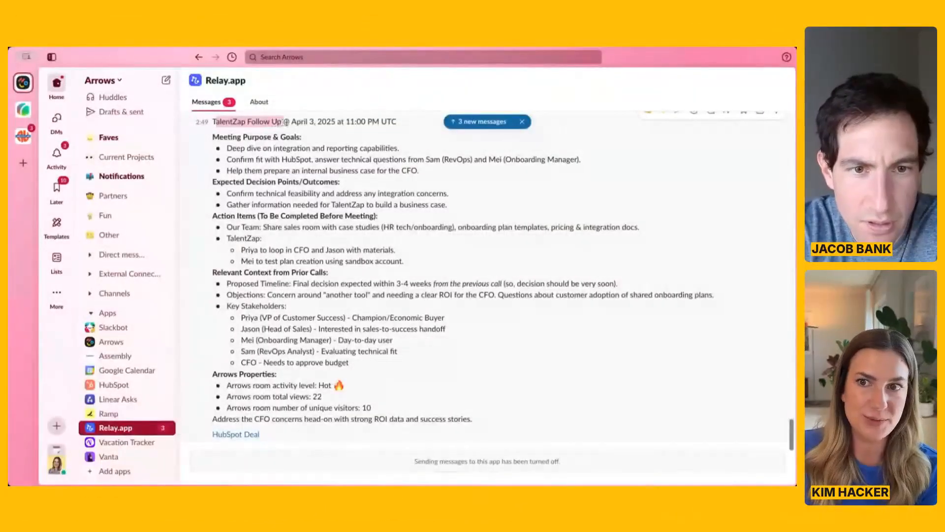
Review the new prep message in Slack, checking its meeting title and time line, section formatting and HubSpot Deal link.
drag(286, 122, 291, 122)
click(215, 122)
drag(215, 122, 371, 130)
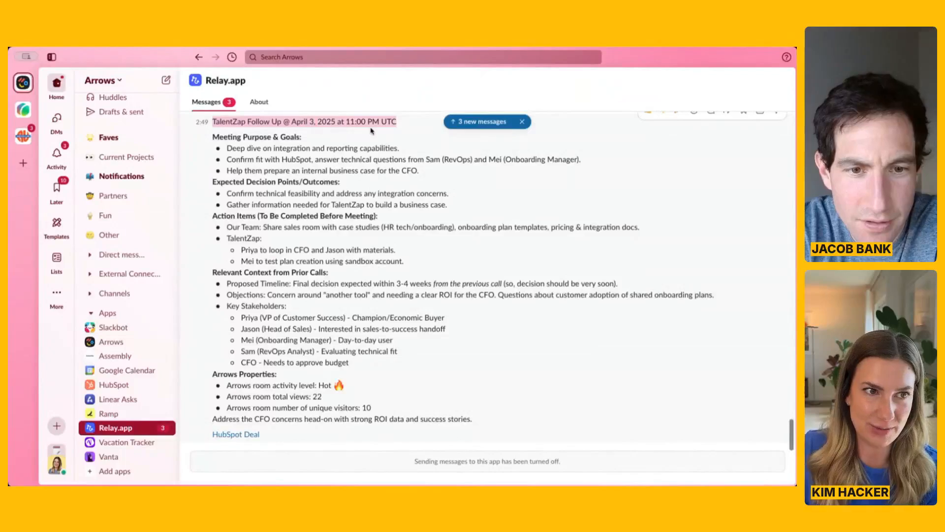
click(385, 131)
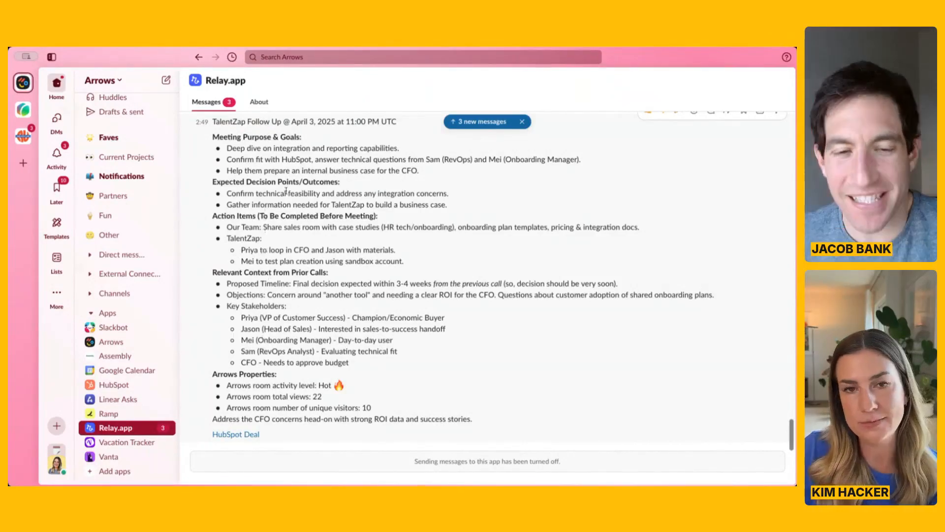
click(249, 436)
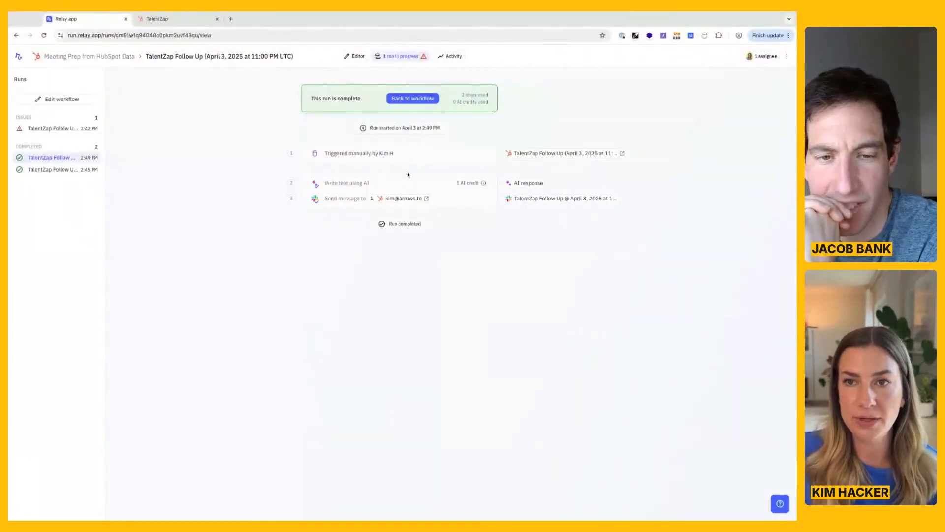
Return to the Relay.app workflow and insert a Wait for time step between the meeting trigger and the AI writing step.
click(413, 98)
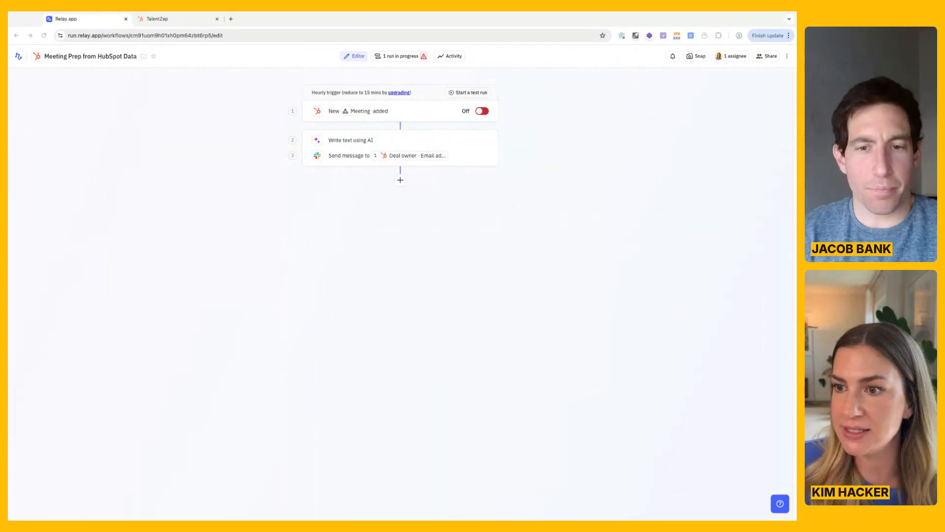
click(382, 237)
mouse_move(402, 127)
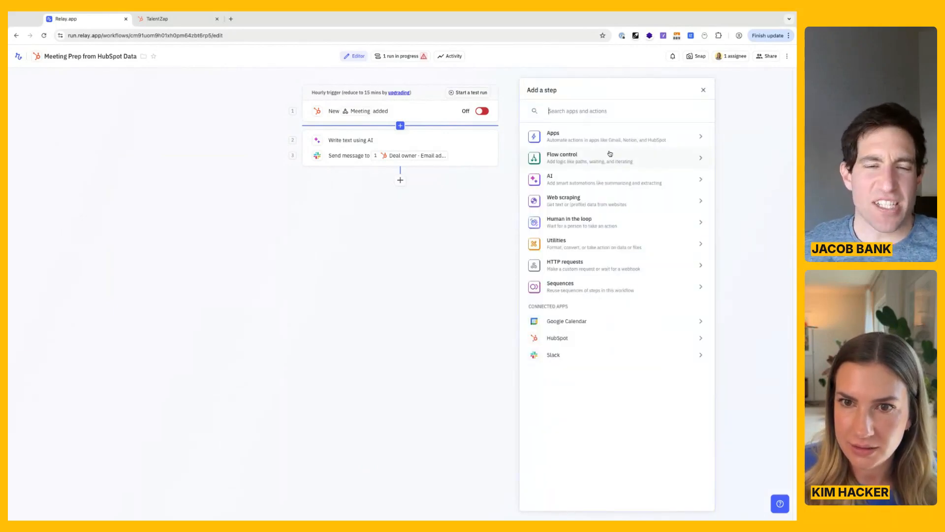
text(wait)
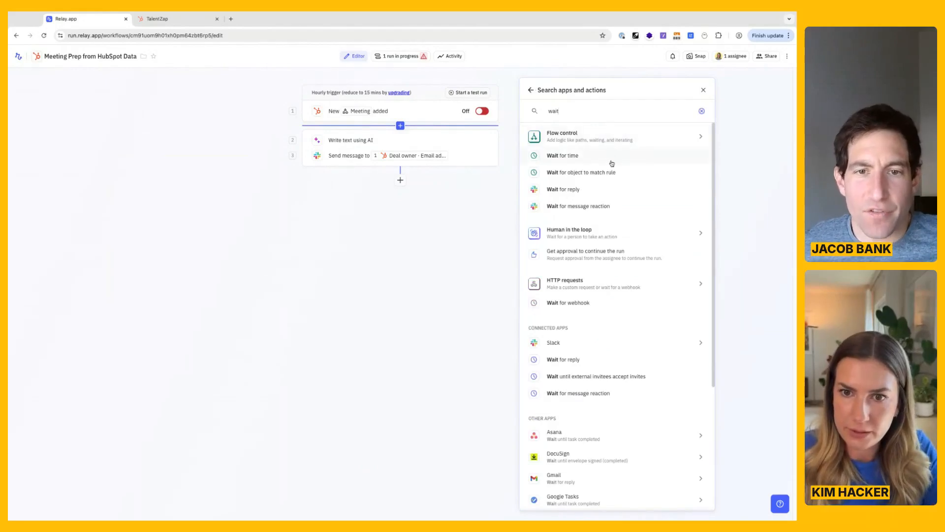
click(587, 157)
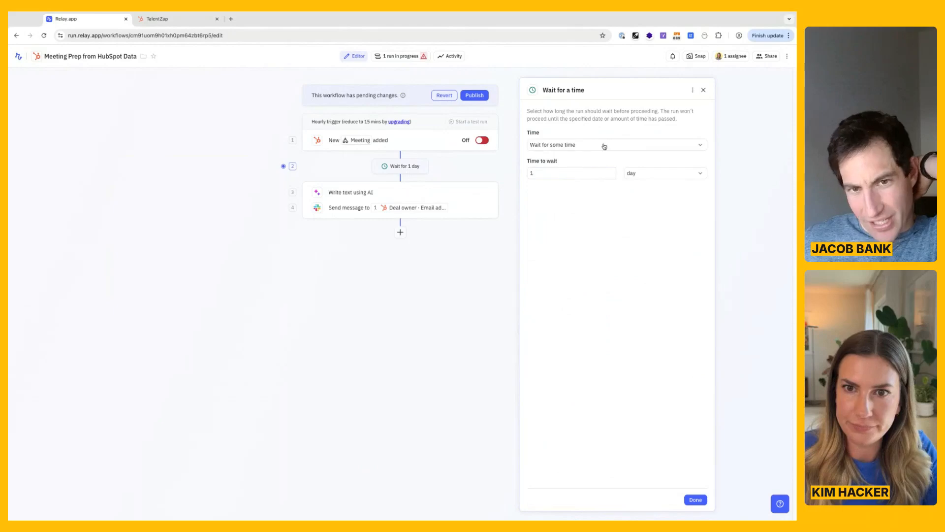
Configure the wait step to hold until 1 hour before the meeting's Activity date and finish editing it.
click(604, 145)
click(580, 168)
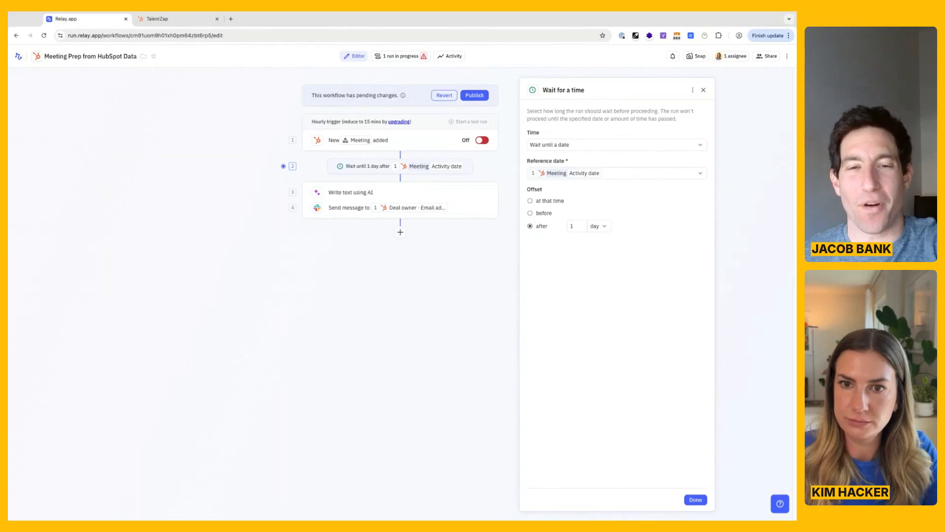
click(543, 214)
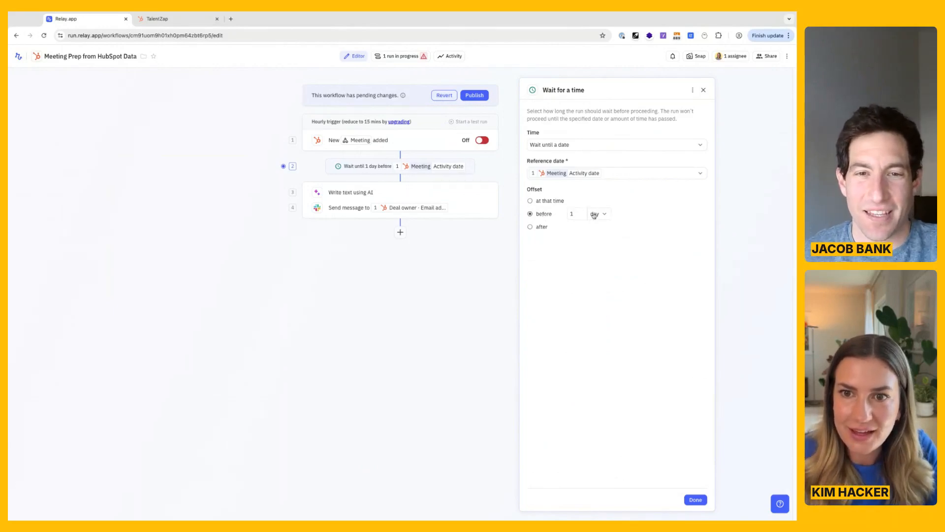
click(605, 215)
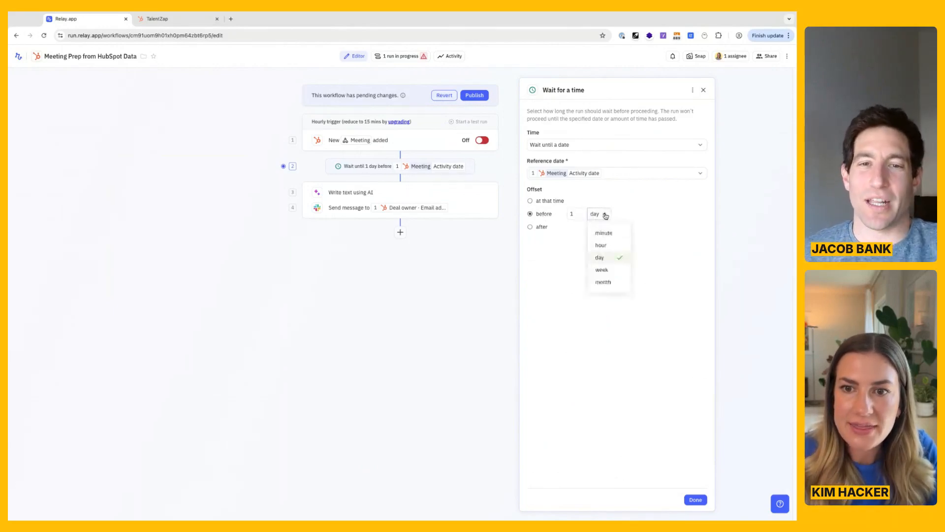
click(608, 244)
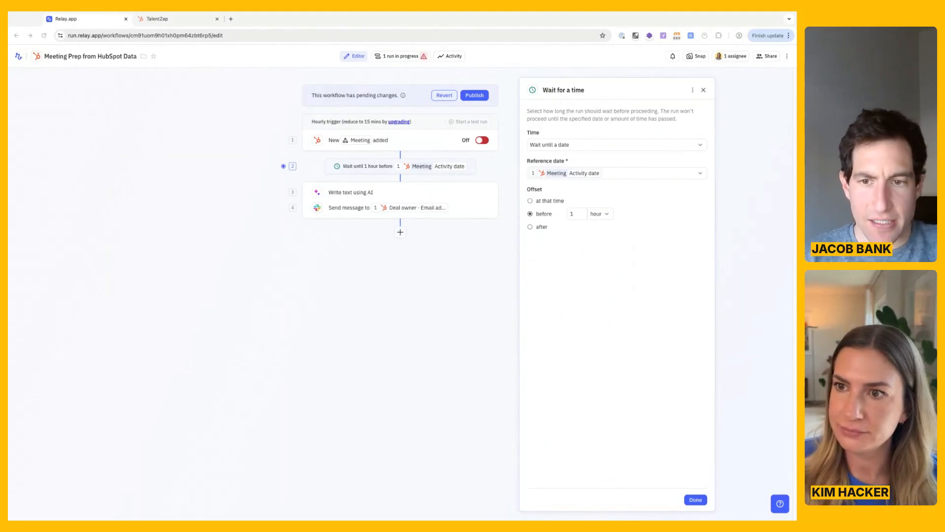
click(695, 498)
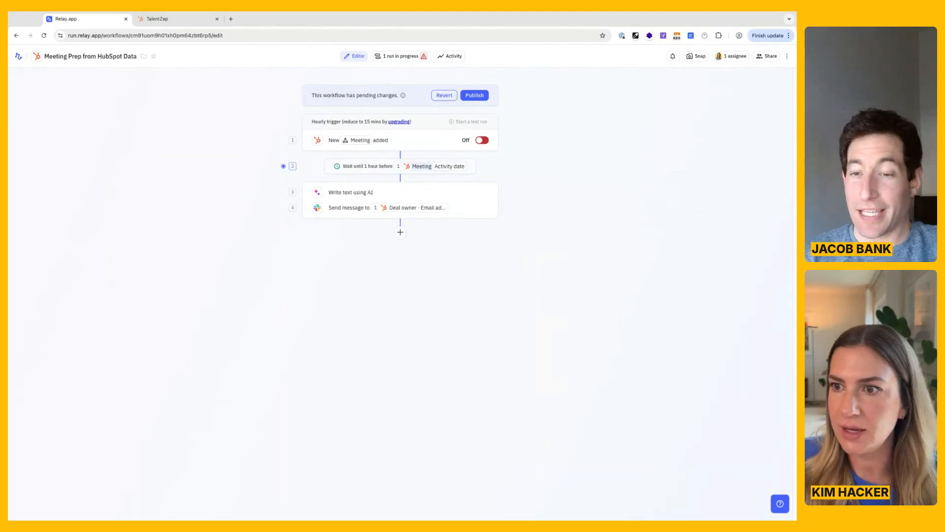